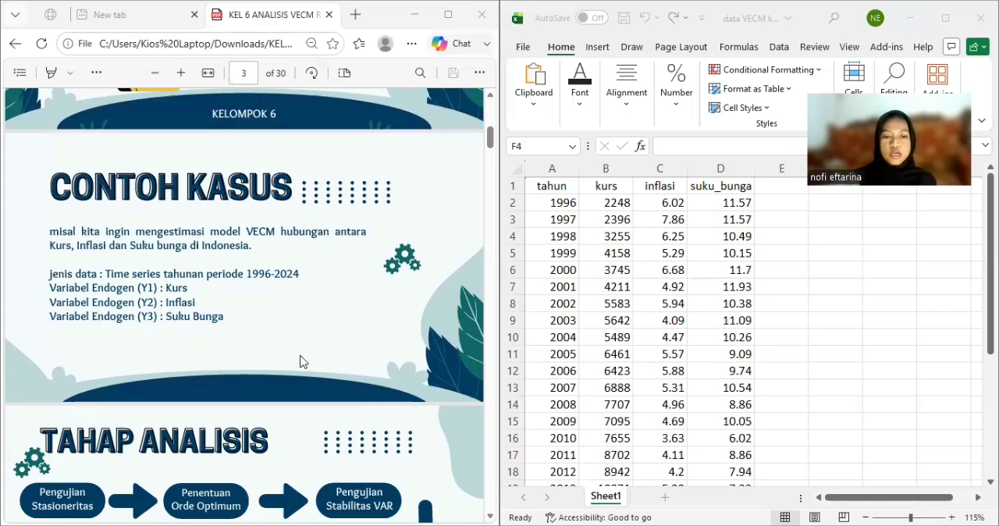
Copy the kurs, inflasi and suku_bunga columns with their headers, range B1:D30, from the Excel sheet.
{"action": "scroll", "coordinate": [304, 361], "scroll_direction": "down", "scroll_amount": 1}
{"action": "scroll", "coordinate": [304, 361], "scroll_direction": "down", "scroll_amount": 2}
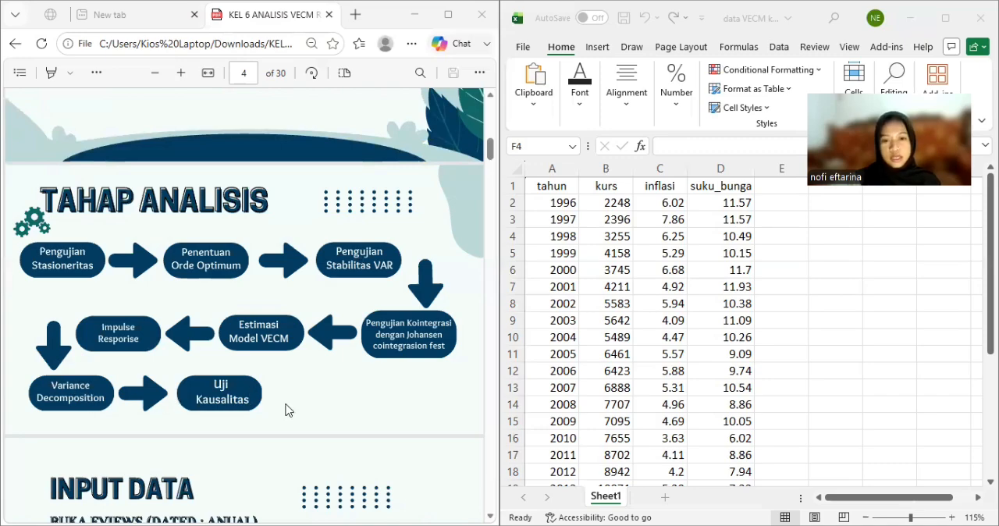
{"action": "scroll", "coordinate": [289, 409], "scroll_direction": "down", "scroll_amount": 5}
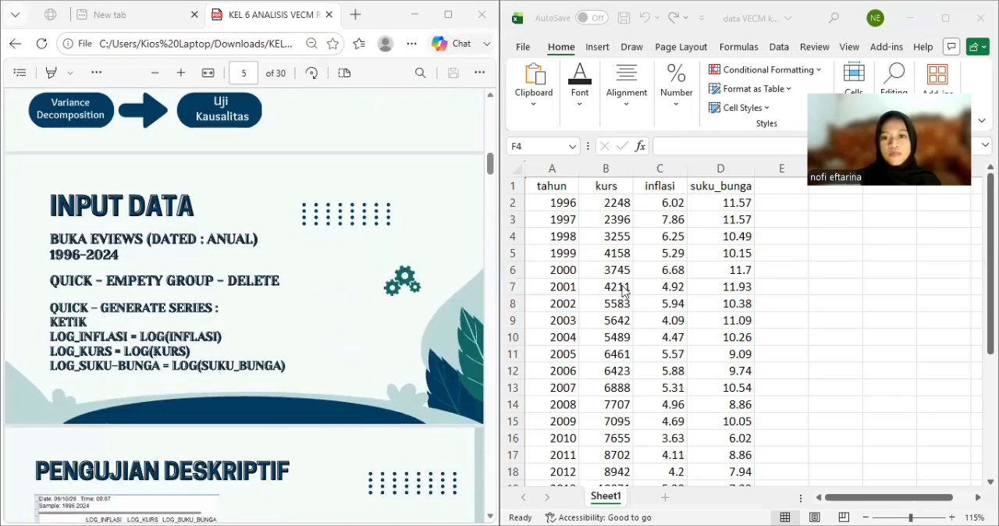
{"action": "left_click", "coordinate": [609, 186]}
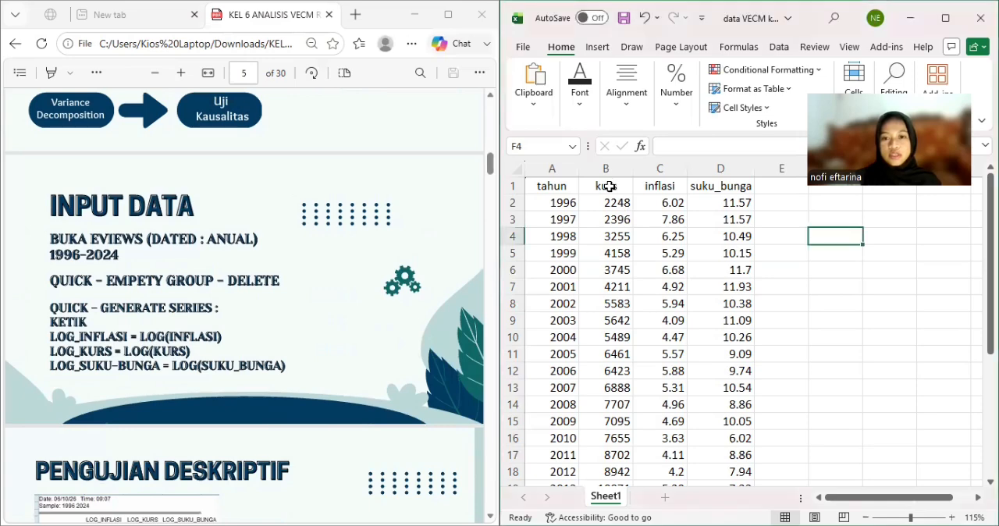
{"action": "left_click", "coordinate": [610, 186]}
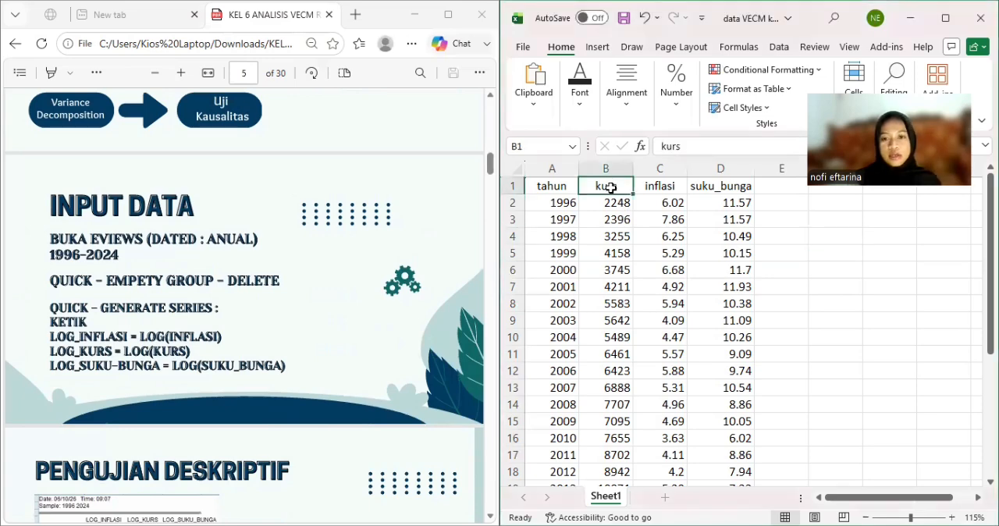
{"action": "left_click", "coordinate": [709, 189], "text": "shift"}
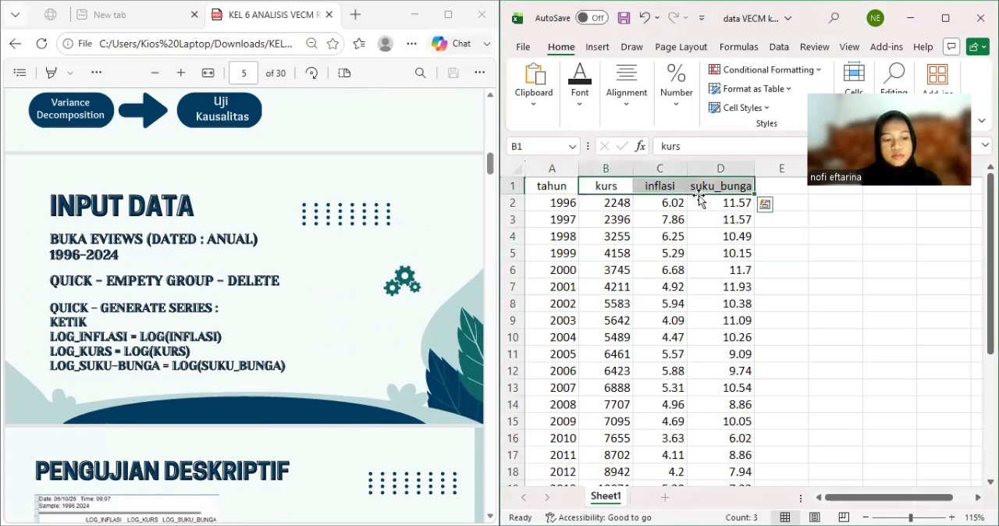
{"action": "key", "text": "ctrl+shift+Down"}
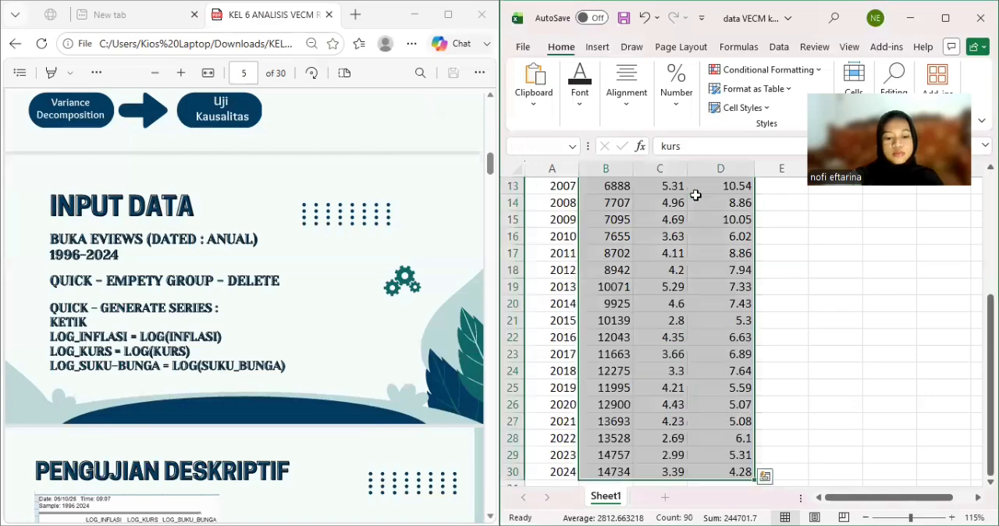
{"action": "key", "text": "ctrl+c"}
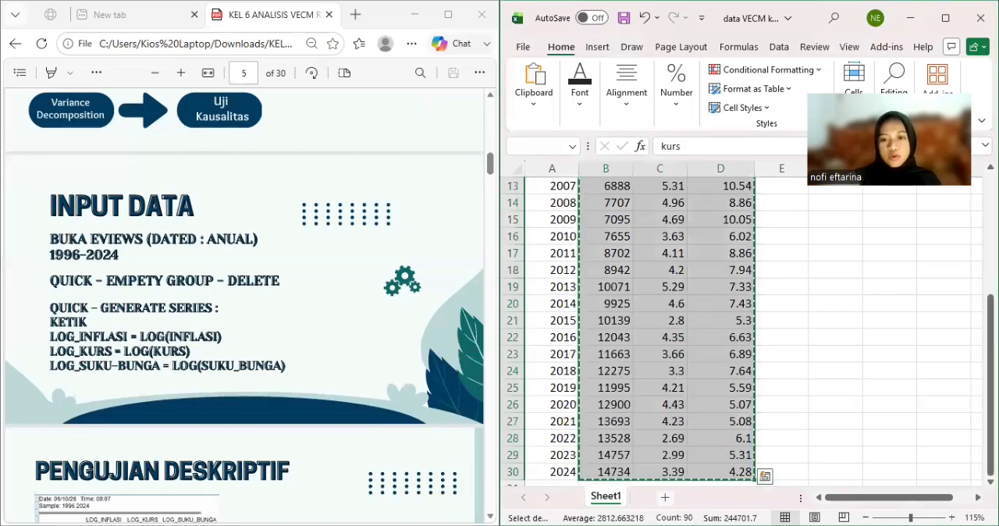
Switch to EViews and create a new dated workfile with annual frequency from 1996 to 2024.
{"action": "key", "text": "alt+Tab"}
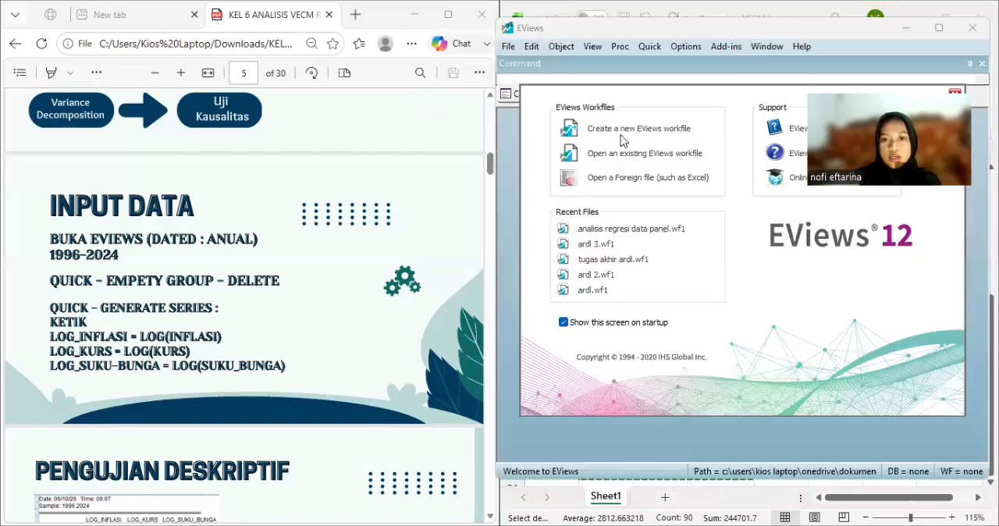
{"action": "left_click", "coordinate": [622, 131]}
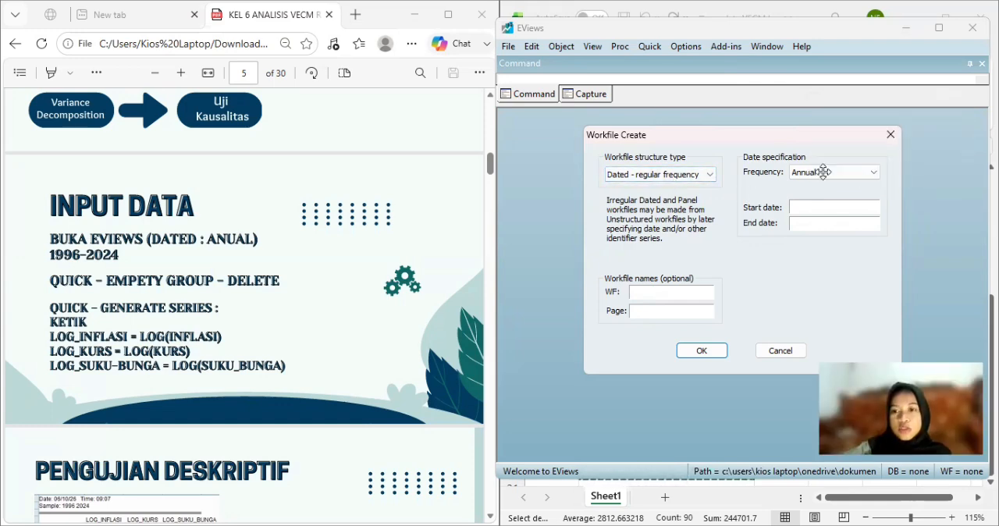
{"action": "left_click", "coordinate": [818, 212]}
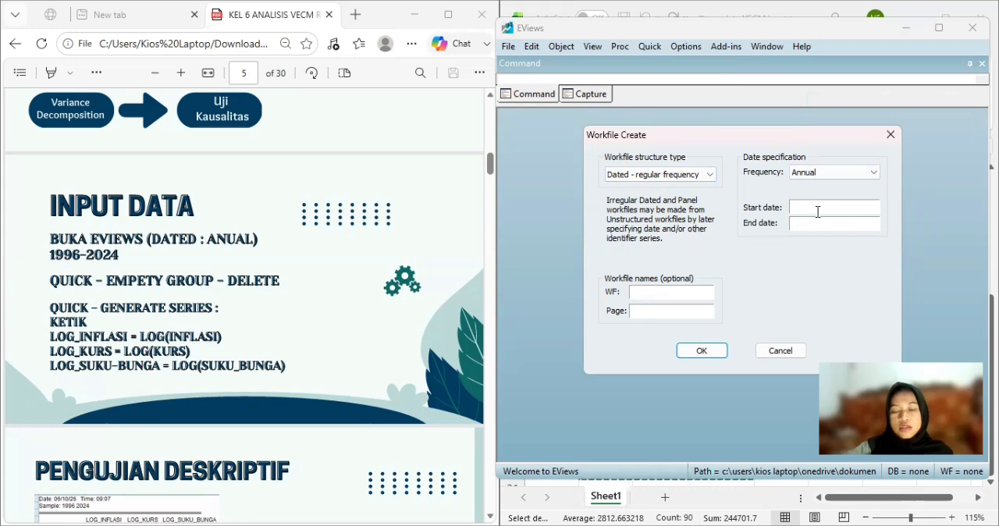
{"action": "type", "text": "1996"}
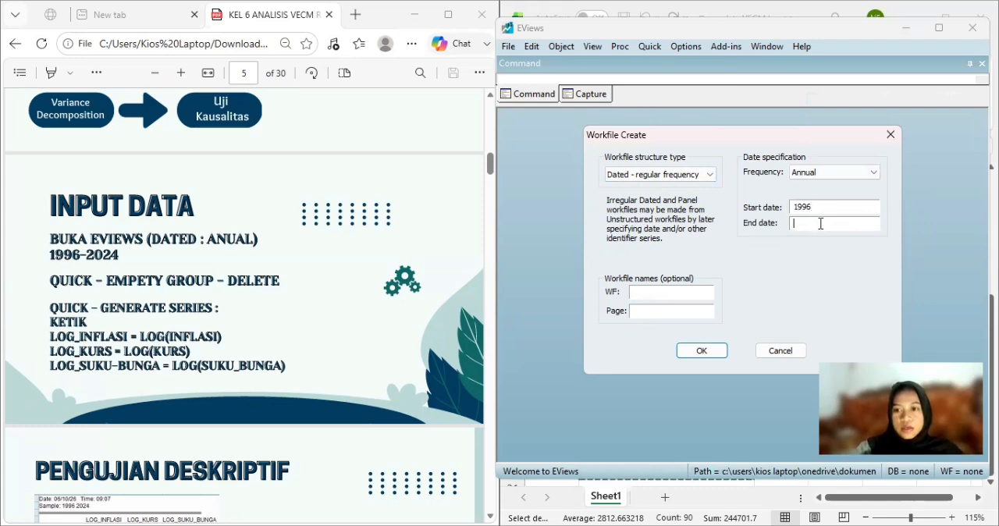
{"action": "type", "text": "2024"}
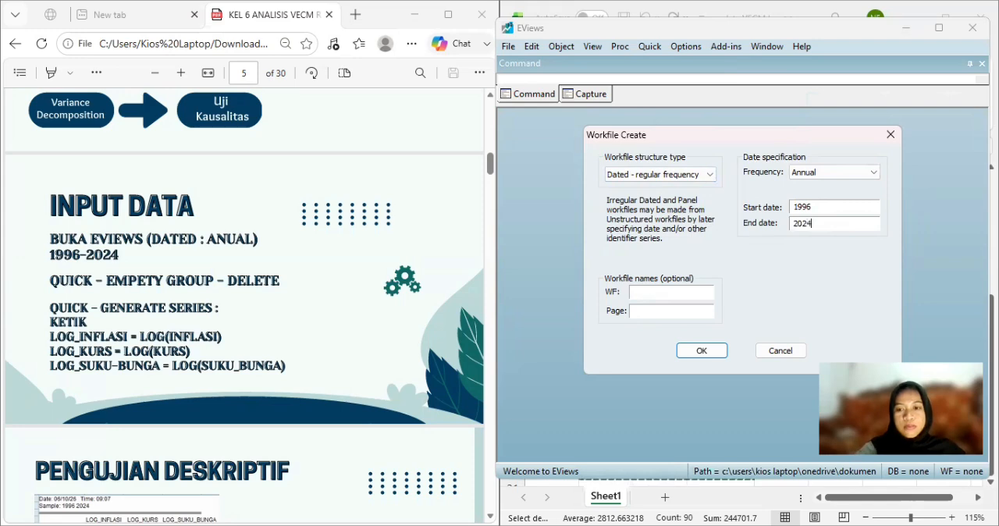
{"action": "left_click", "coordinate": [705, 356]}
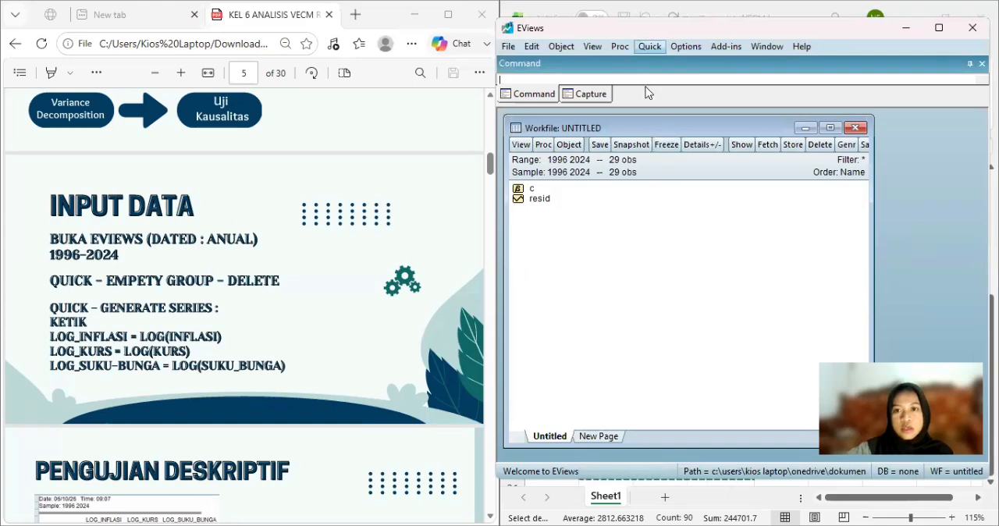
Paste the copied data with its header row into a new empty group, and close the group by deleting it untitled.
{"action": "left_click", "coordinate": [649, 46]}
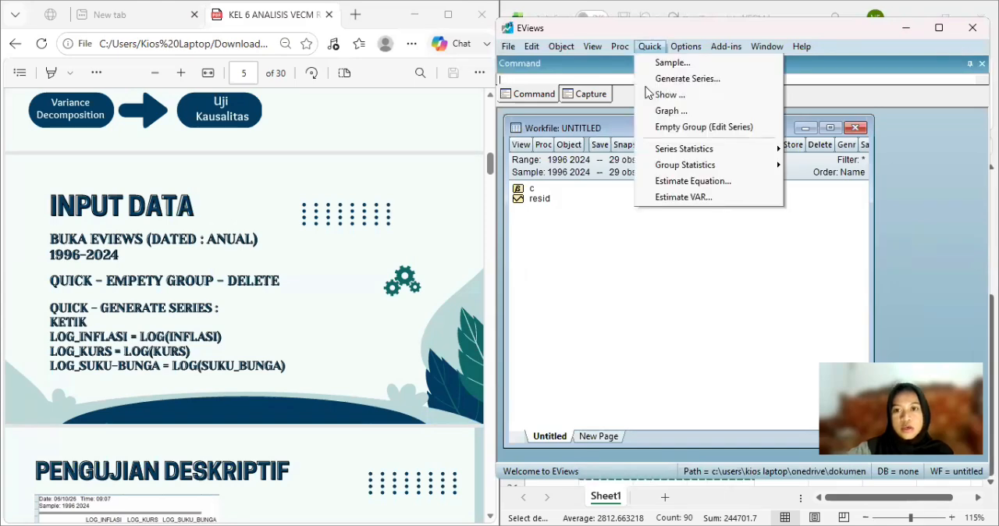
{"action": "left_click", "coordinate": [681, 127]}
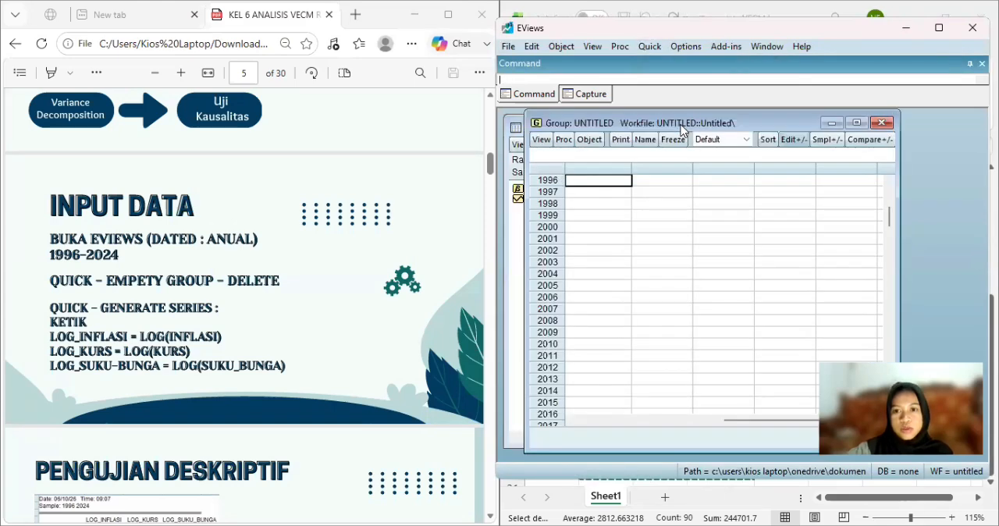
{"action": "left_click", "coordinate": [604, 181]}
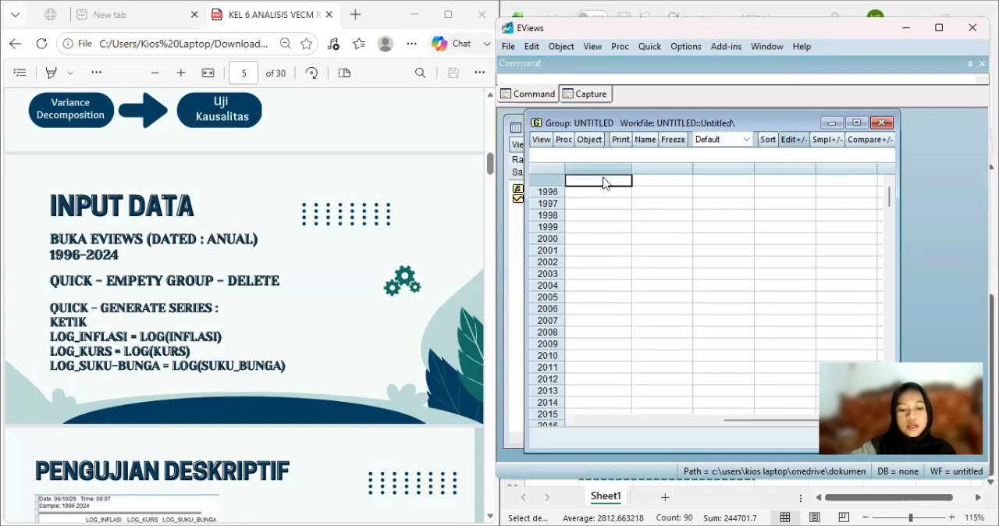
{"action": "key", "text": "ctrl+v"}
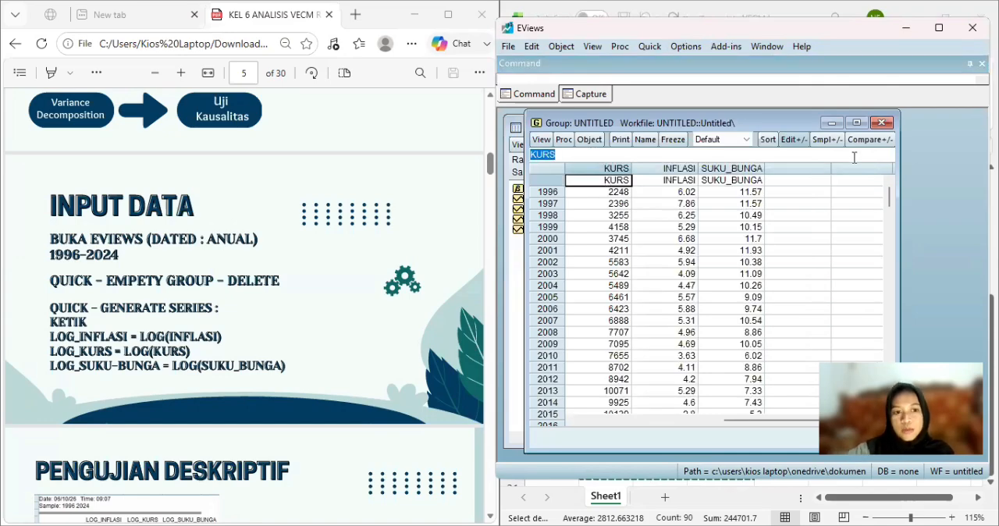
{"action": "left_click", "coordinate": [881, 124]}
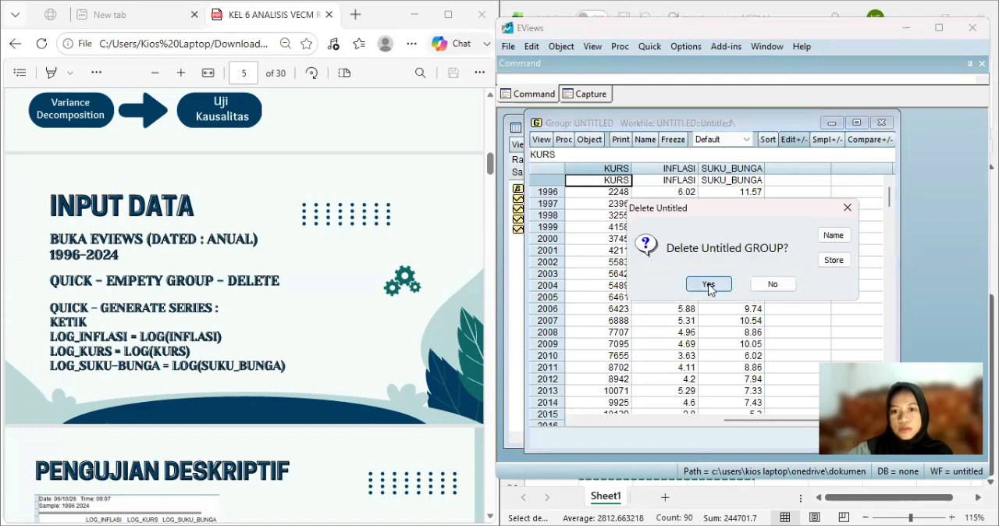
{"action": "left_click", "coordinate": [708, 284]}
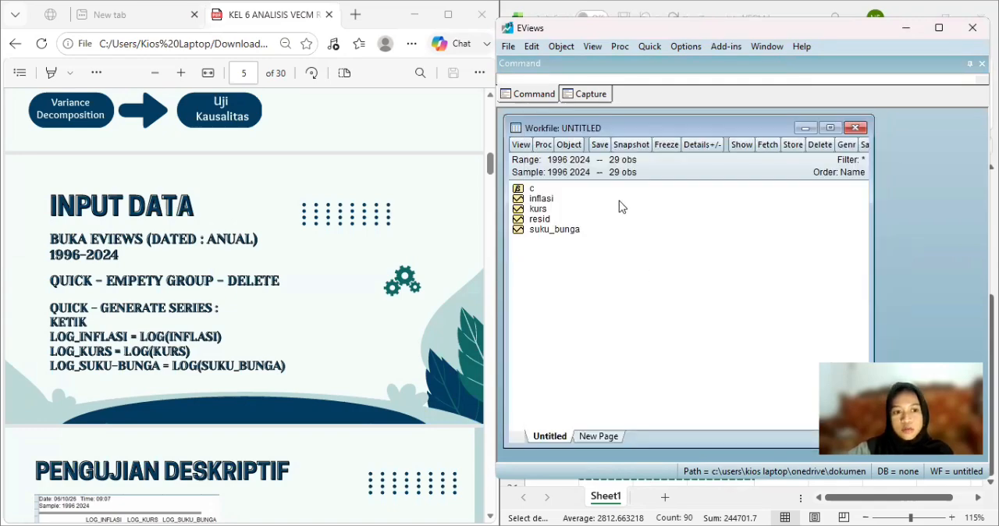
Generate a new series with the equation log_inflasi=log(inflasi) for the sample 1996 2024.
{"action": "left_click", "coordinate": [650, 46]}
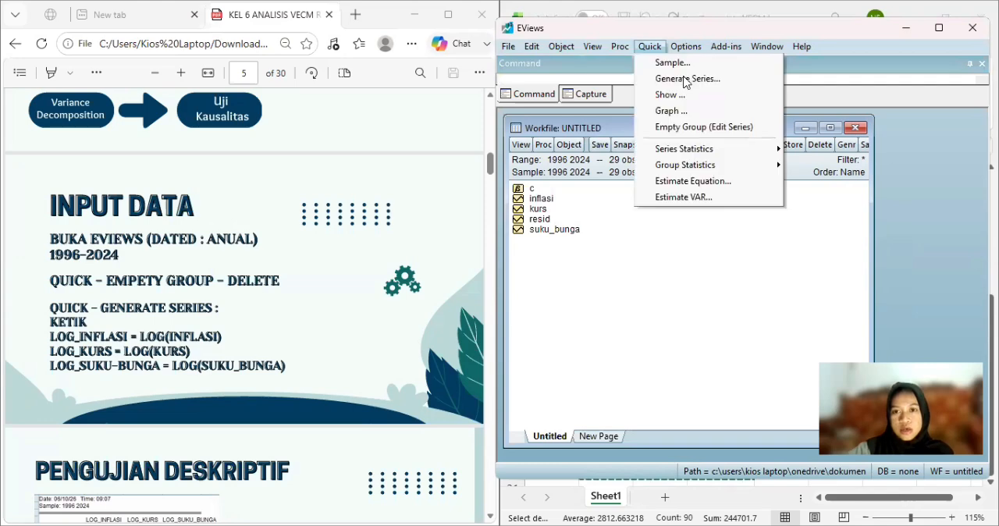
{"action": "left_click", "coordinate": [681, 79]}
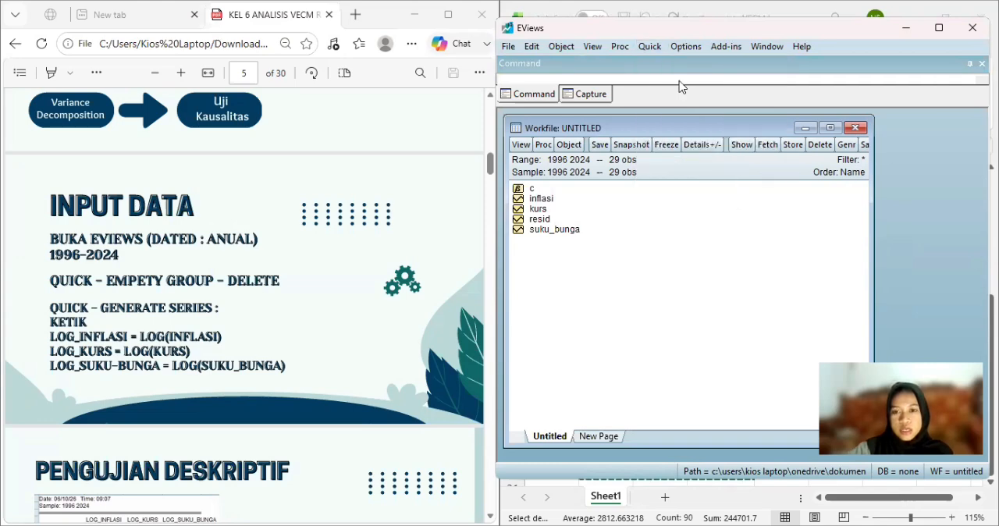
{"action": "type", "text": "log"}
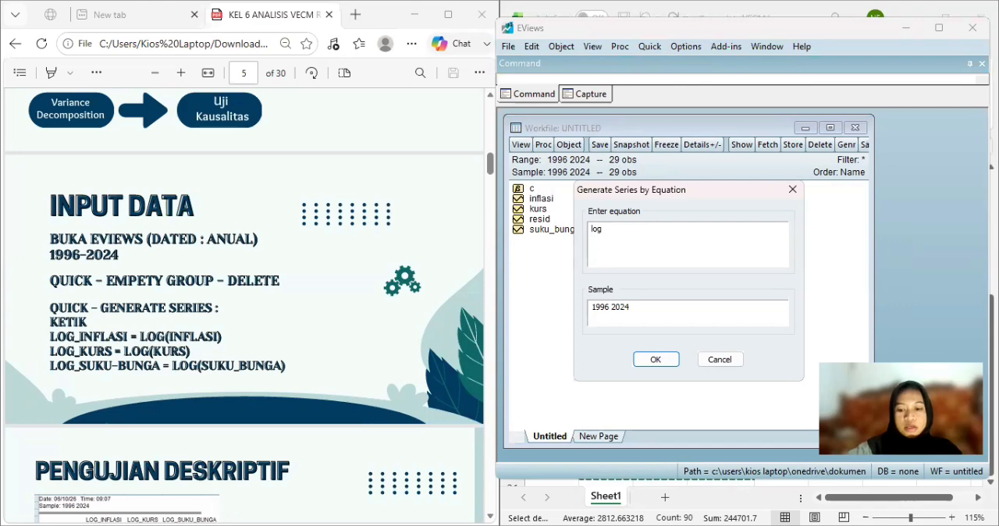
{"action": "type", "text": "_i"}
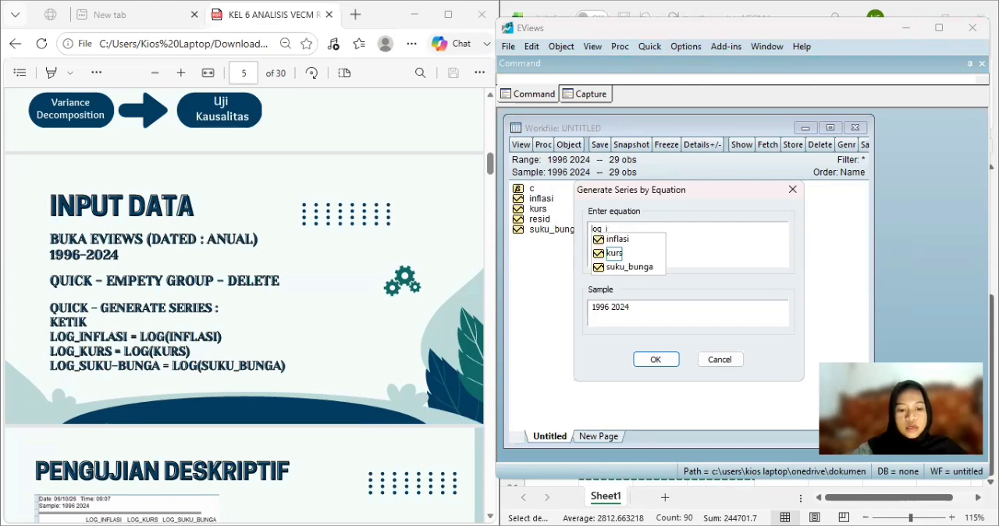
{"action": "type", "text": "nflasi"}
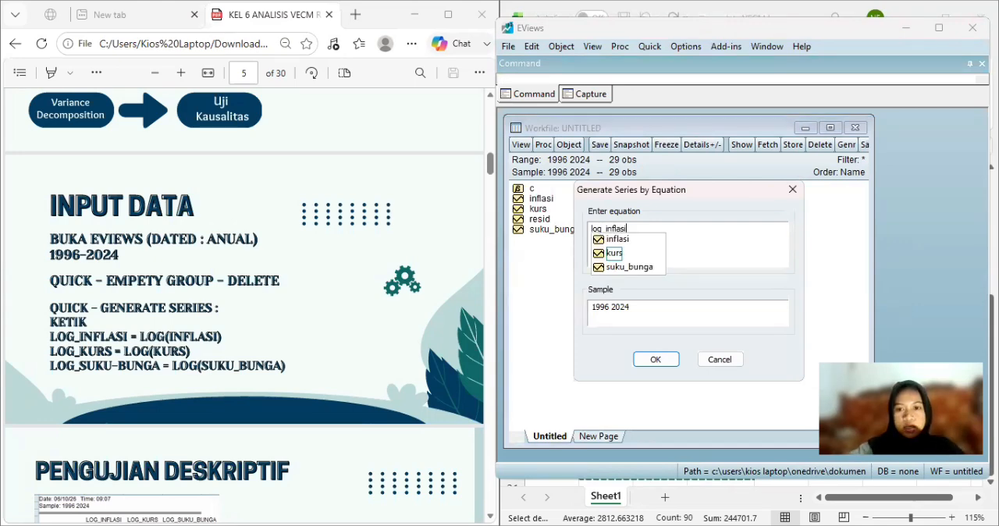
{"action": "type", "text": "=log"}
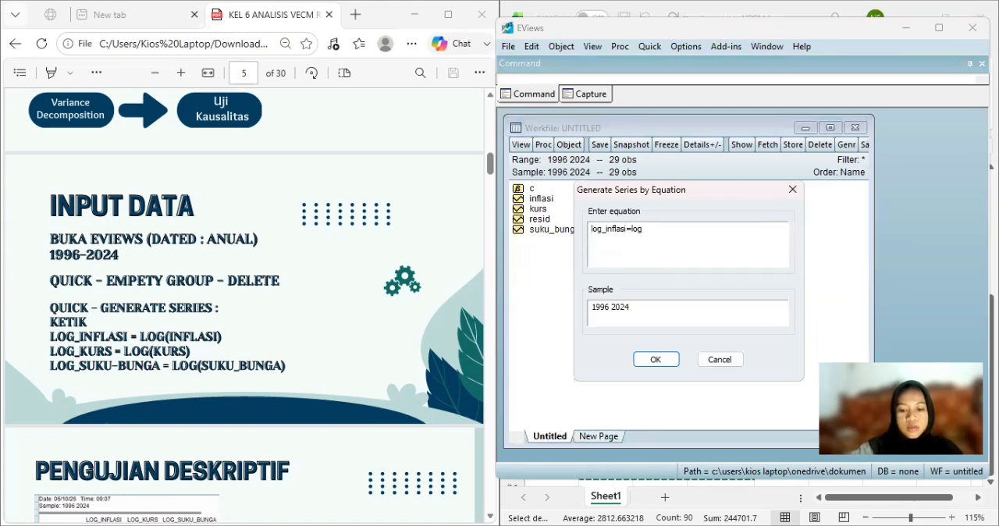
{"action": "type", "text": "(in"}
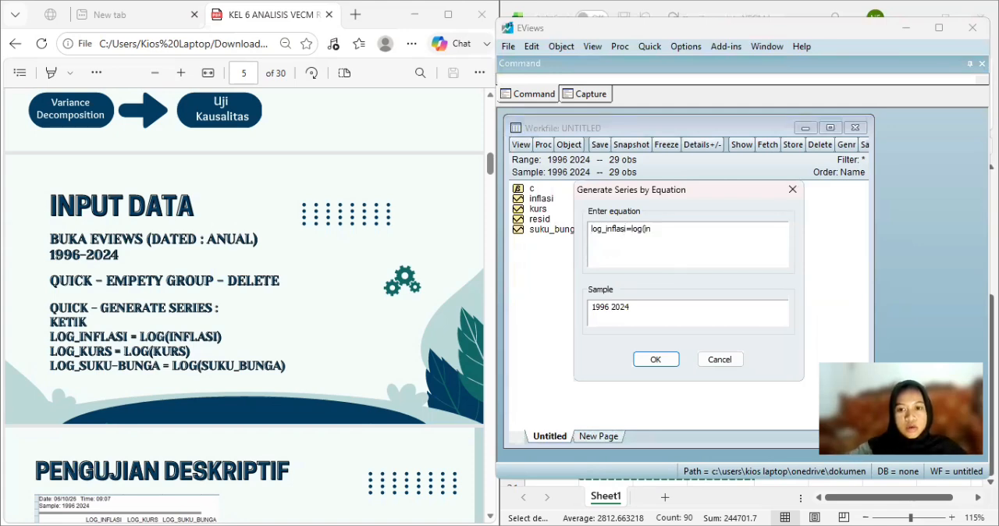
{"action": "type", "text": "flas"}
{"action": "type", "text": "i)"}
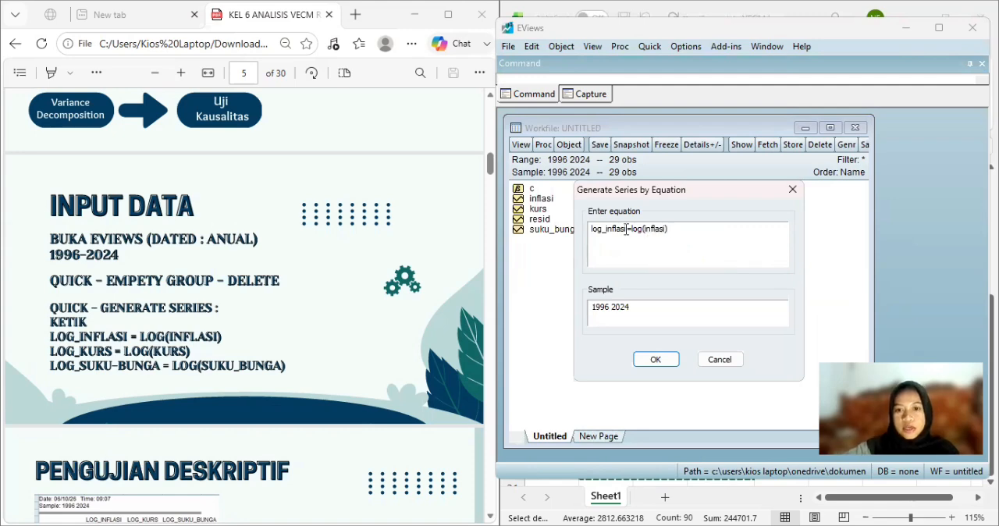
{"action": "key", "text": "Return"}
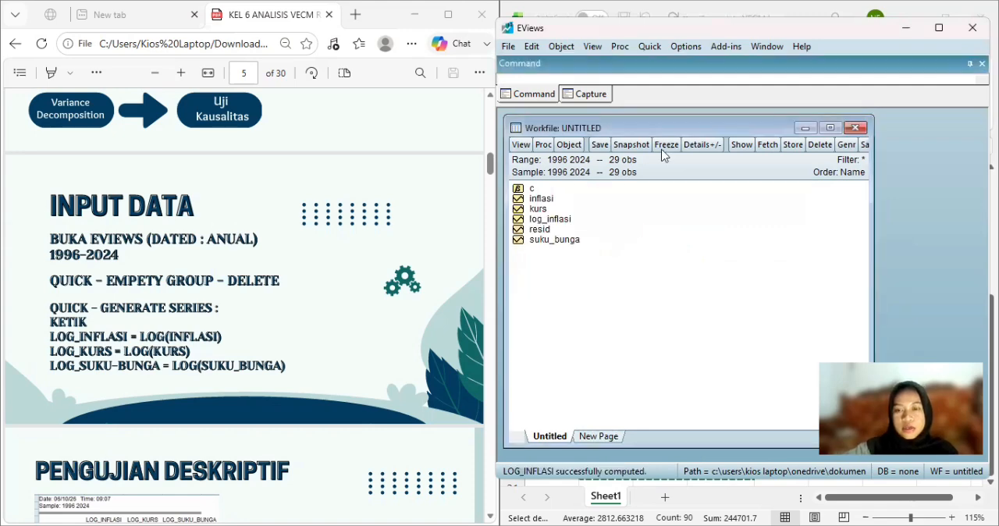
Generate a new series with the equation log_kurs=log(kurs) for the sample 1996 2024.
{"action": "left_click", "coordinate": [650, 46]}
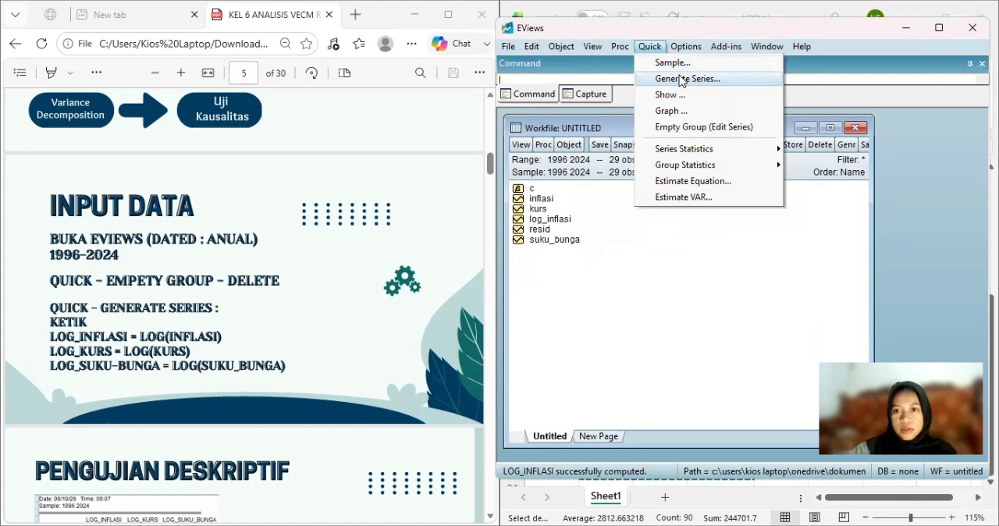
{"action": "left_click", "coordinate": [682, 79]}
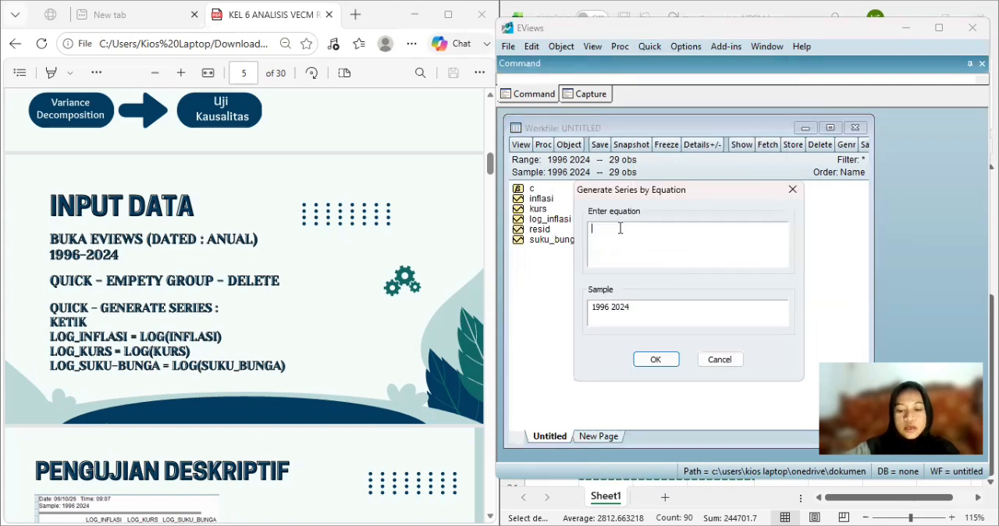
{"action": "type", "text": "log"}
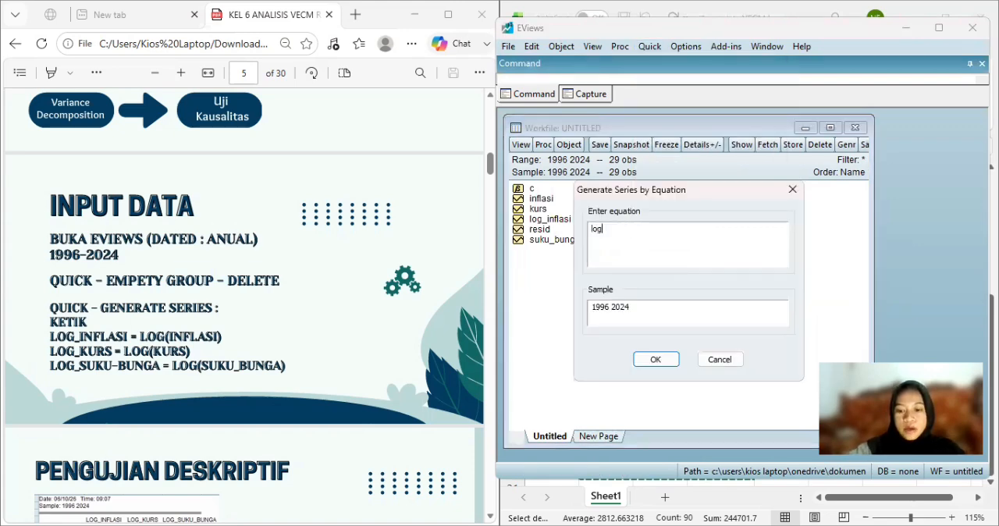
{"action": "type", "text": "_k"}
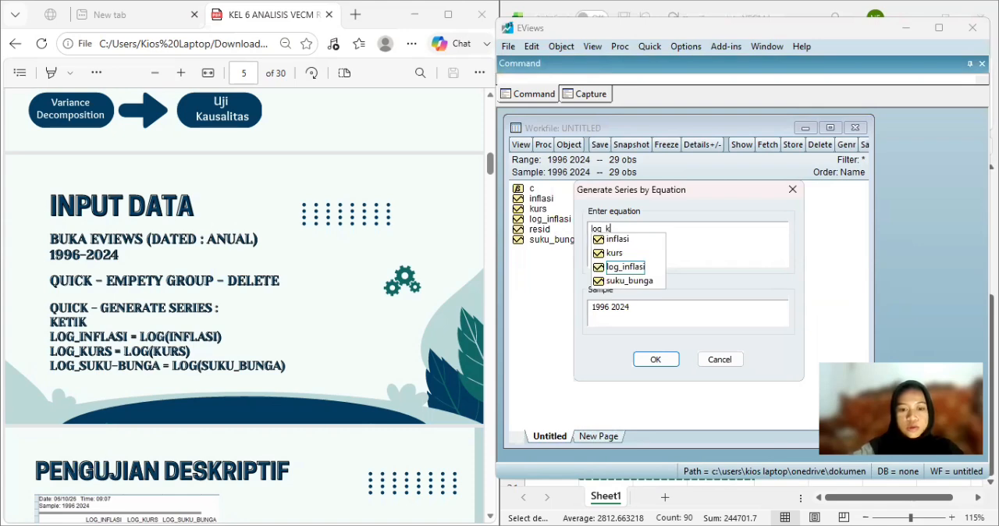
{"action": "type", "text": "urs="}
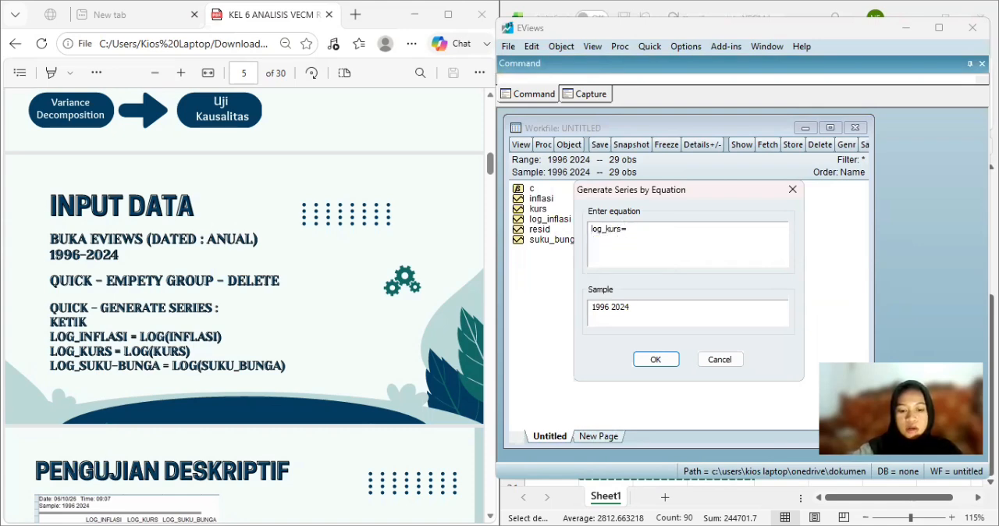
{"action": "type", "text": "log"}
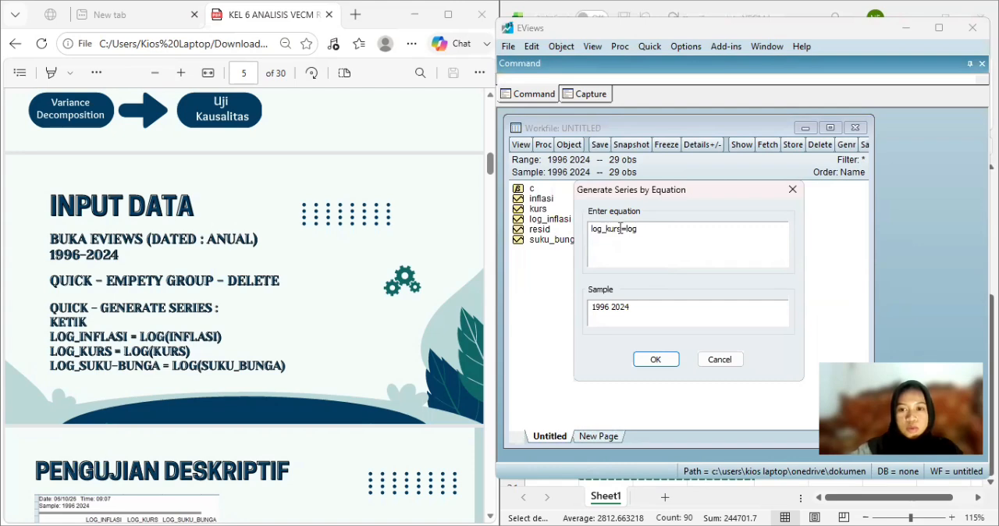
{"action": "type", "text": "_inflasi(ku"}
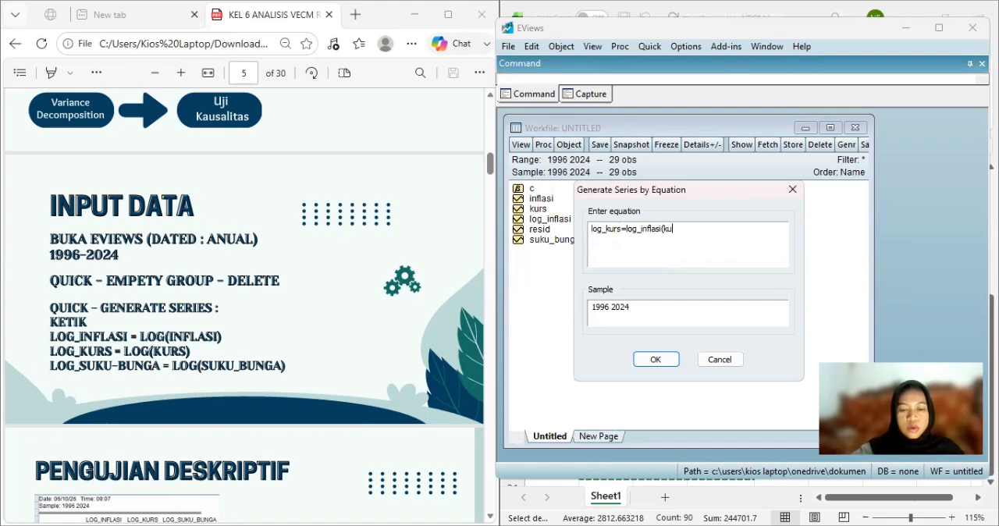
{"action": "type", "text": "rs)"}
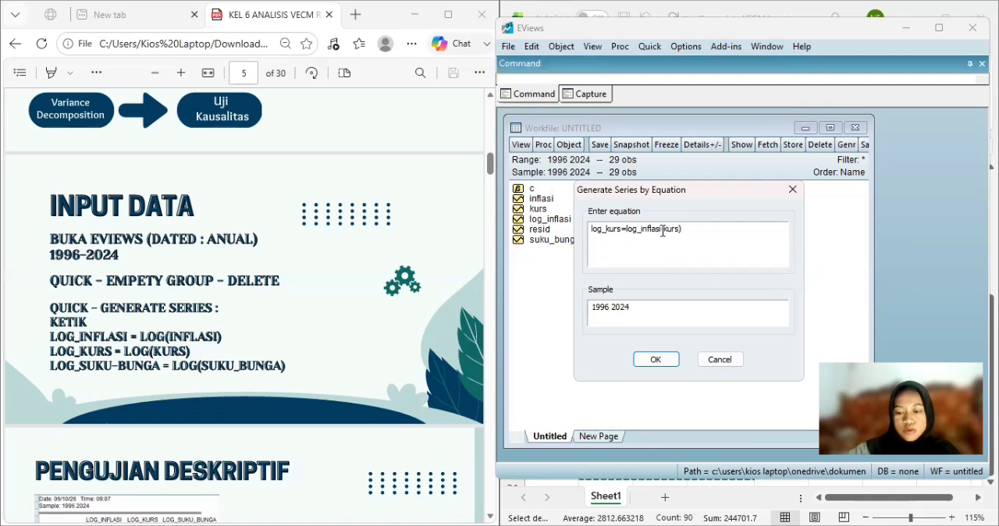
{"action": "left_click", "coordinate": [662, 231]}
{"action": "key", "text": "BackSpace"}
{"action": "key", "text": "BackSpace"}
{"action": "key", "text": "BackSpace"}
{"action": "key", "text": "BackSpace"}
{"action": "key", "text": "BackSpace"}
{"action": "key", "text": "BackSpace"}
{"action": "key", "text": "BackSpace"}
{"action": "key", "text": "BackSpace"}
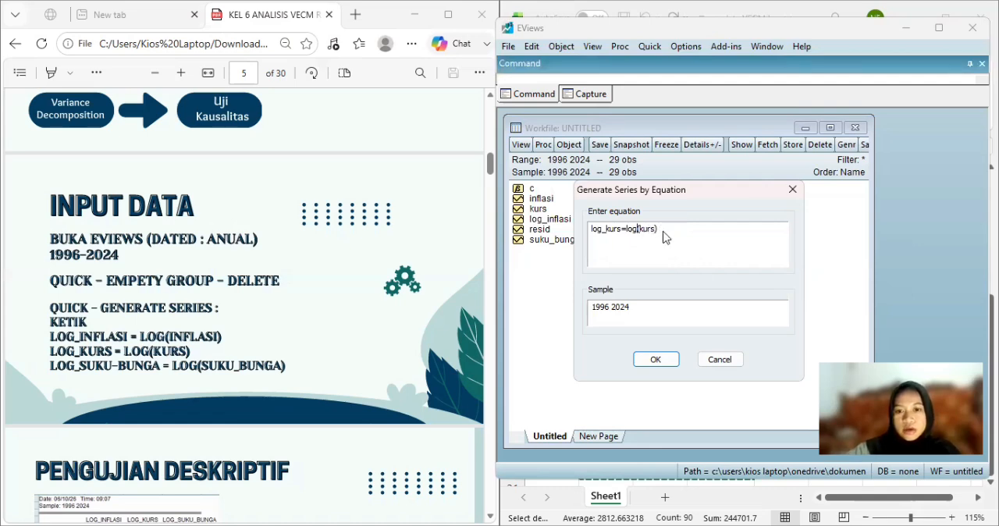
{"action": "key", "text": "Return"}
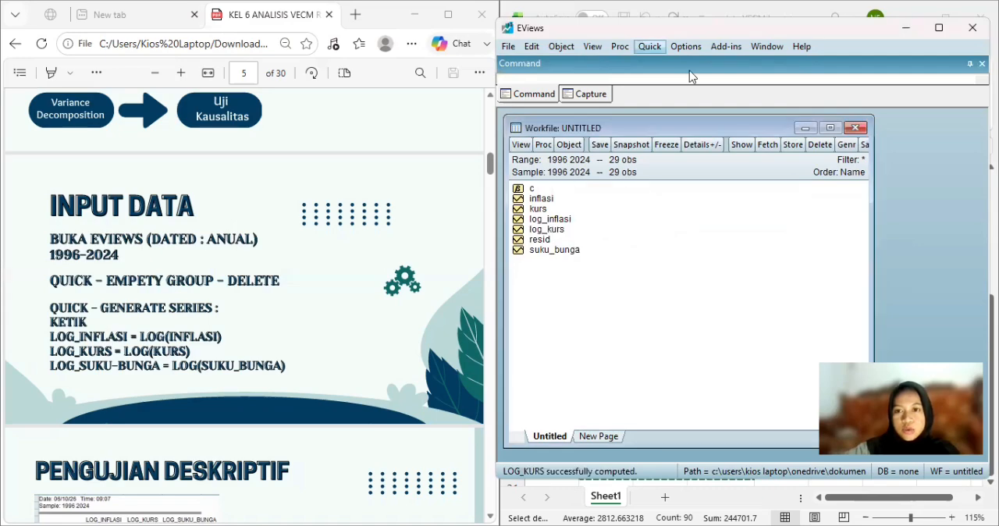
Generate a new series with the equation log_suku_bunga=log(suku_bunga) for the sample 1996 2024.
{"action": "left_click", "coordinate": [650, 46]}
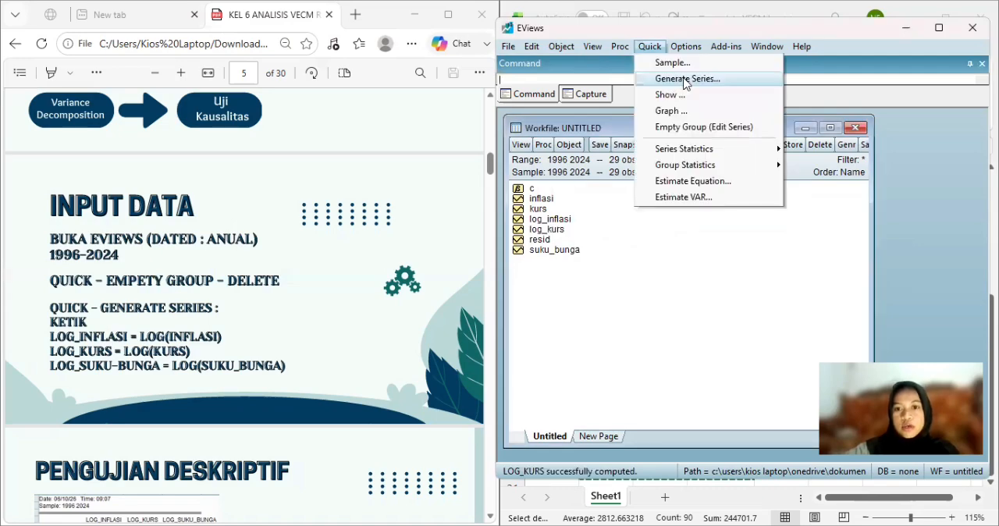
{"action": "key", "text": "Return"}
{"action": "type", "text": "log"}
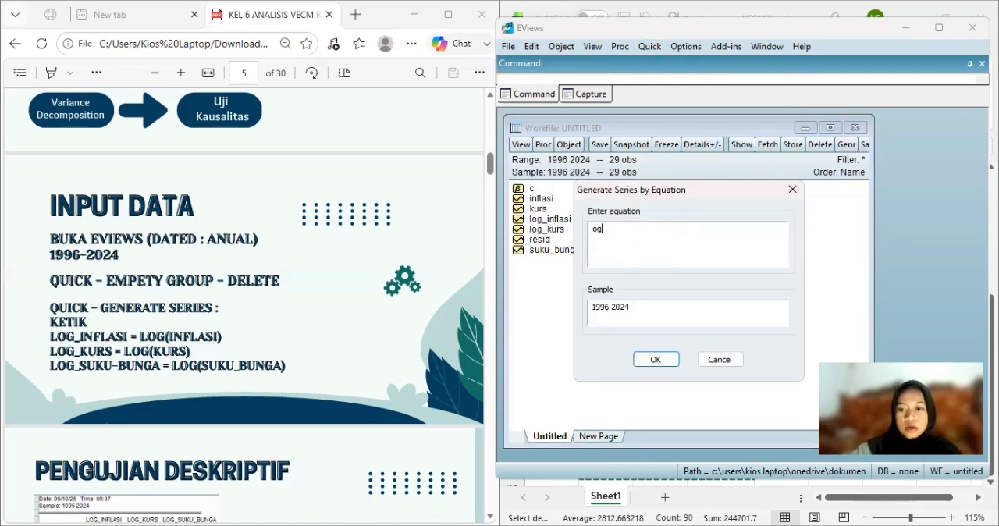
{"action": "type", "text": "_suku"}
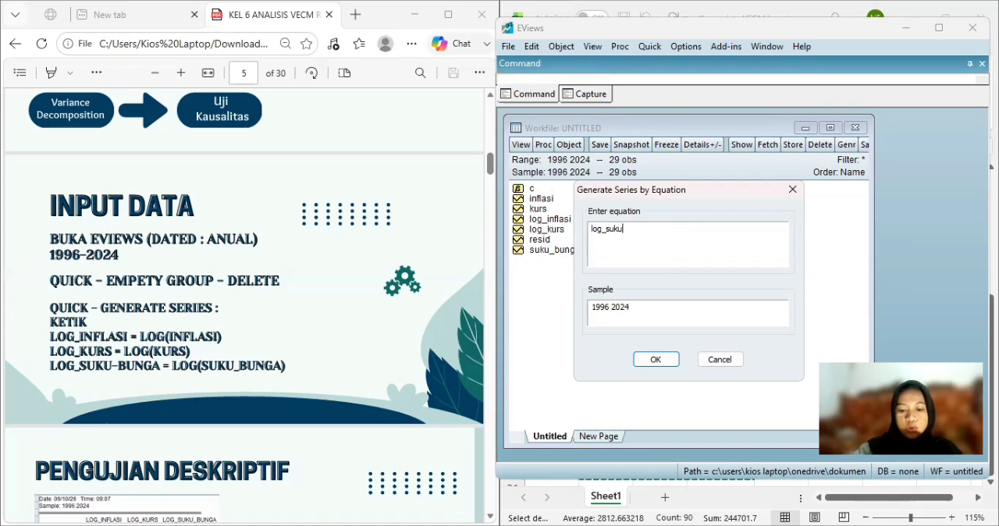
{"action": "type", "text": "_bunga"}
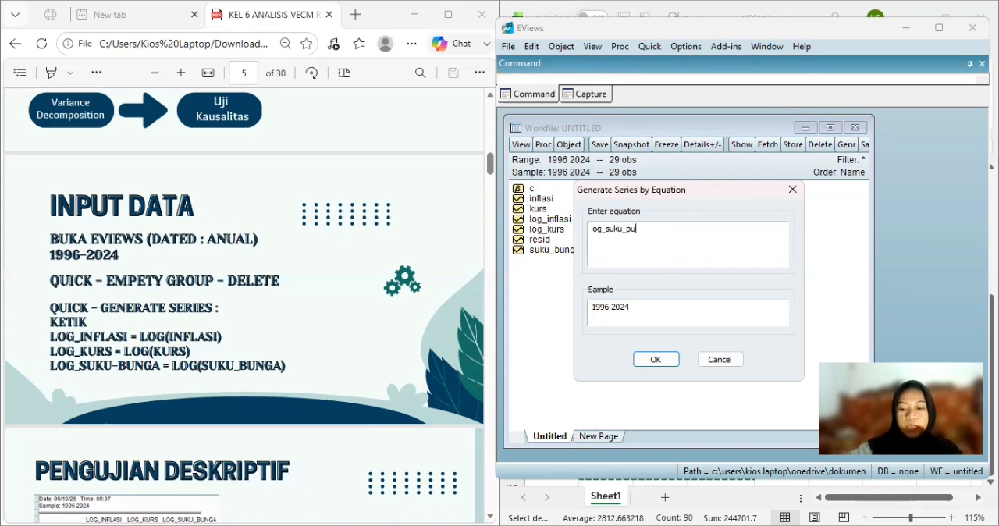
{"action": "type", "text": "=lo"}
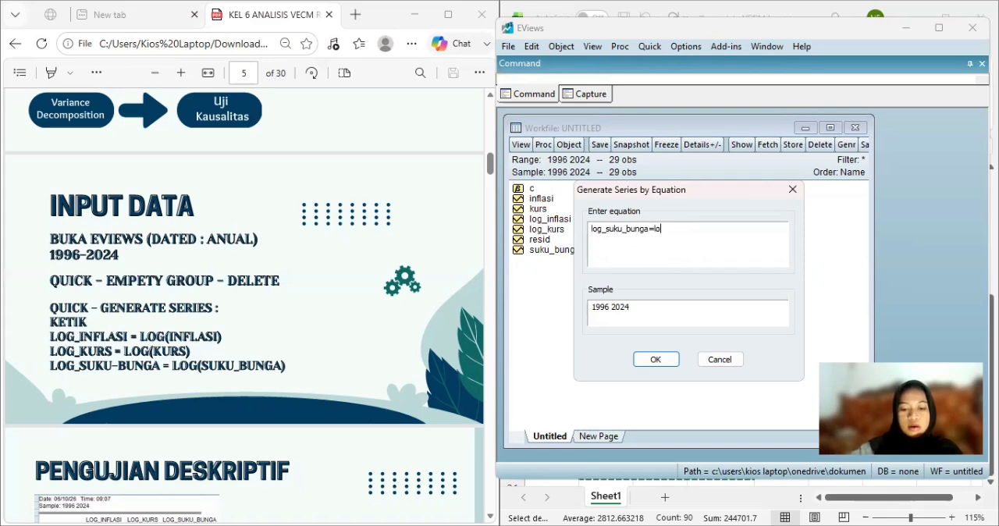
{"action": "type", "text": "g"}
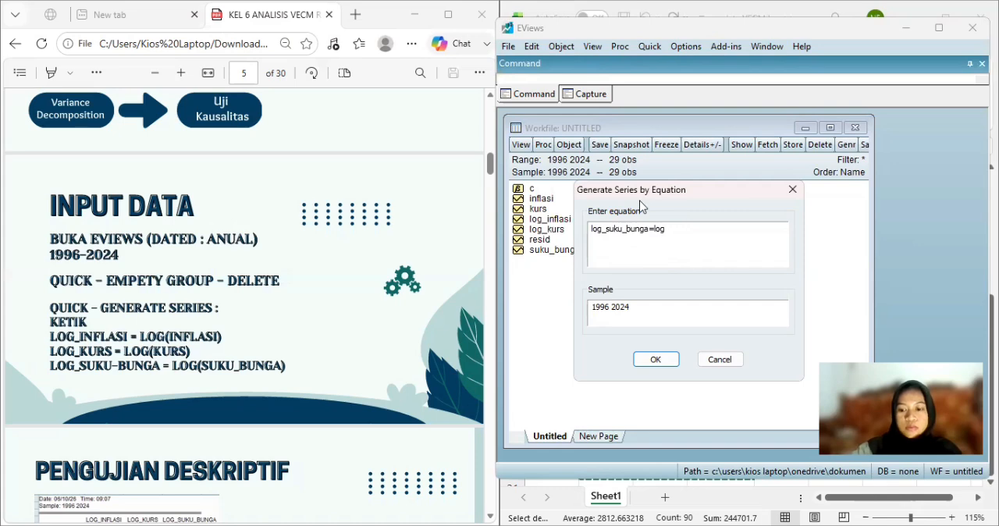
{"action": "type", "text": "("}
{"action": "key", "text": "BackSpace"}
{"action": "type", "text": "_inflasi("}
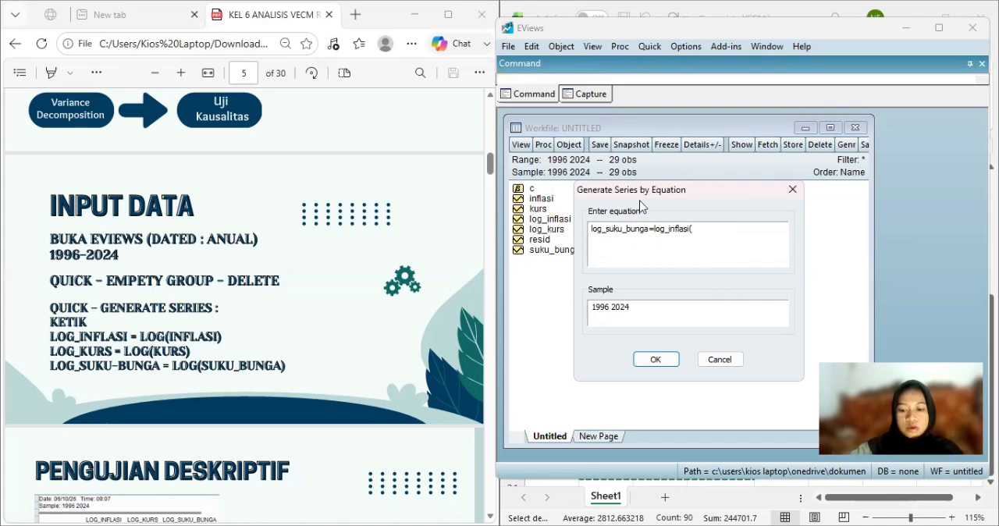
{"action": "type", "text": "suku"}
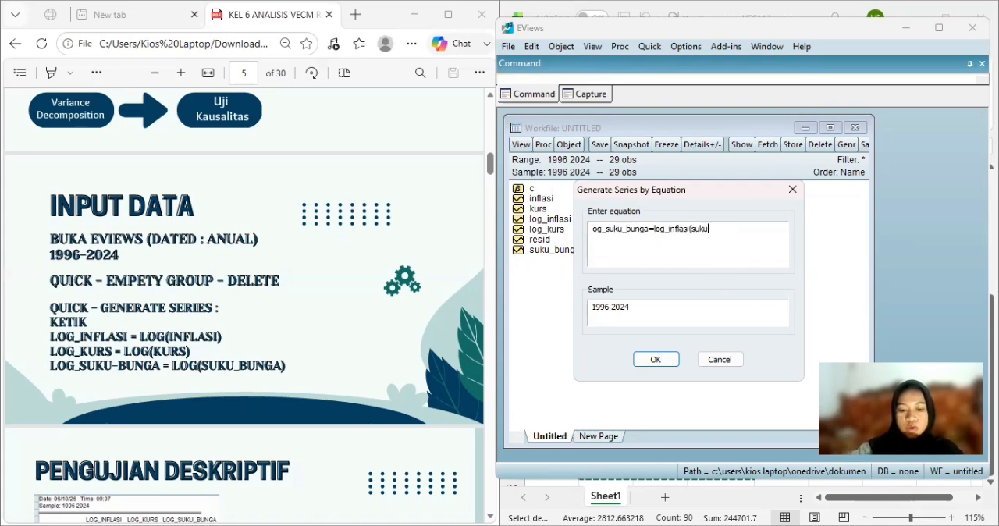
{"action": "type", "text": "_bunga"}
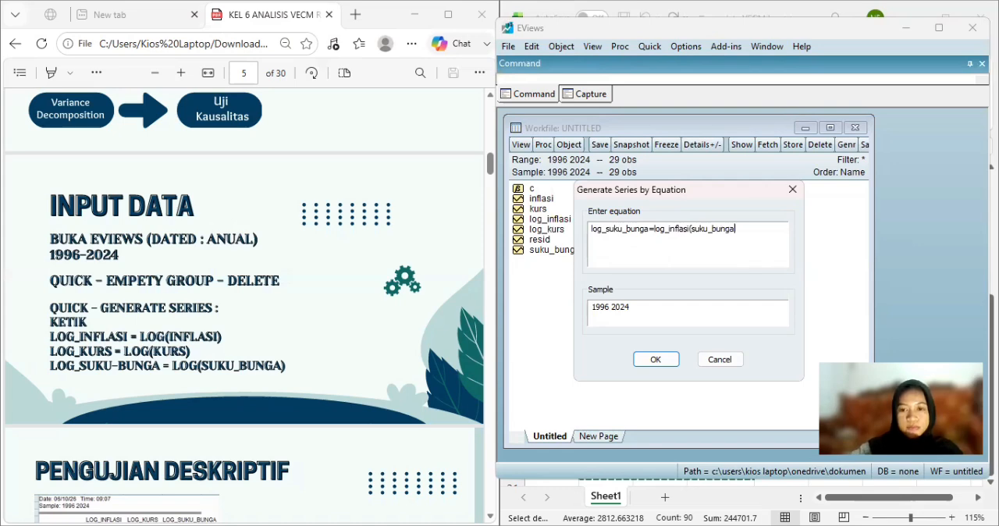
{"action": "type", "text": ")"}
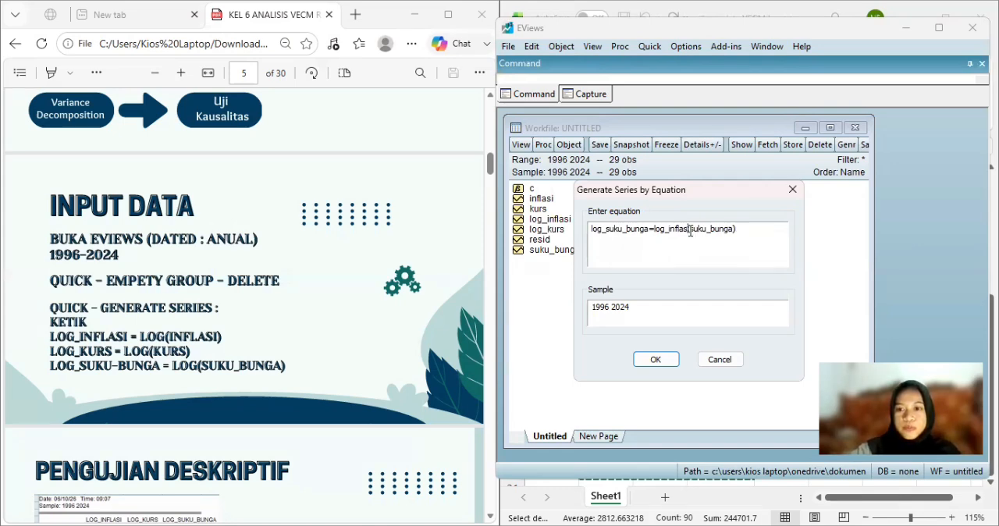
{"action": "left_click_drag", "start_coordinate": [690, 231], "coordinate": [668, 231]}
{"action": "key", "text": "BackSpace"}
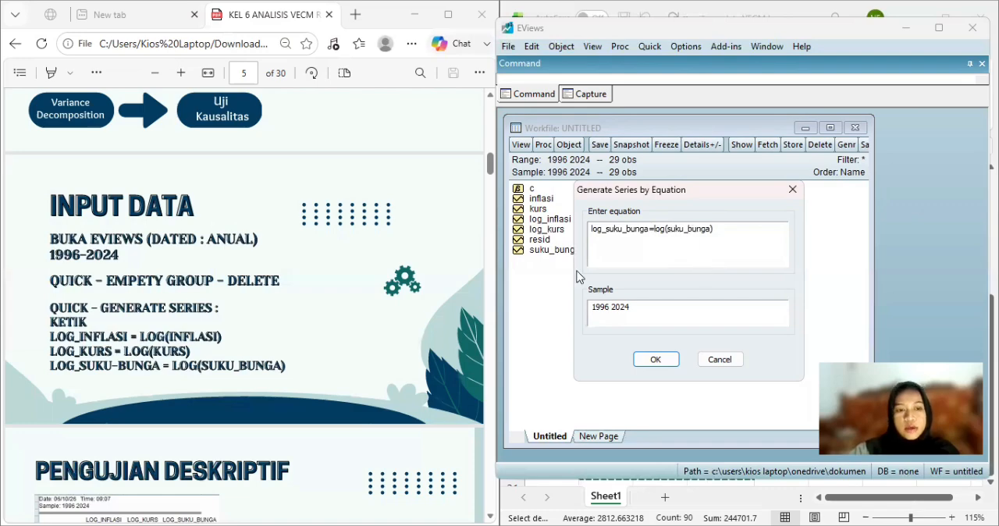
{"action": "key", "text": "Return"}
Open the series log_inflasi, log_kurs and log_suku_bunga together as a group.
{"action": "scroll", "coordinate": [398, 340], "scroll_direction": "down", "scroll_amount": 1}
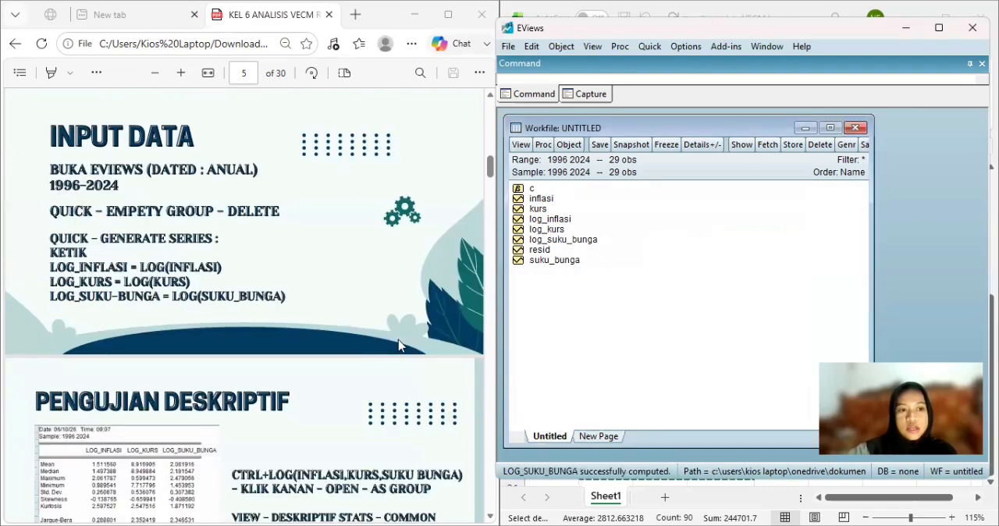
{"action": "scroll", "coordinate": [398, 341], "scroll_direction": "down", "scroll_amount": 2}
{"action": "scroll", "coordinate": [398, 340], "scroll_direction": "down", "scroll_amount": 1}
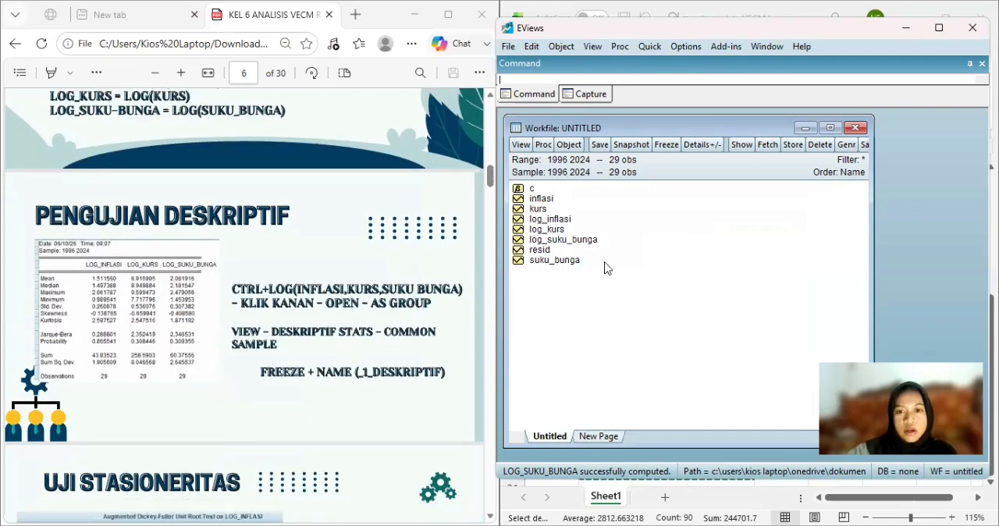
{"action": "left_click", "coordinate": [551, 221]}
{"action": "left_click", "coordinate": [551, 231], "text": "ctrl"}
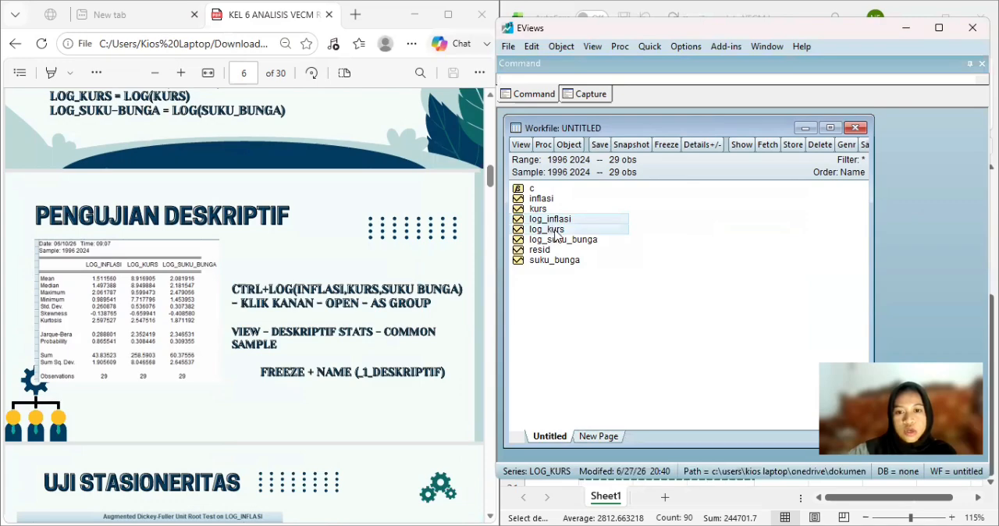
{"action": "left_click", "coordinate": [568, 240], "text": "ctrl"}
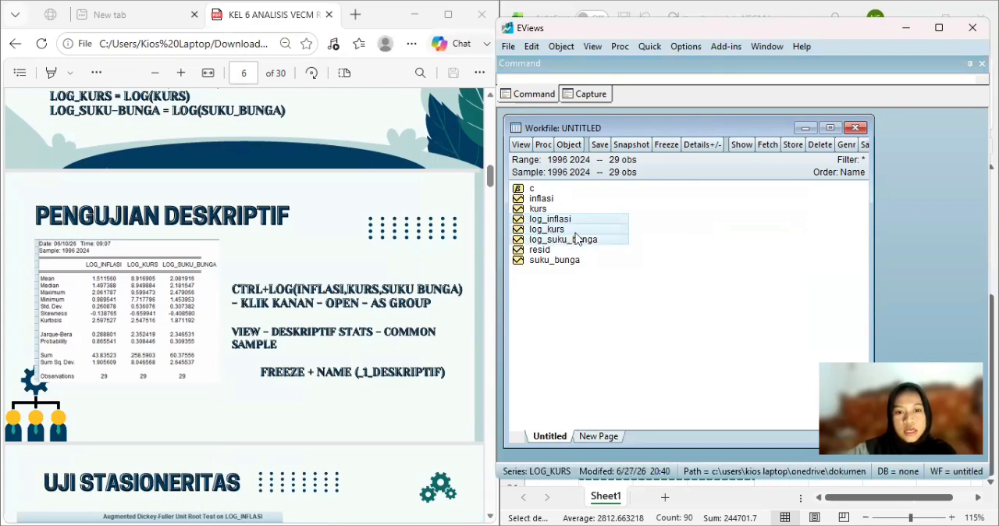
{"action": "right_click", "coordinate": [576, 238]}
{"action": "mouse_move", "coordinate": [617, 243]}
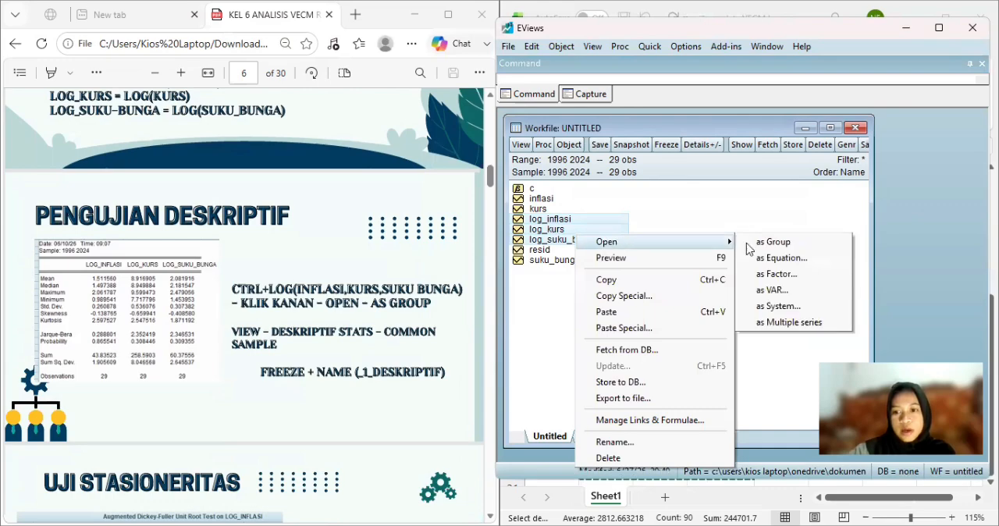
{"action": "left_click", "coordinate": [755, 245]}
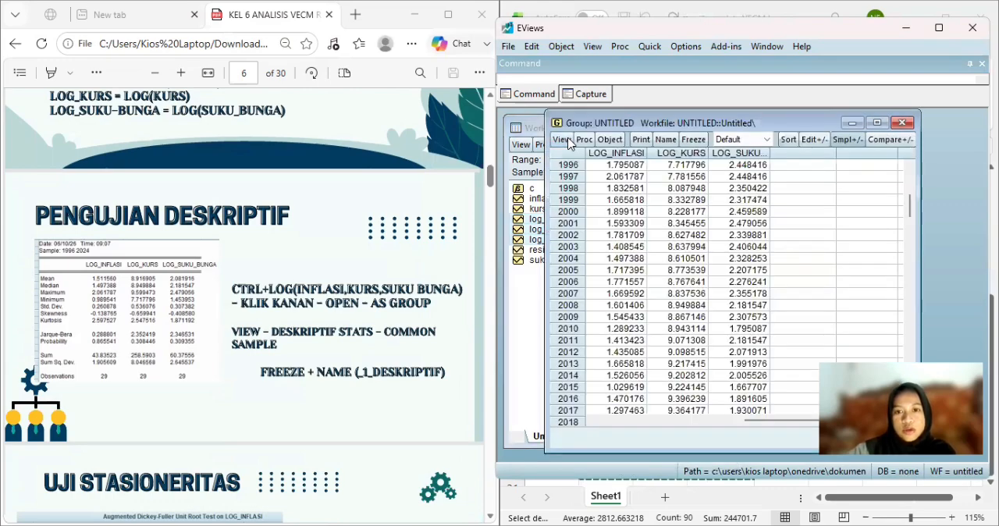
Show the group's descriptive statistics for the common sample.
{"action": "left_click", "coordinate": [561, 140]}
{"action": "mouse_move", "coordinate": [689, 228]}
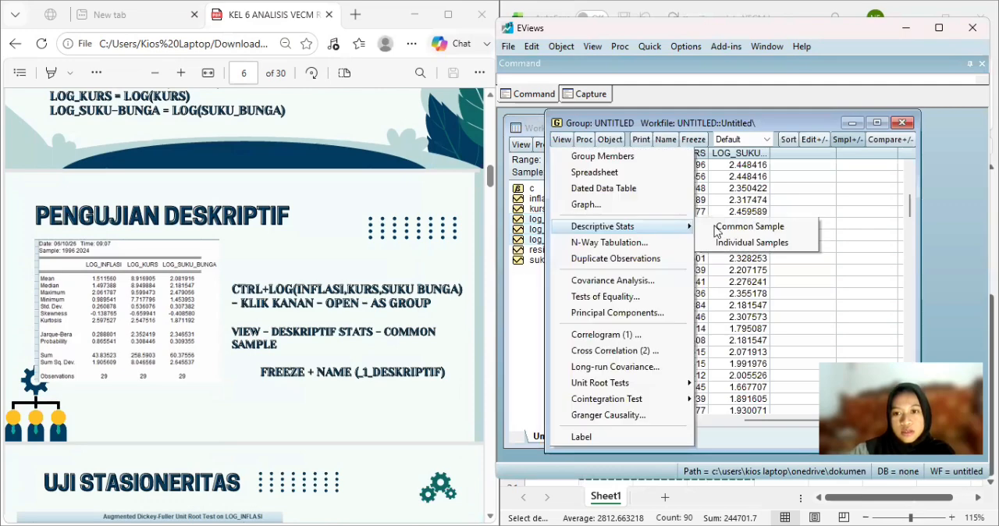
{"action": "left_click", "coordinate": [716, 228]}
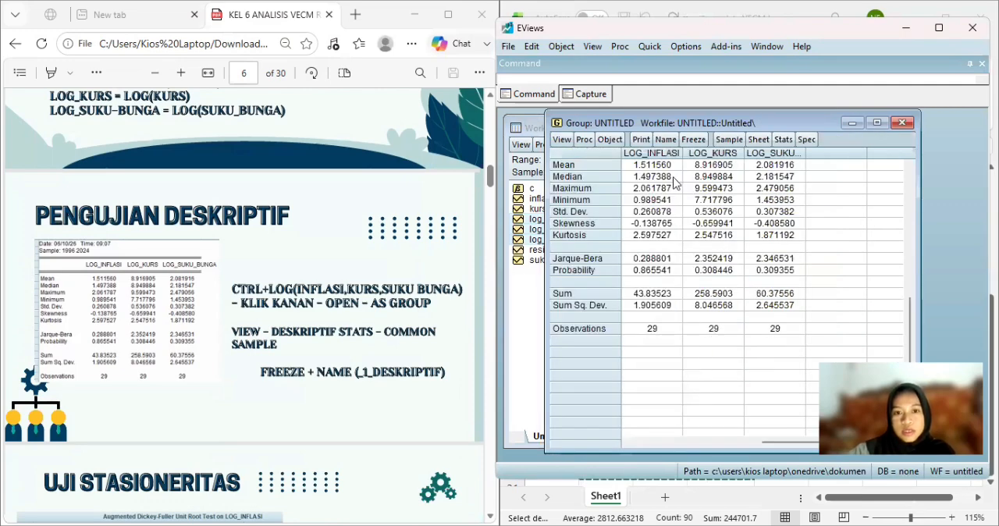
Freeze the descriptive statistics into a table, name it _1_deskriptif, and close the table.
{"action": "left_click", "coordinate": [691, 142]}
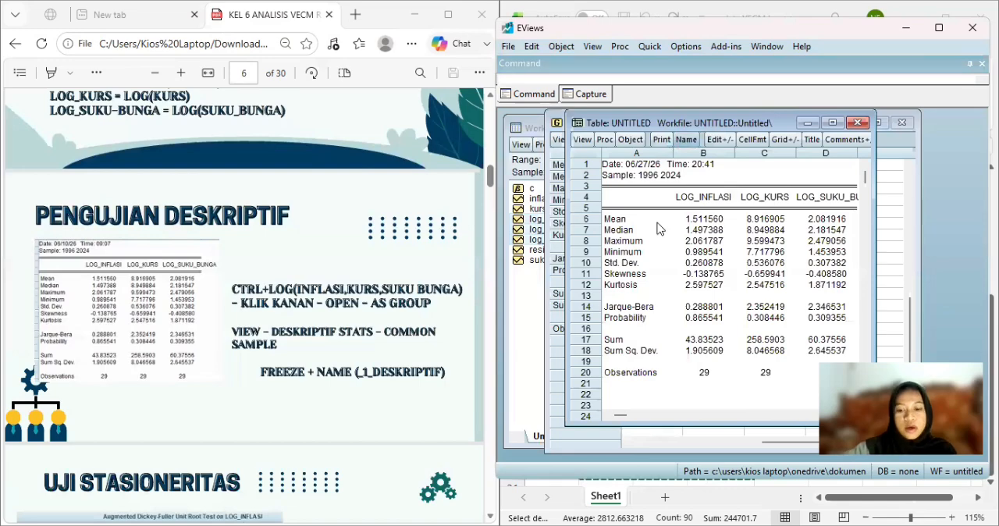
{"action": "left_click", "coordinate": [686, 140]}
{"action": "type", "text": "_"}
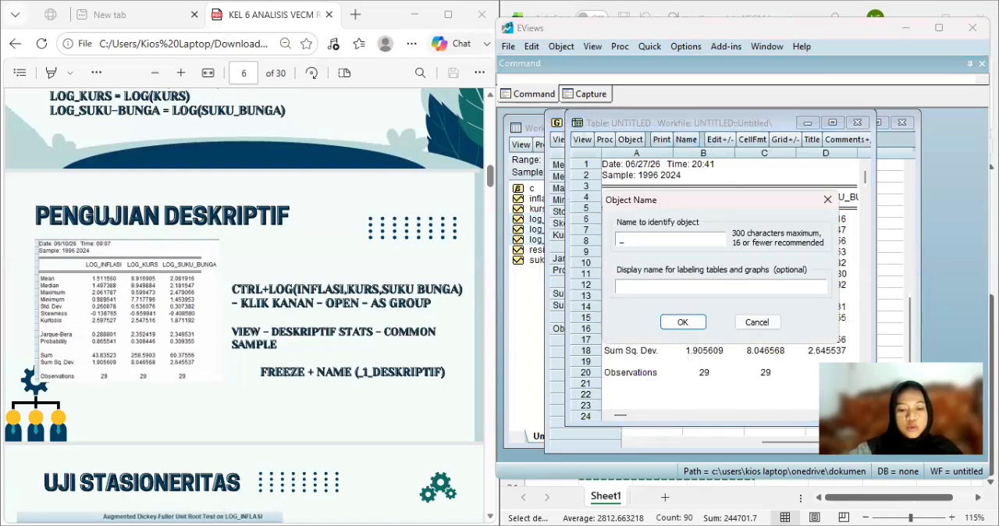
{"action": "type", "text": "1_de"}
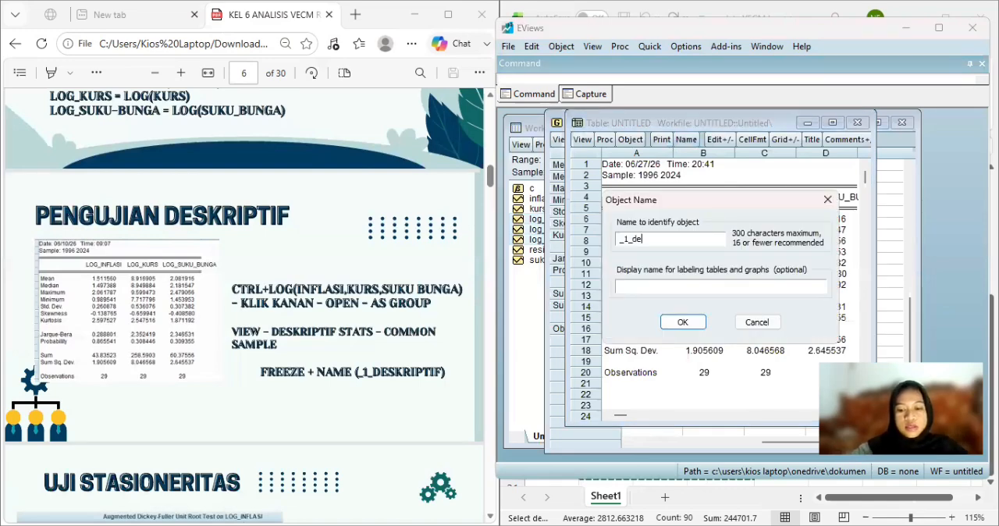
{"action": "type", "text": "skriptif"}
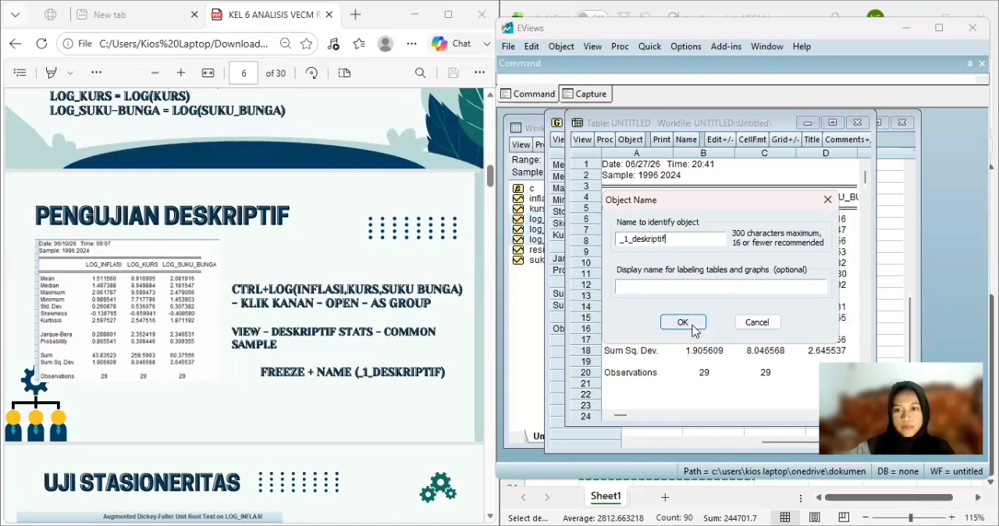
{"action": "left_click", "coordinate": [682, 322]}
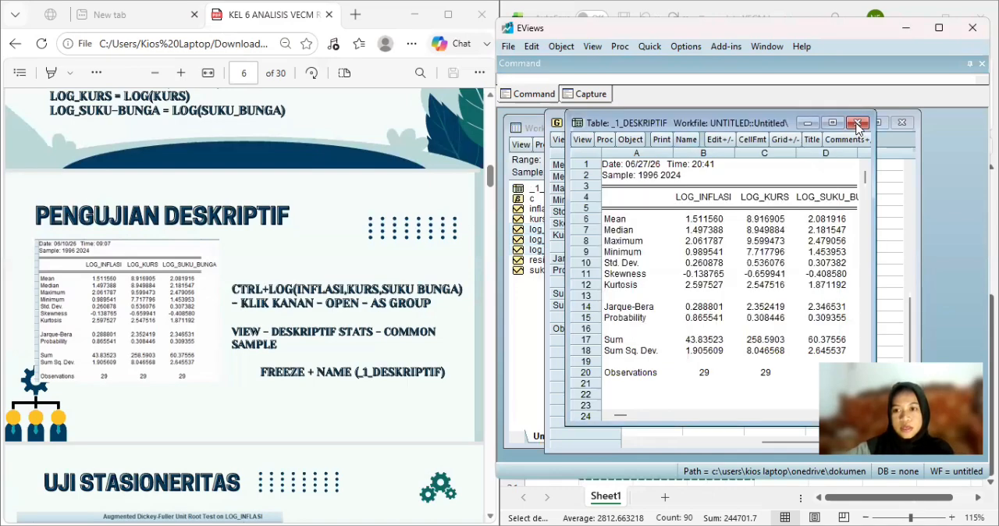
{"action": "left_click", "coordinate": [857, 125]}
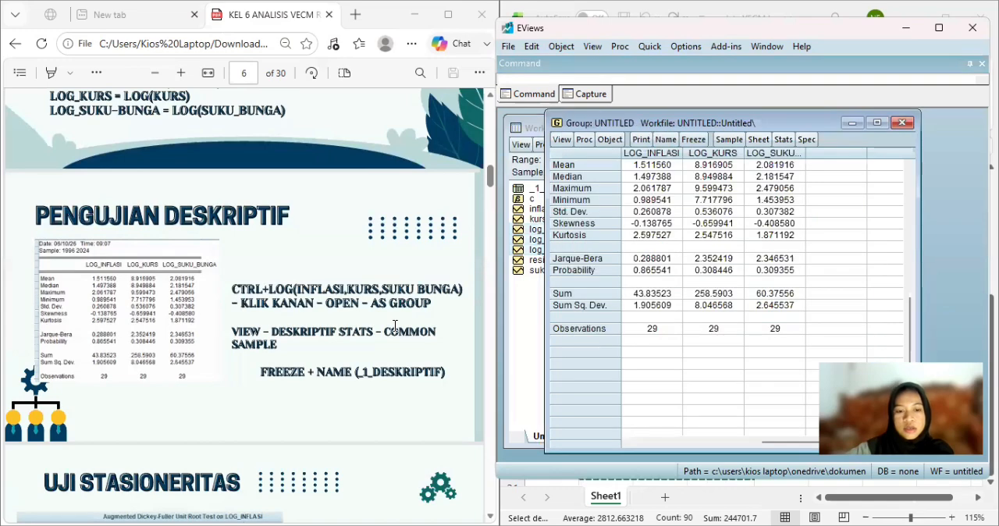
Close the untitled group with the descriptive statistics and open the log_inflasi series.
{"action": "scroll", "coordinate": [395, 327], "scroll_direction": "down", "scroll_amount": 3}
{"action": "scroll", "coordinate": [395, 326], "scroll_direction": "down", "scroll_amount": 1}
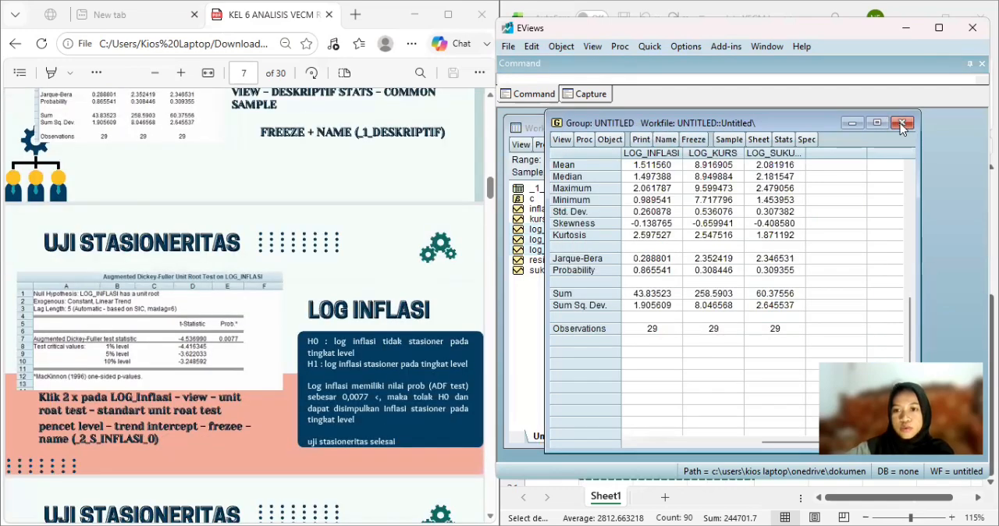
{"action": "left_click", "coordinate": [705, 291]}
{"action": "left_click", "coordinate": [557, 230]}
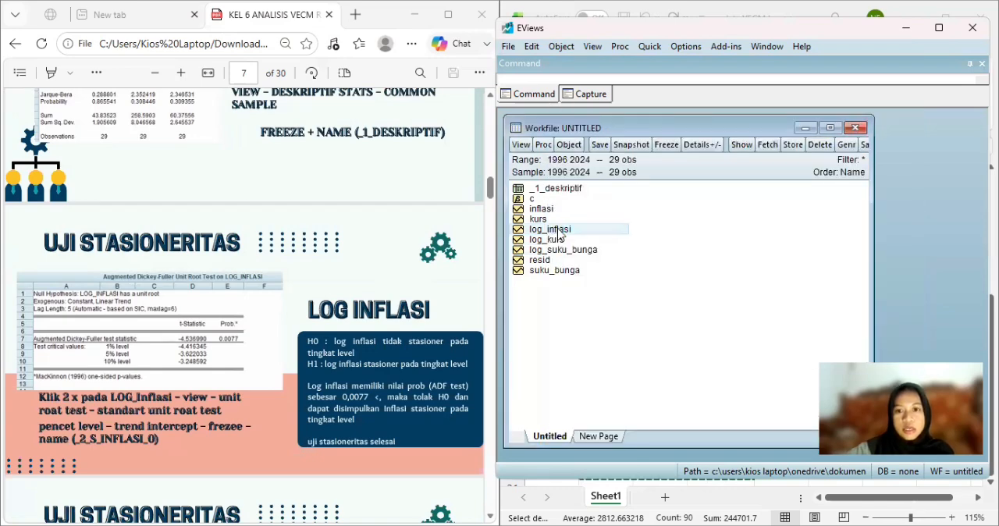
{"action": "double_click", "coordinate": [557, 231]}
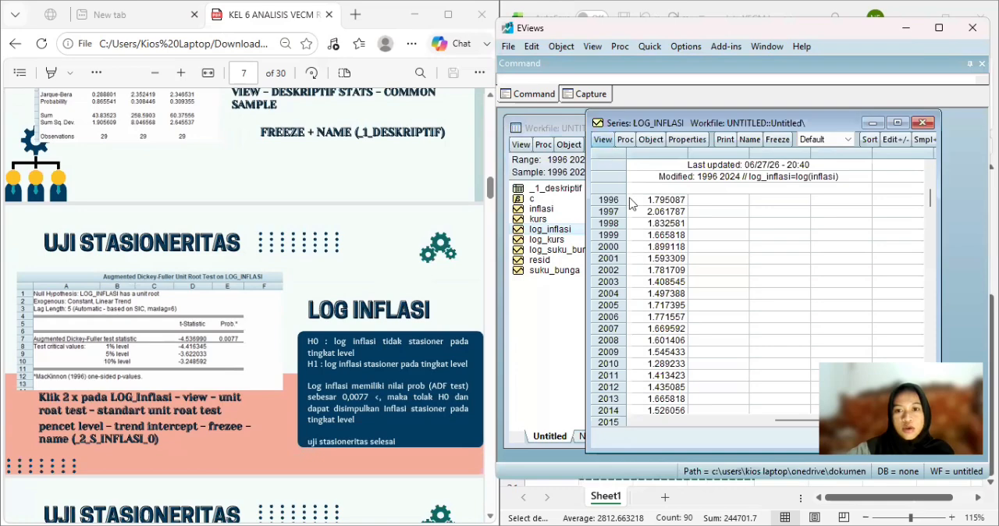
Run a standard Augmented Dickey-Fuller unit root test on log_inflasi at level, including trend and intercept.
{"action": "left_click", "coordinate": [604, 142]}
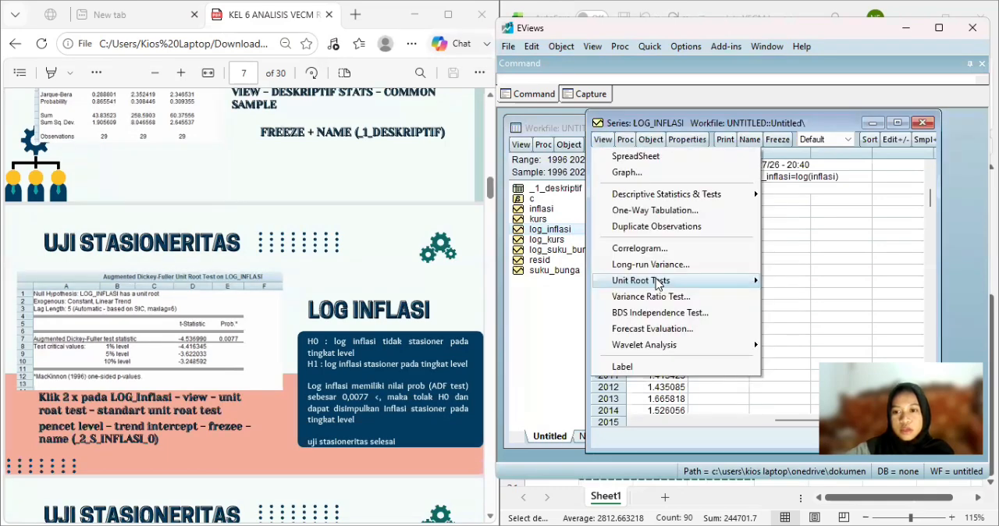
{"action": "mouse_move", "coordinate": [658, 284]}
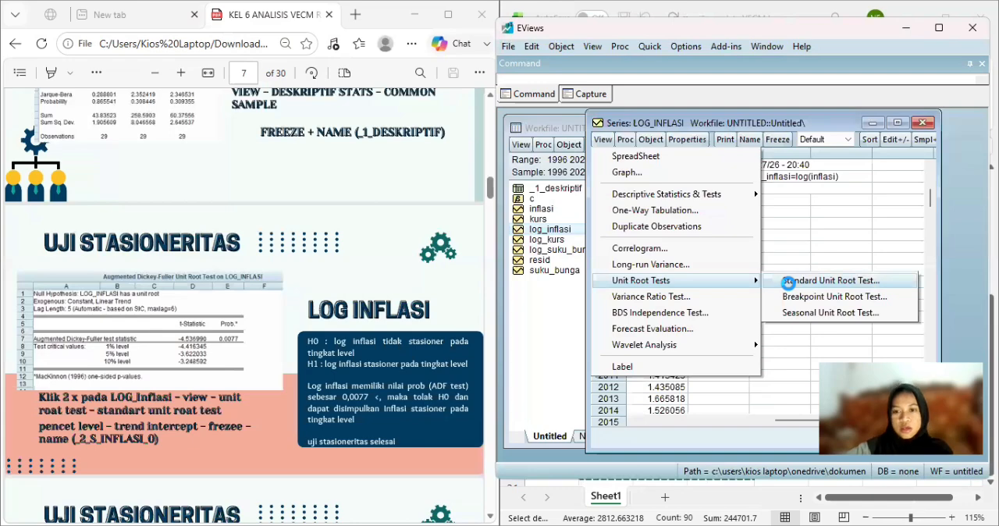
{"action": "left_click", "coordinate": [830, 281]}
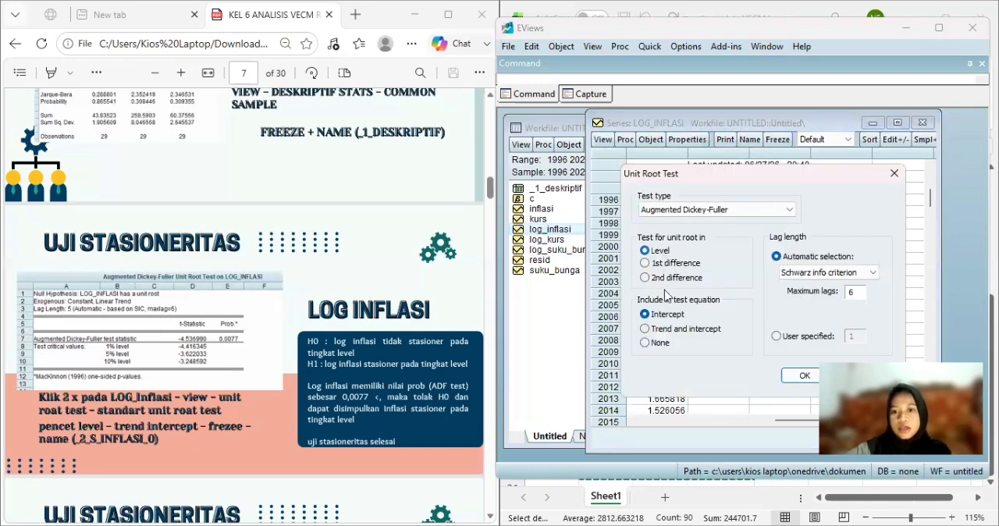
{"action": "left_click", "coordinate": [668, 330]}
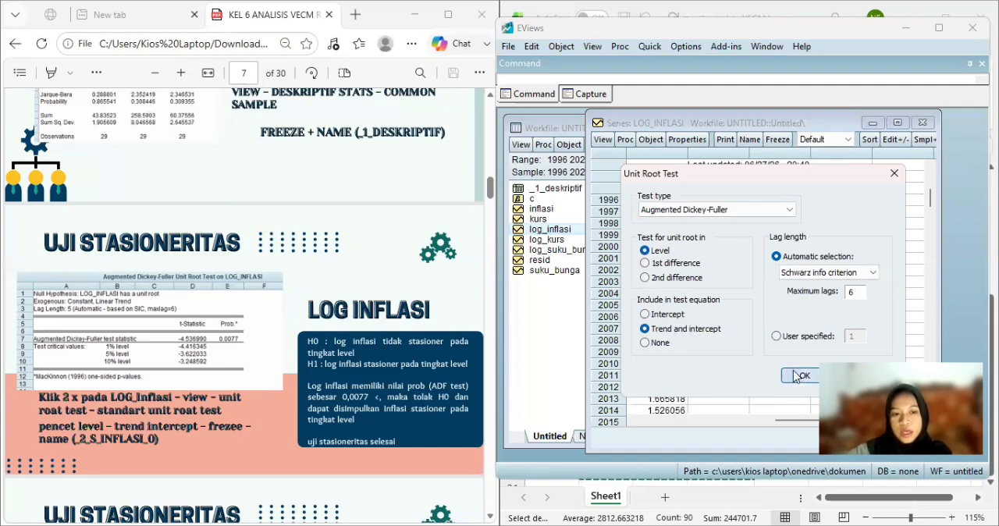
{"action": "key", "text": "Return"}
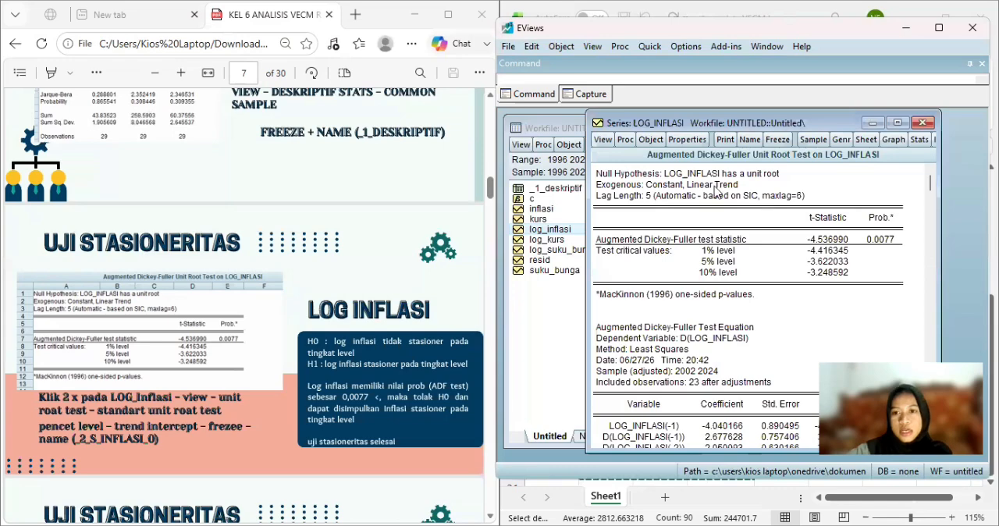
Freeze the log_inflasi test output into a table named _2_s_inflasi_0, and close the table and the series.
{"action": "left_click", "coordinate": [772, 141]}
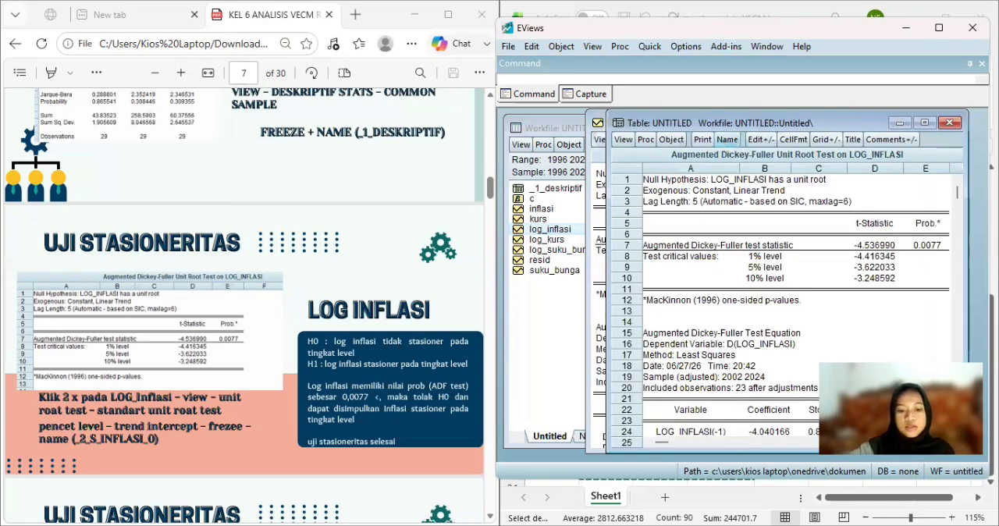
{"action": "left_click", "coordinate": [727, 141]}
{"action": "type", "text": "_2"}
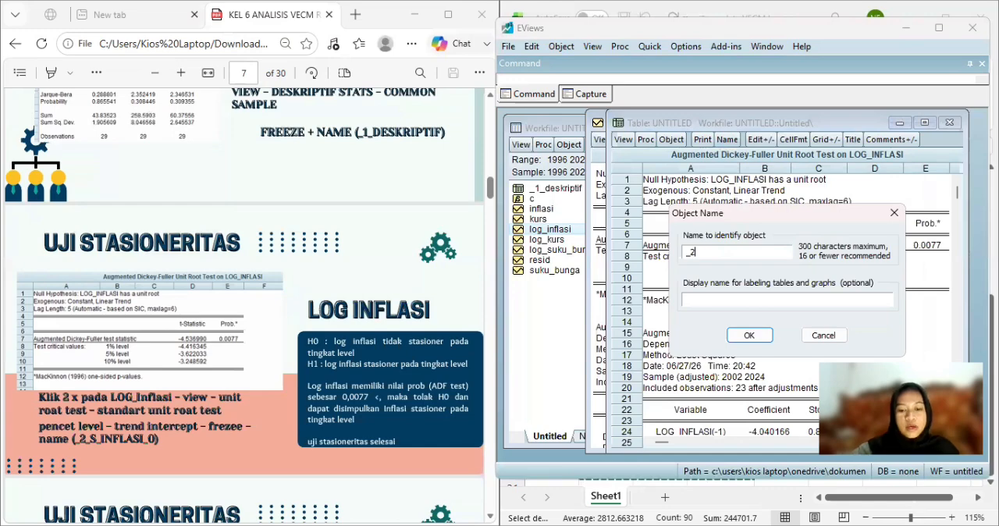
{"action": "type", "text": "_s_i"}
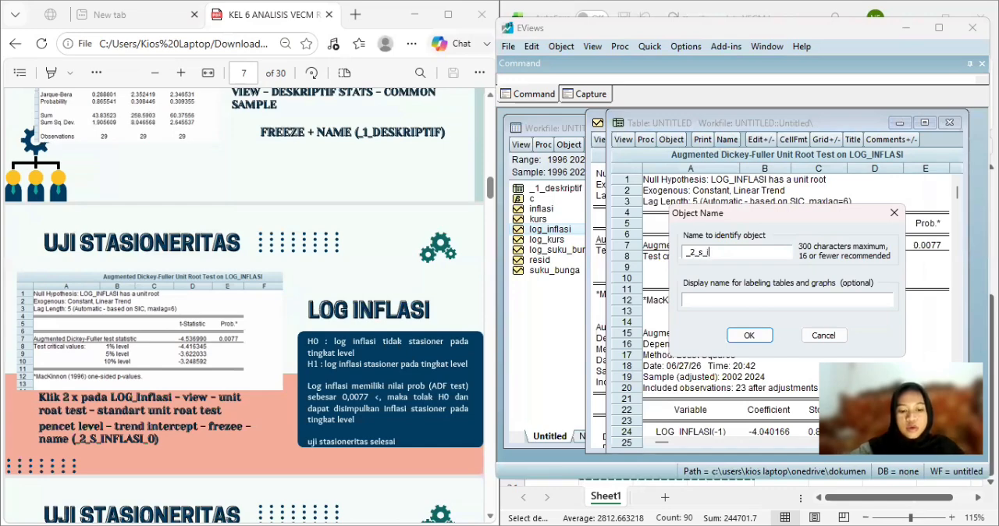
{"action": "type", "text": "nflasi"}
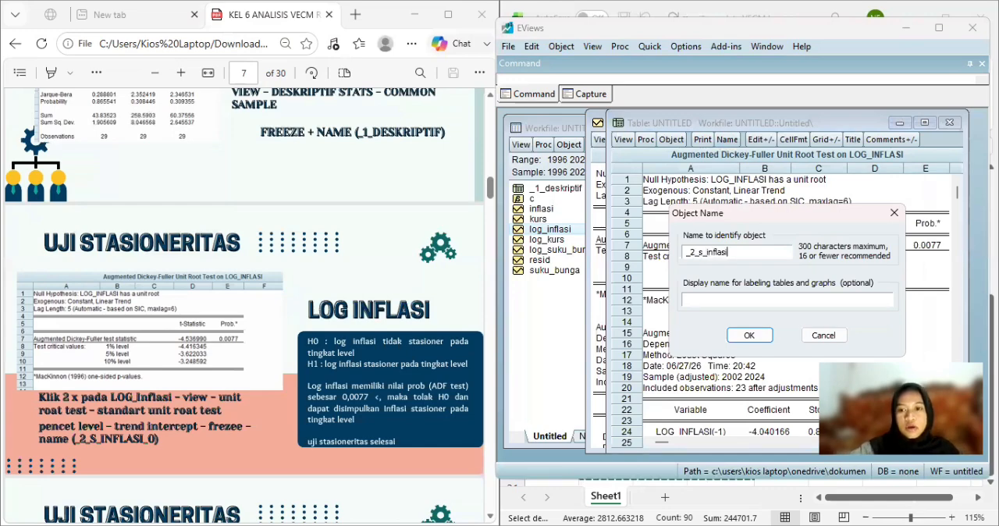
{"action": "type", "text": "_0"}
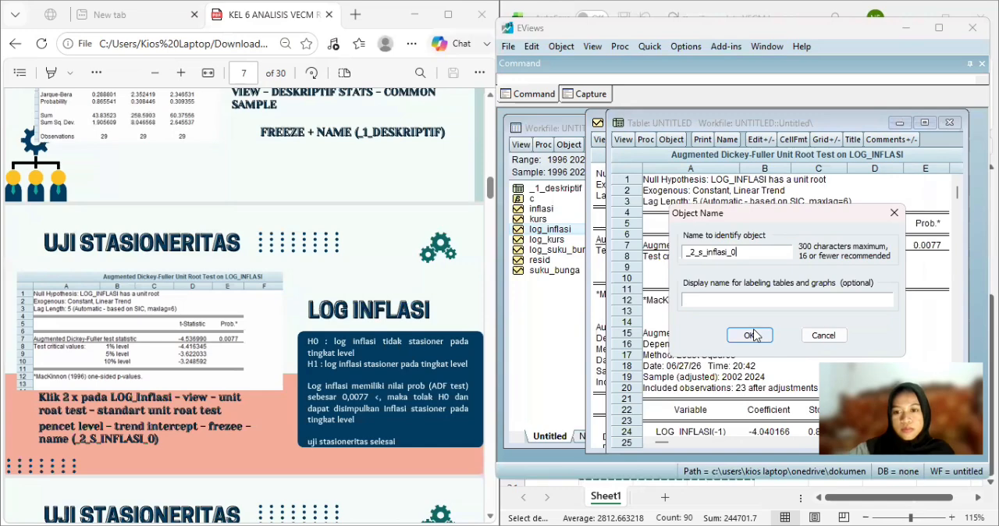
{"action": "left_click", "coordinate": [753, 335]}
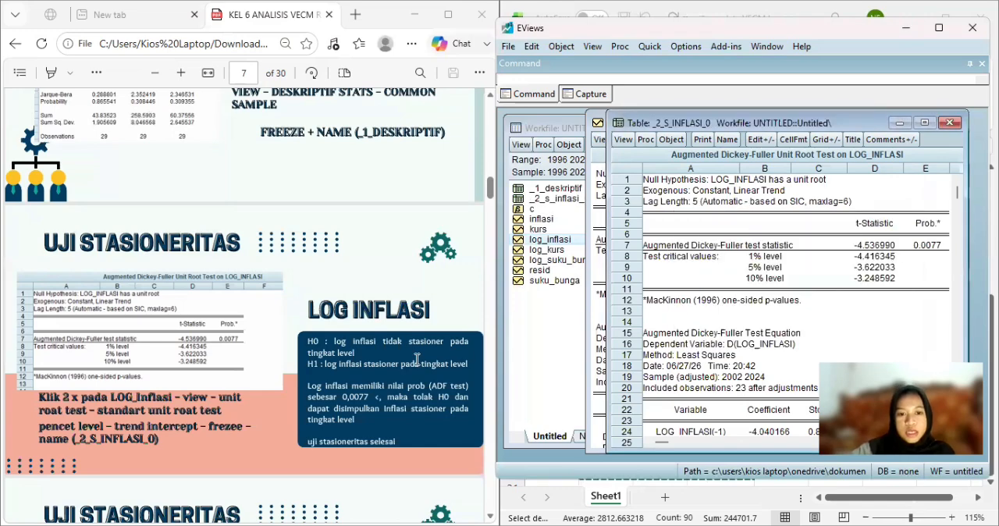
{"action": "scroll", "coordinate": [417, 359], "scroll_direction": "down", "scroll_amount": 1}
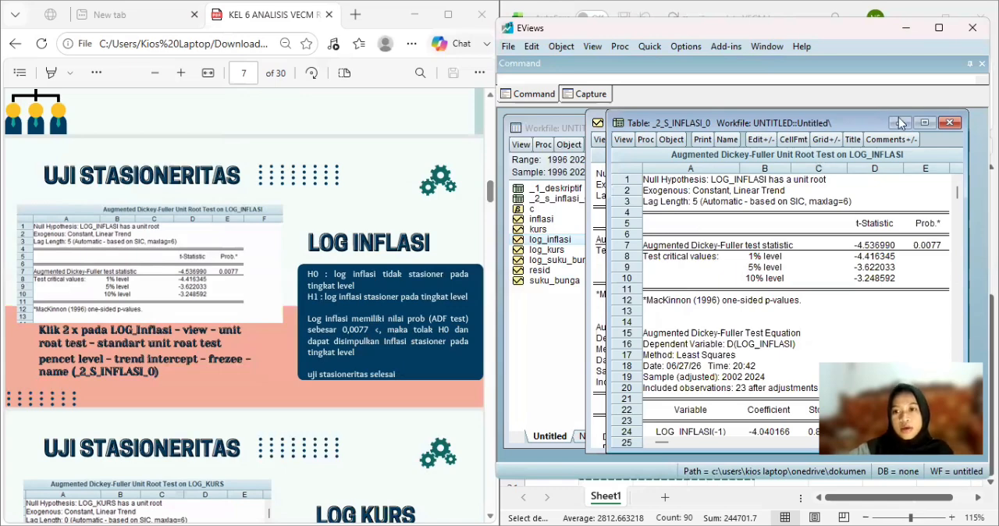
{"action": "left_click", "coordinate": [949, 124]}
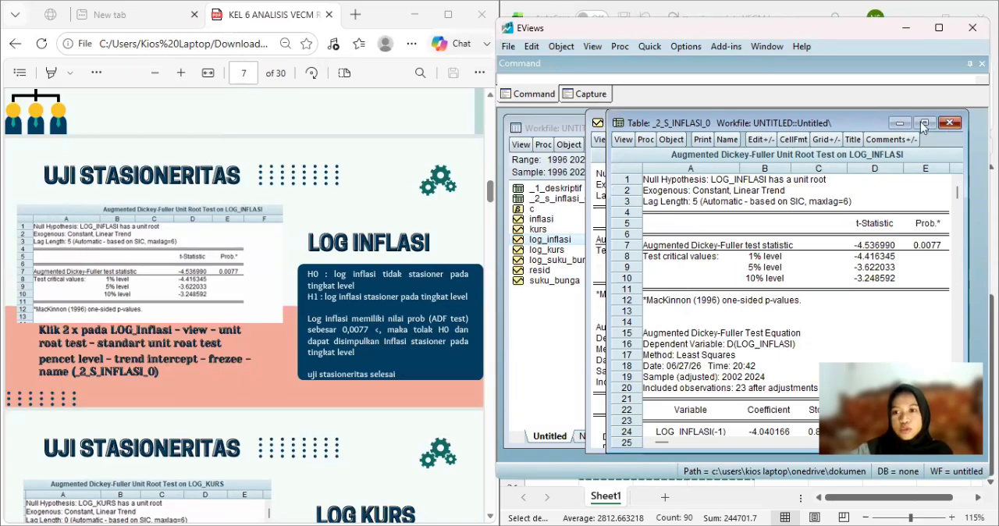
{"action": "left_click", "coordinate": [922, 125]}
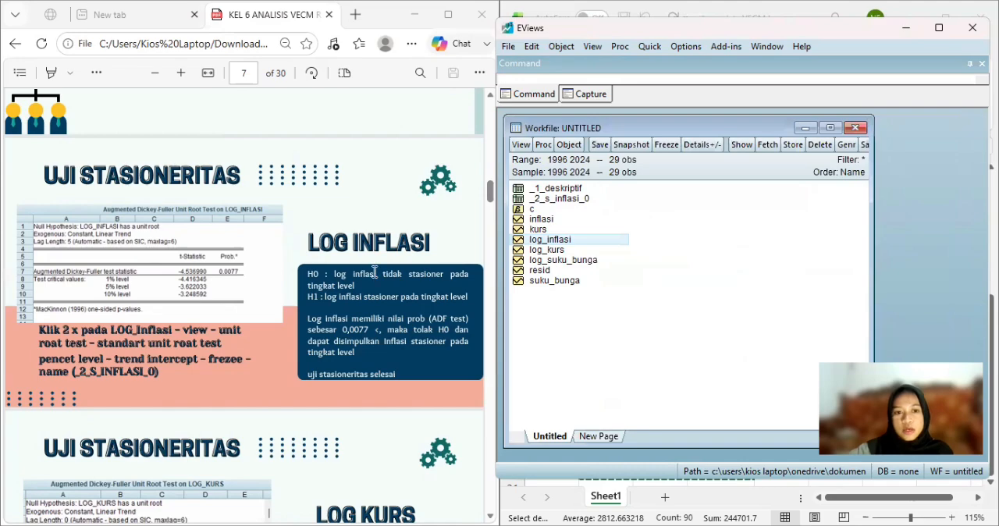
Open the log_kurs series and run a standard Augmented Dickey-Fuller unit root test at level with trend and intercept.
{"action": "scroll", "coordinate": [375, 268], "scroll_direction": "down", "scroll_amount": 1}
{"action": "scroll", "coordinate": [375, 267], "scroll_direction": "down", "scroll_amount": 3}
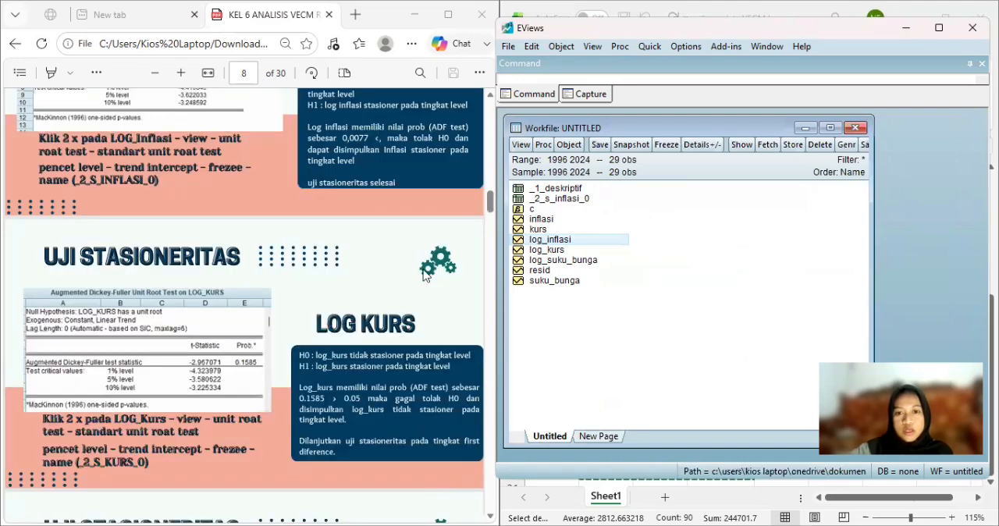
{"action": "left_click", "coordinate": [553, 251]}
{"action": "double_click", "coordinate": [554, 251]}
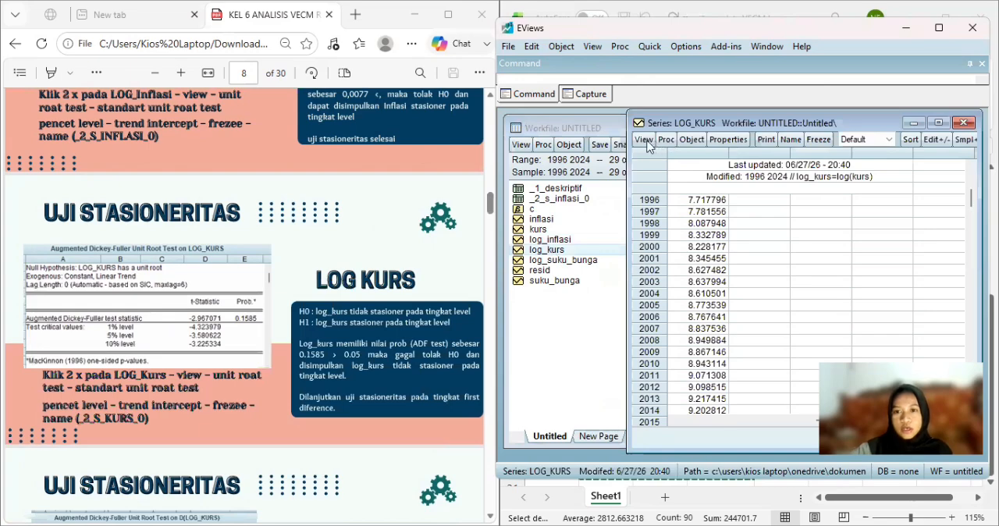
{"action": "left_click", "coordinate": [644, 142]}
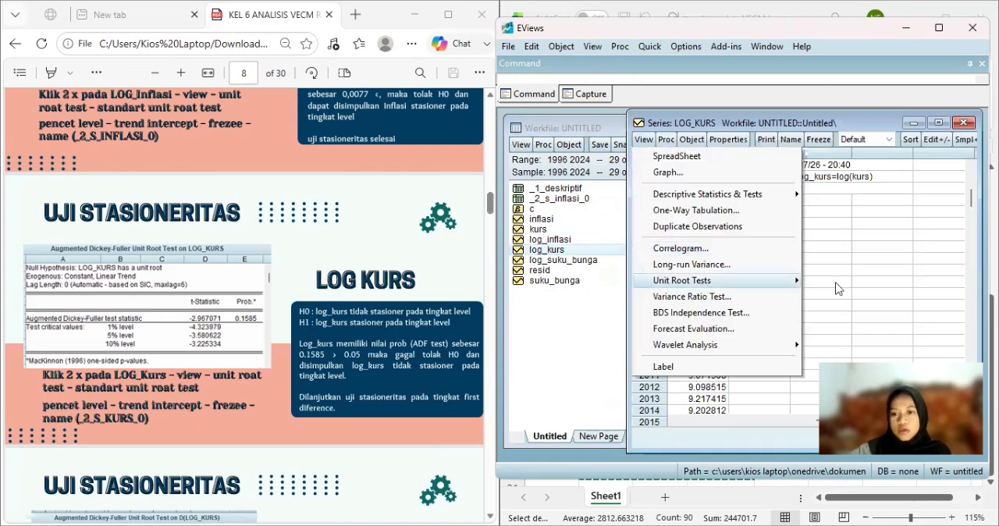
{"action": "left_click", "coordinate": [714, 256]}
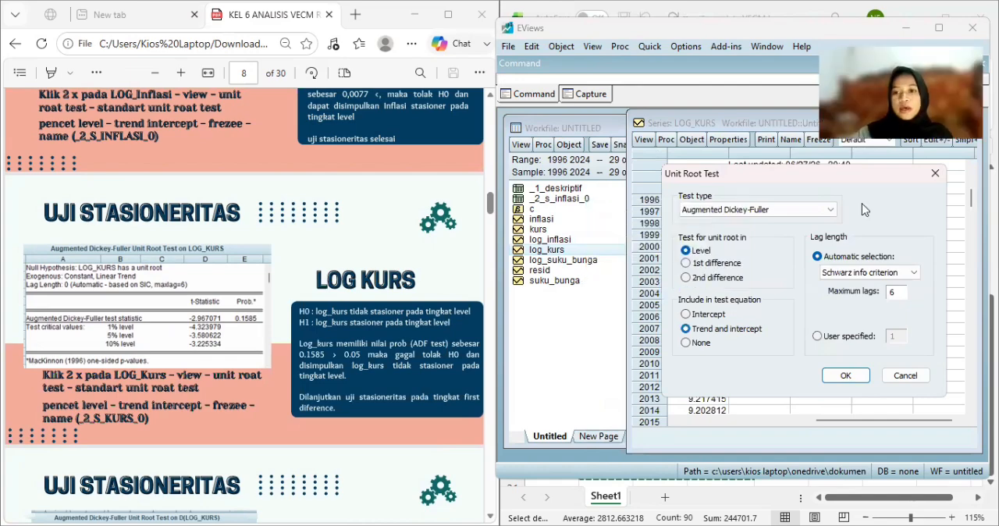
{"action": "key", "text": "Return"}
Freeze the level test output of log_kurs into a table named _2_s_kurs_0 and close the table.
{"action": "left_click", "coordinate": [811, 143]}
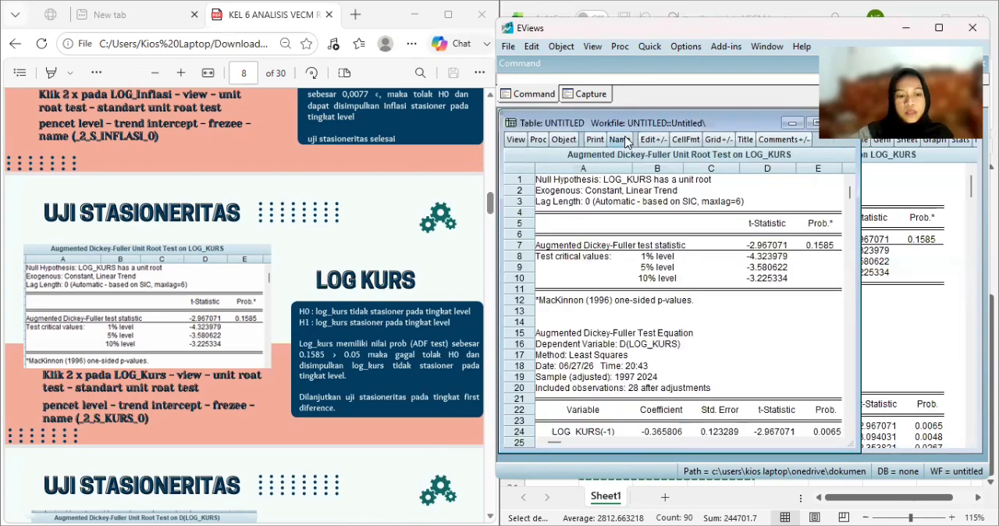
{"action": "left_click", "coordinate": [620, 139]}
{"action": "type", "text": "_2"}
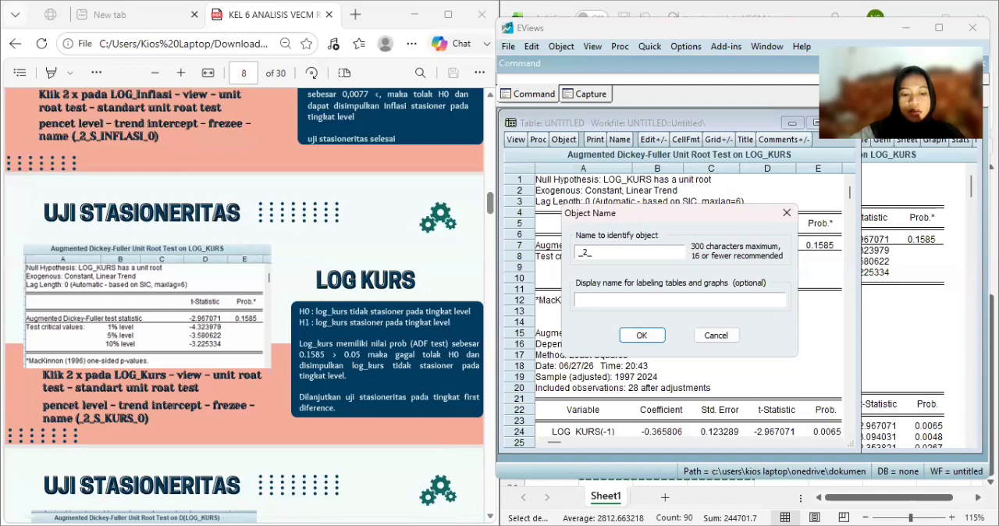
{"action": "type", "text": "_s_k"}
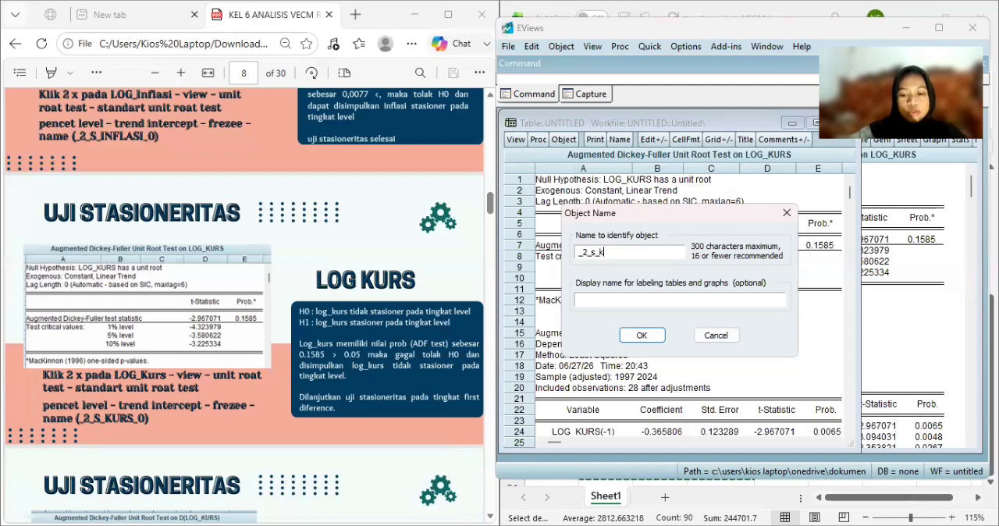
{"action": "type", "text": "urs_0"}
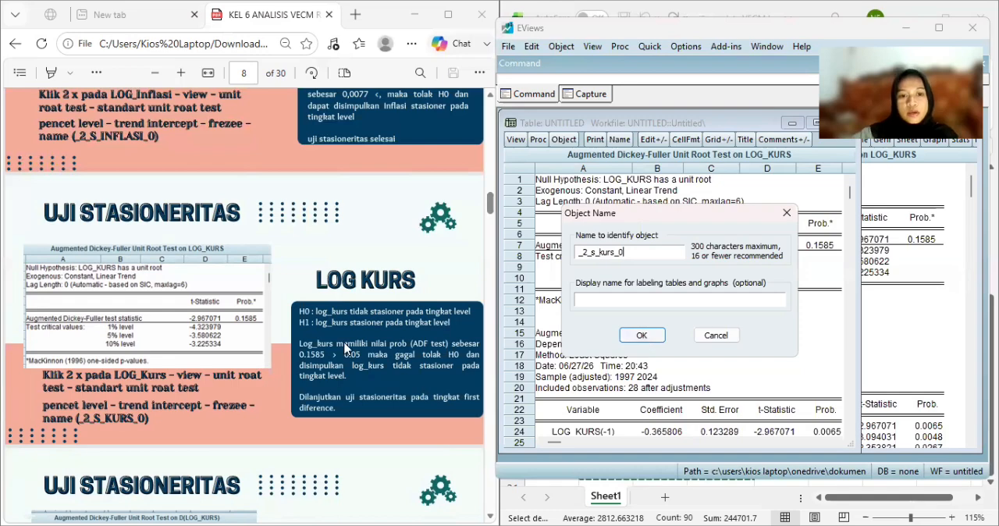
{"action": "key", "text": "Return"}
{"action": "scroll", "coordinate": [344, 344], "scroll_direction": "down", "scroll_amount": 1}
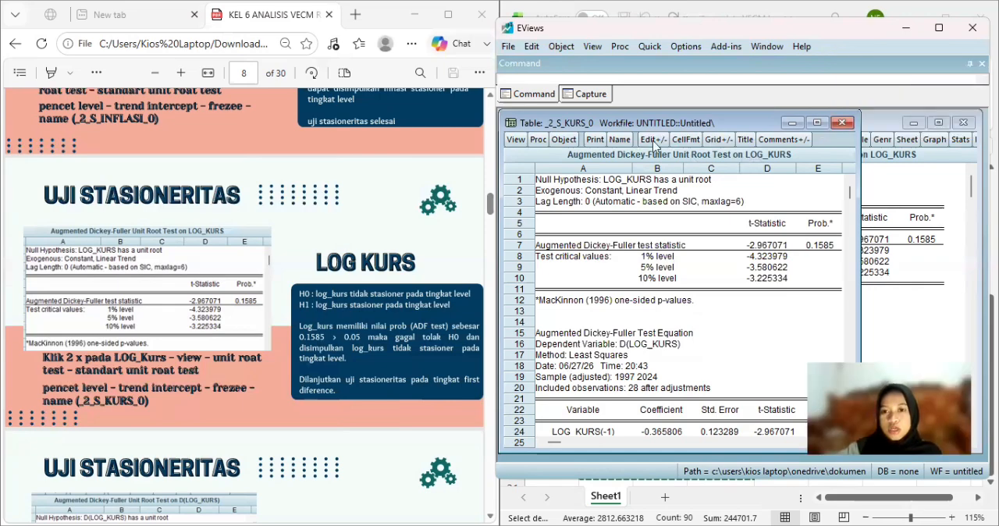
{"action": "left_click", "coordinate": [842, 122]}
Run the Augmented Dickey-Fuller unit root test on log_kurs in 1st difference with trend and intercept.
{"action": "left_click", "coordinate": [643, 140]}
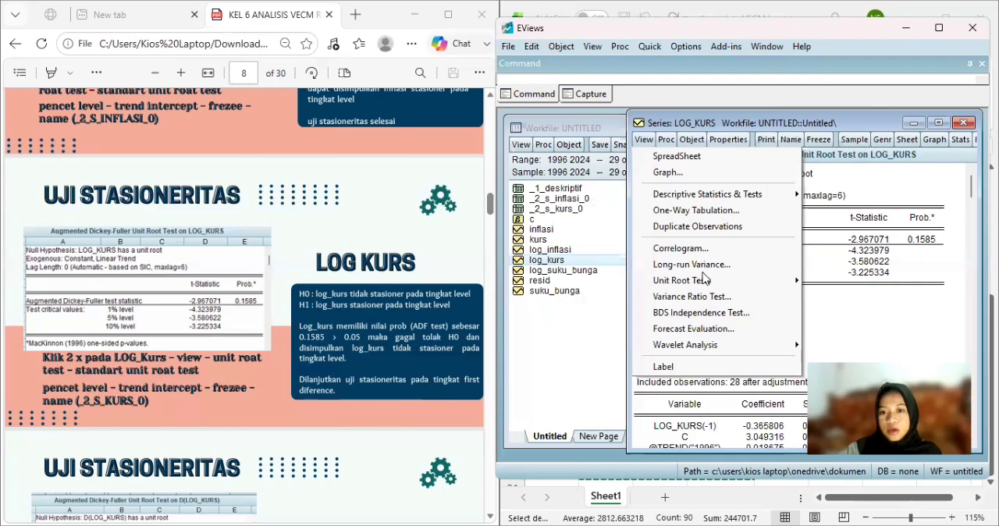
{"action": "mouse_move", "coordinate": [703, 279]}
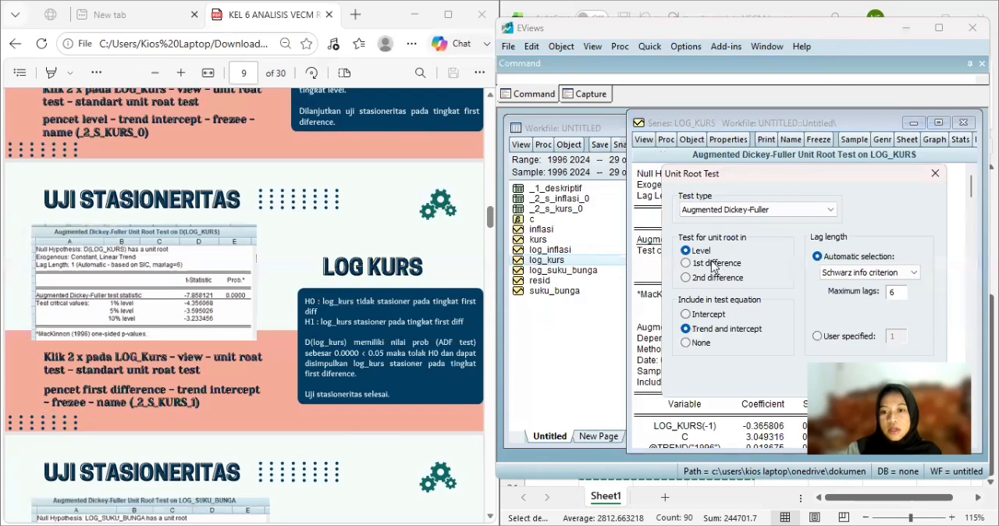
{"action": "left_click", "coordinate": [713, 265]}
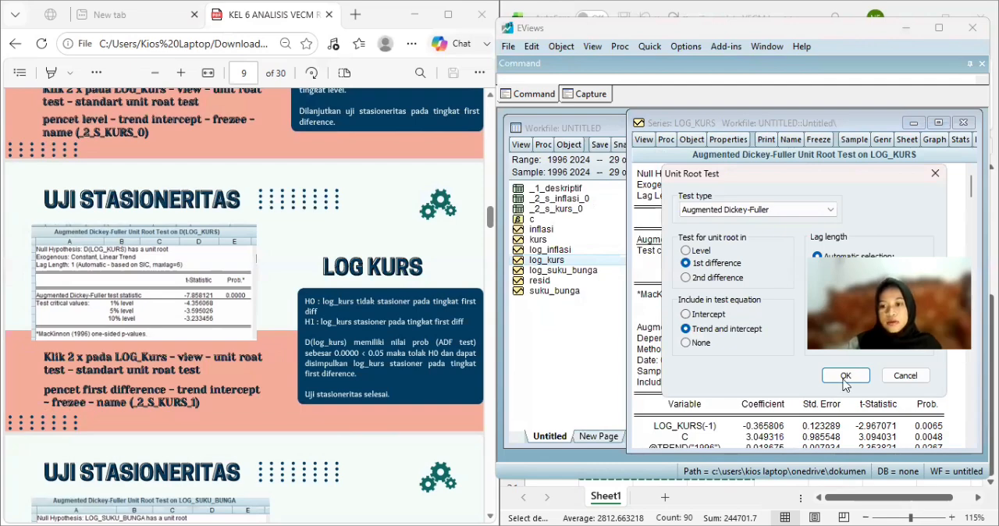
Freeze the first-difference test output of log_kurs into a table named _2_s_kurs_1 and close the table.
{"action": "left_click", "coordinate": [817, 142]}
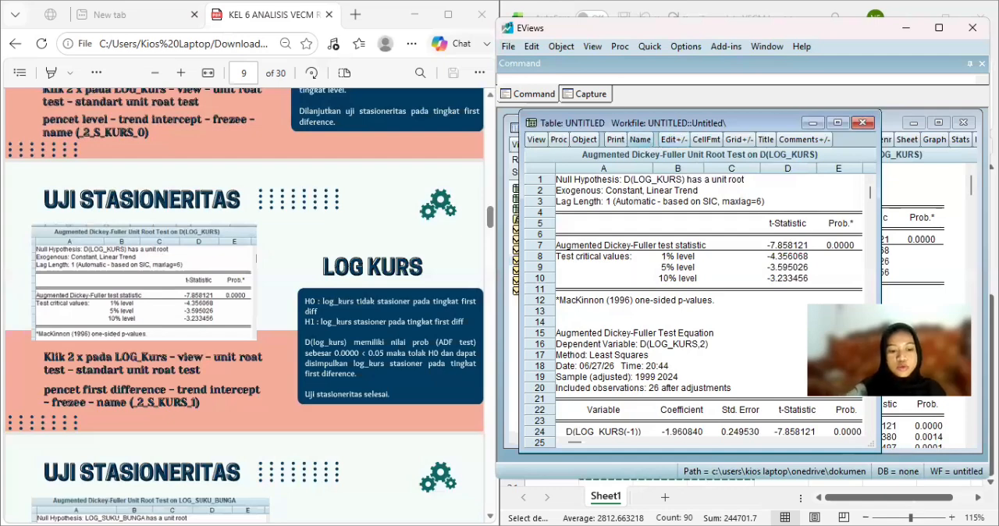
{"action": "left_click", "coordinate": [640, 139]}
{"action": "type", "text": "_2_"}
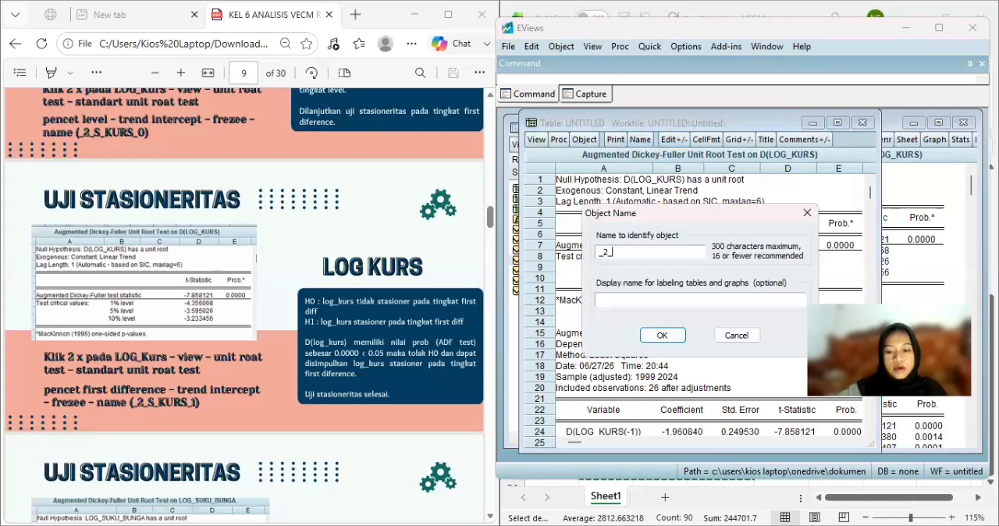
{"action": "type", "text": "s_kurs"}
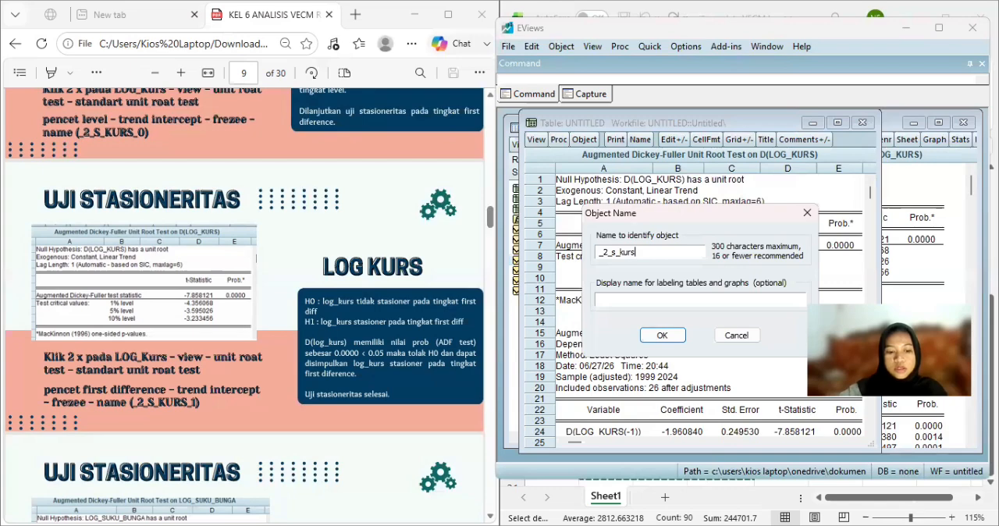
{"action": "type", "text": "_1"}
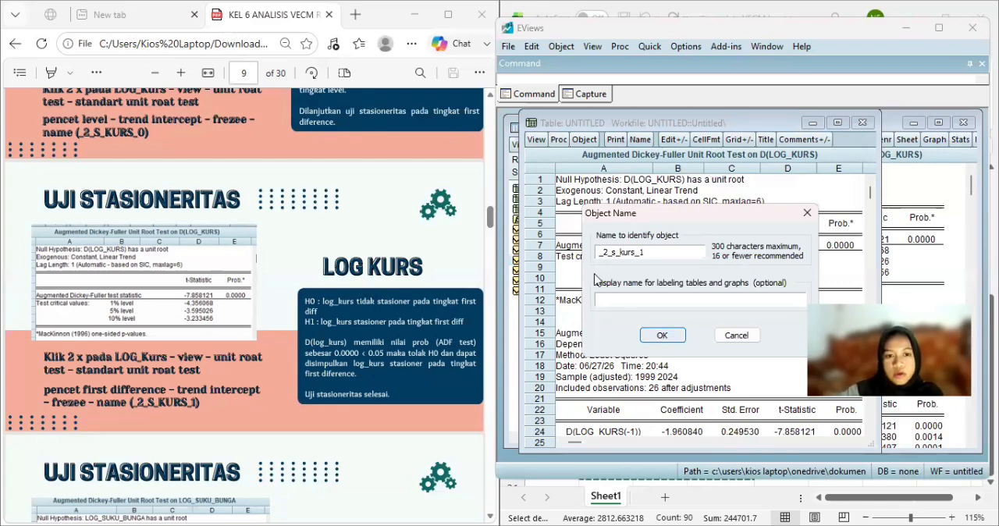
{"action": "key", "text": "Return"}
{"action": "scroll", "coordinate": [347, 326], "scroll_direction": "down", "scroll_amount": 1}
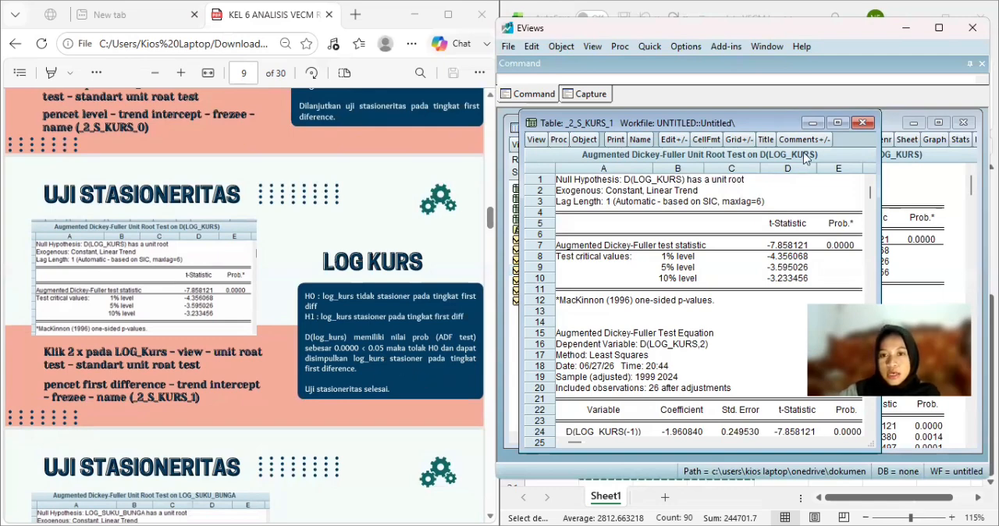
{"action": "left_click", "coordinate": [863, 124]}
{"action": "scroll", "coordinate": [384, 277], "scroll_direction": "down", "scroll_amount": 4}
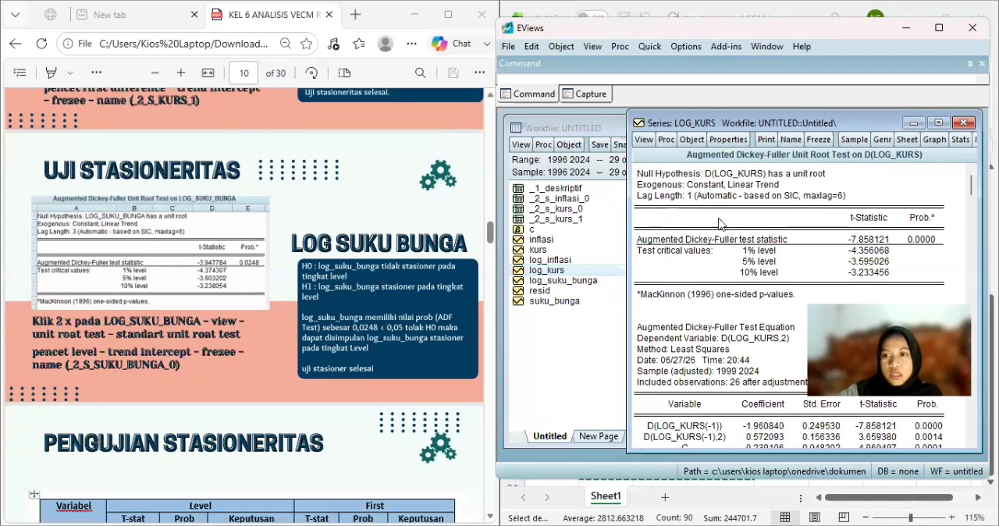
Close log_kurs, open log_suku_bunga and run the standard Augmented Dickey-Fuller unit root test at level with trend and intercept.
{"action": "left_click", "coordinate": [965, 124]}
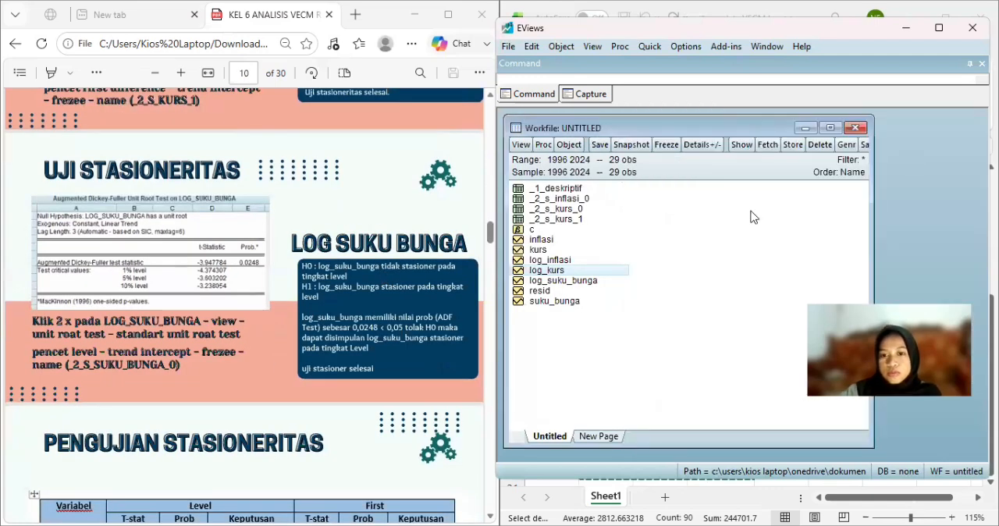
{"action": "double_click", "coordinate": [557, 283]}
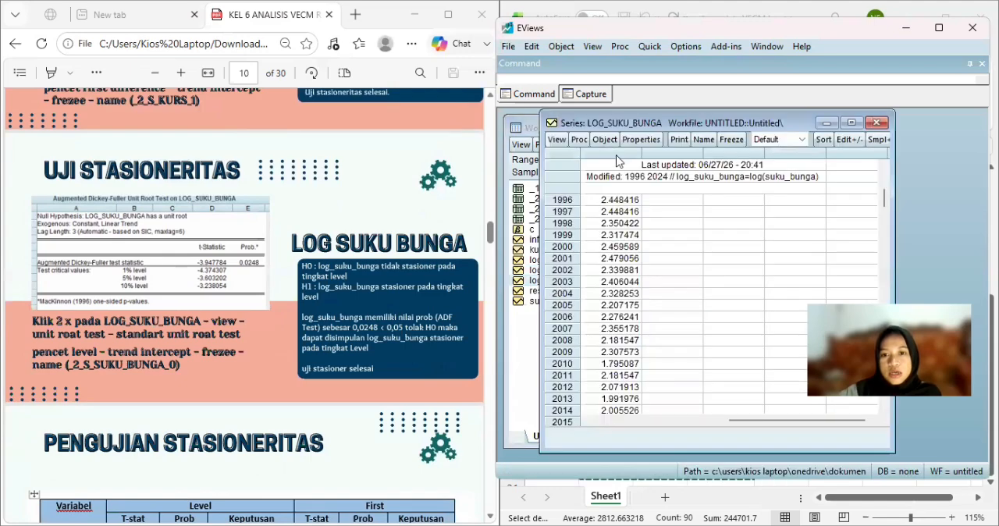
{"action": "left_click", "coordinate": [557, 140]}
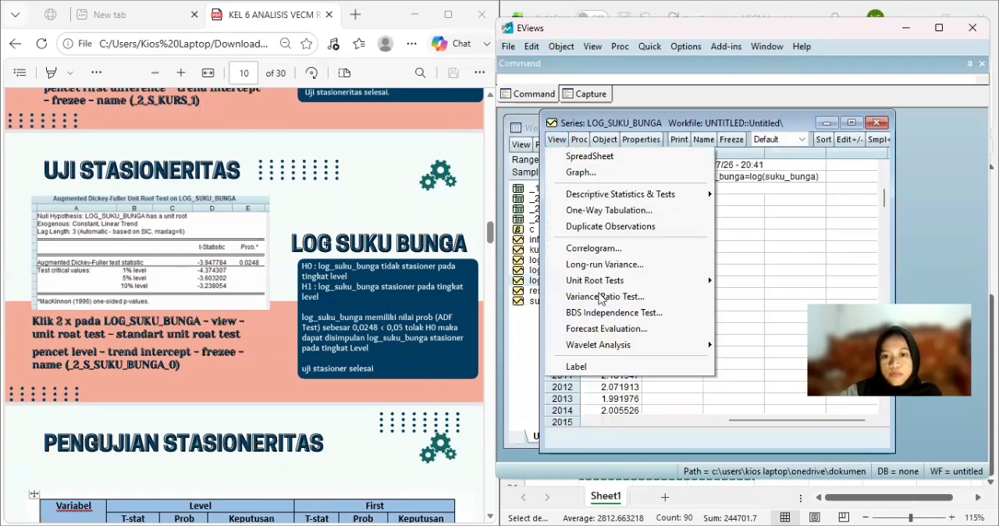
{"action": "mouse_move", "coordinate": [616, 281]}
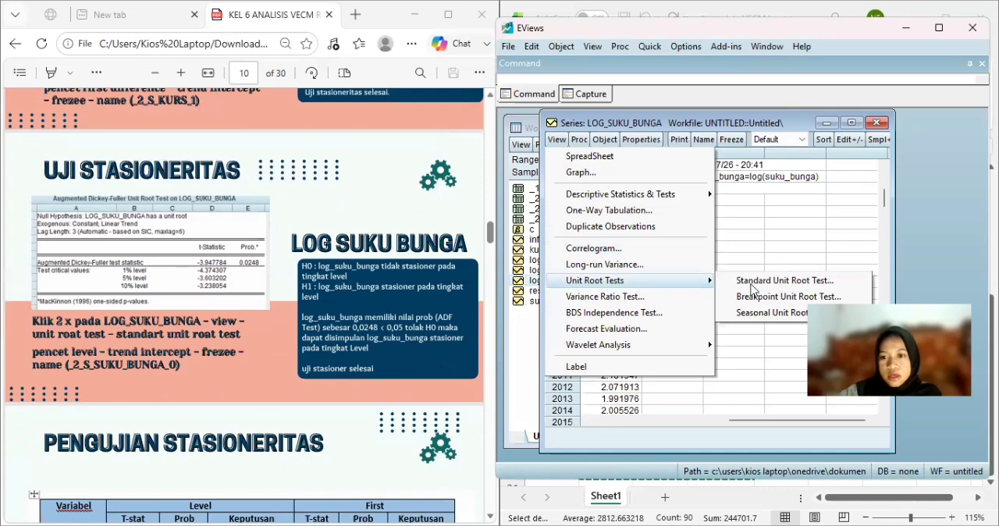
{"action": "left_click", "coordinate": [749, 283]}
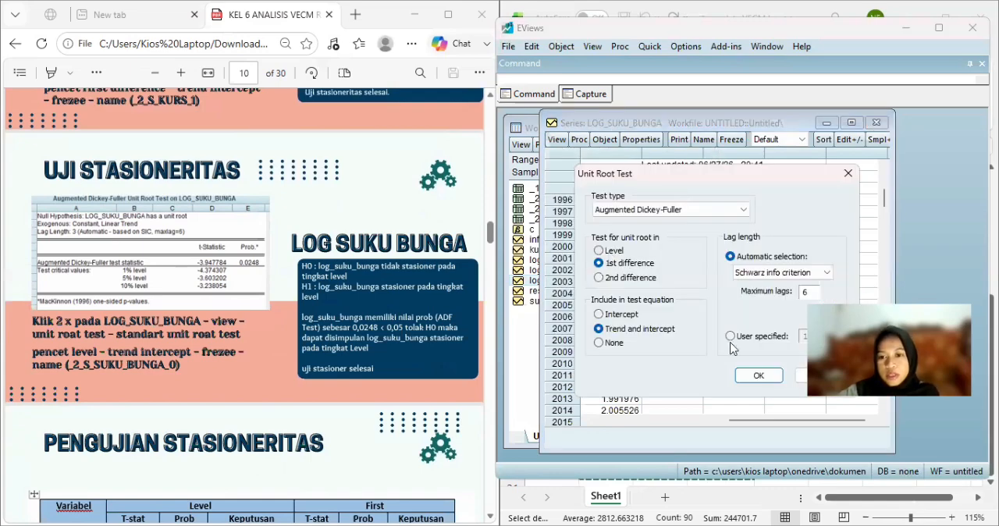
{"action": "left_click", "coordinate": [761, 377]}
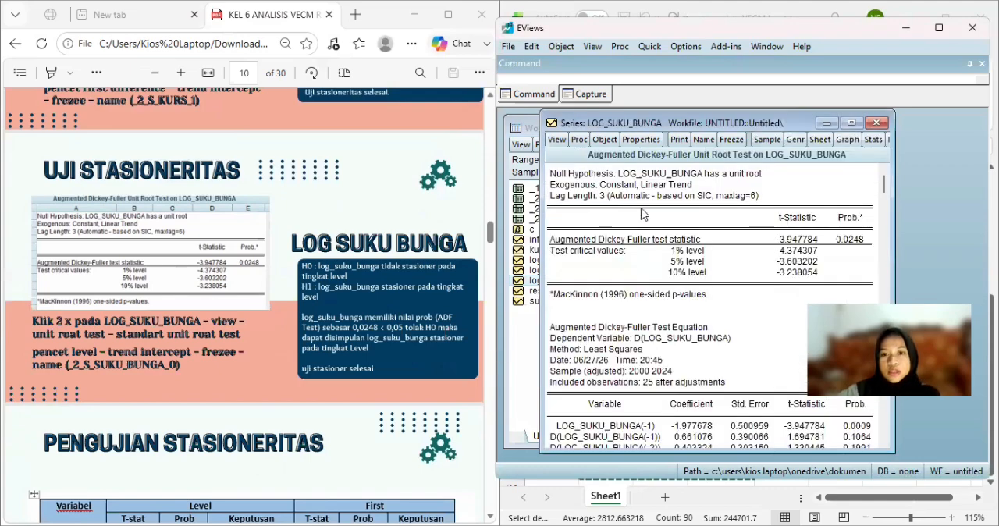
Freeze the level test output of log_suku_bunga into a table named _2_s_suku_bunga_0 and close the table and series.
{"action": "left_click", "coordinate": [679, 140]}
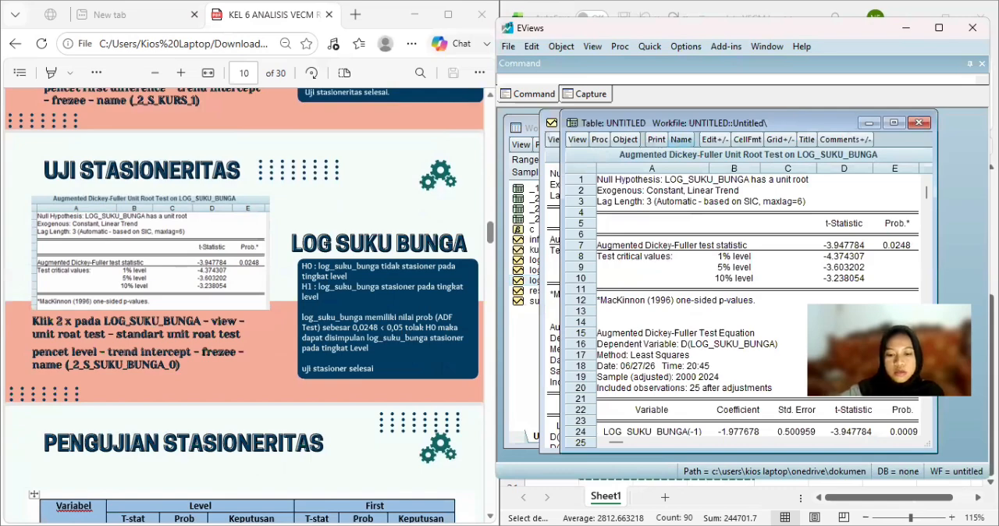
{"action": "type", "text": "_2"}
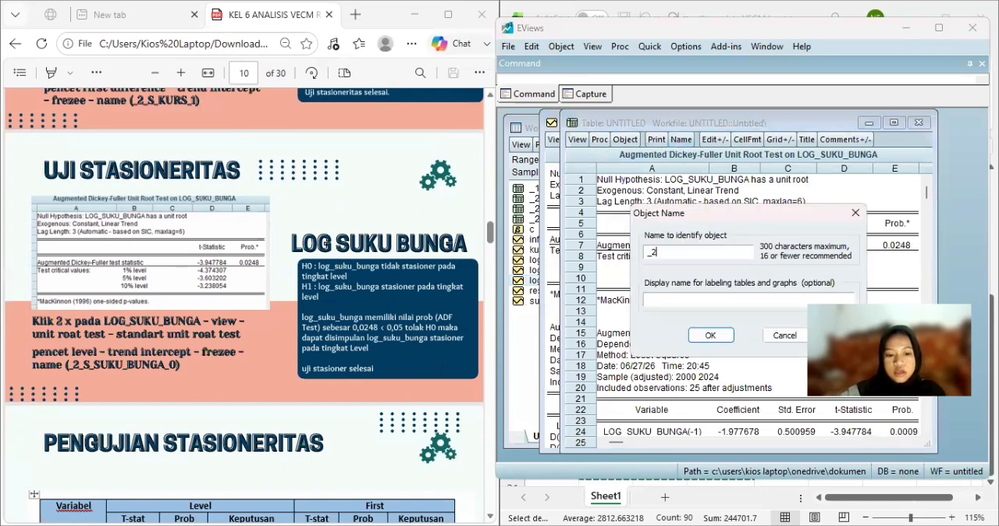
{"action": "type", "text": "_"}
{"action": "type", "text": "s"}
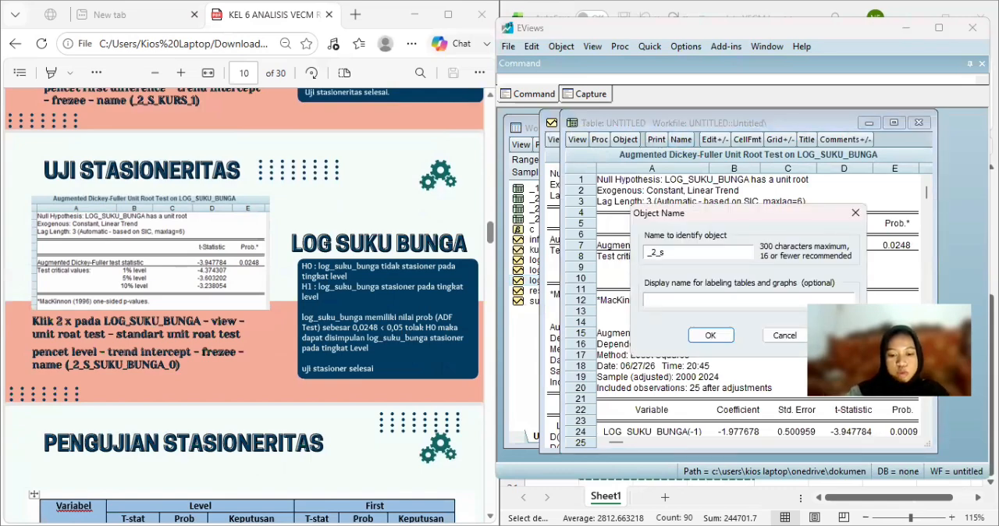
{"action": "type", "text": "_suku_"}
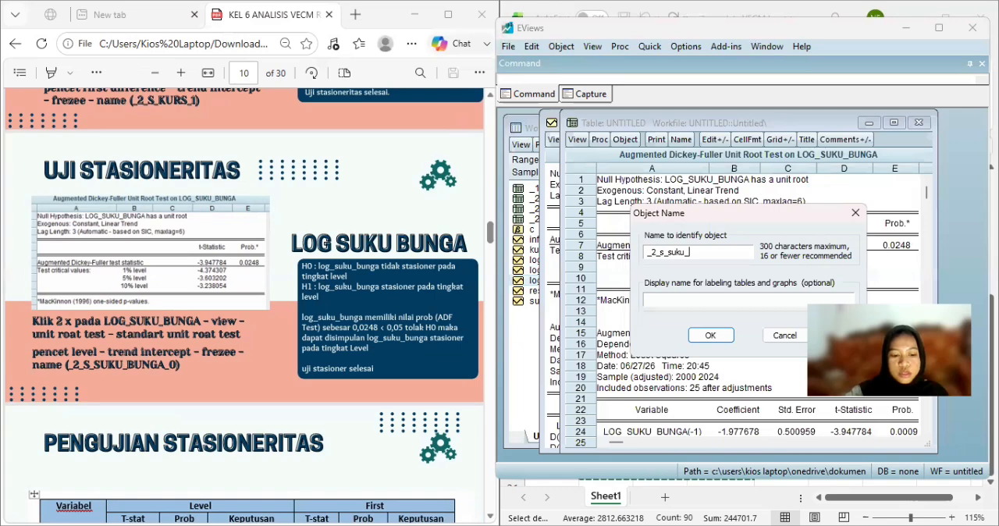
{"action": "type", "text": "bunga_0"}
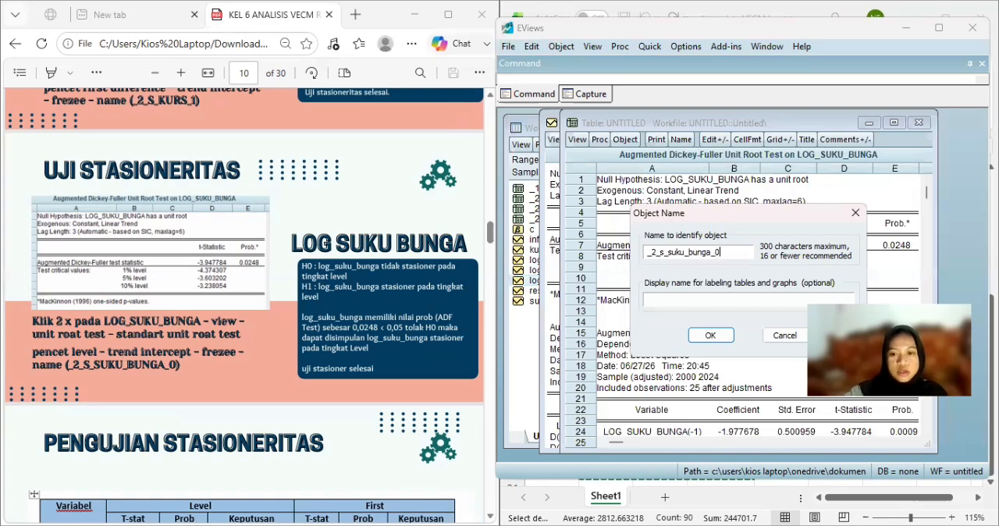
{"action": "left_click", "coordinate": [709, 336]}
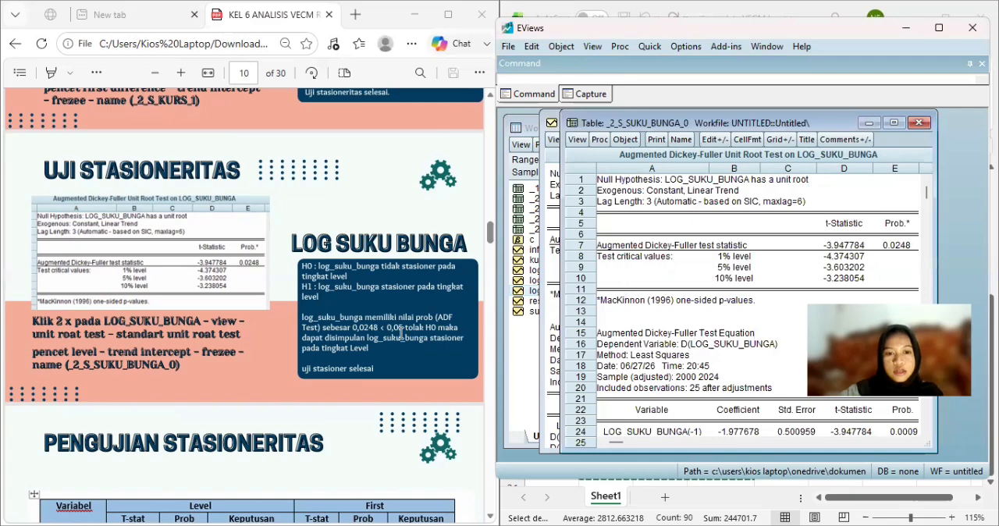
{"action": "scroll", "coordinate": [402, 333], "scroll_direction": "down", "scroll_amount": 1}
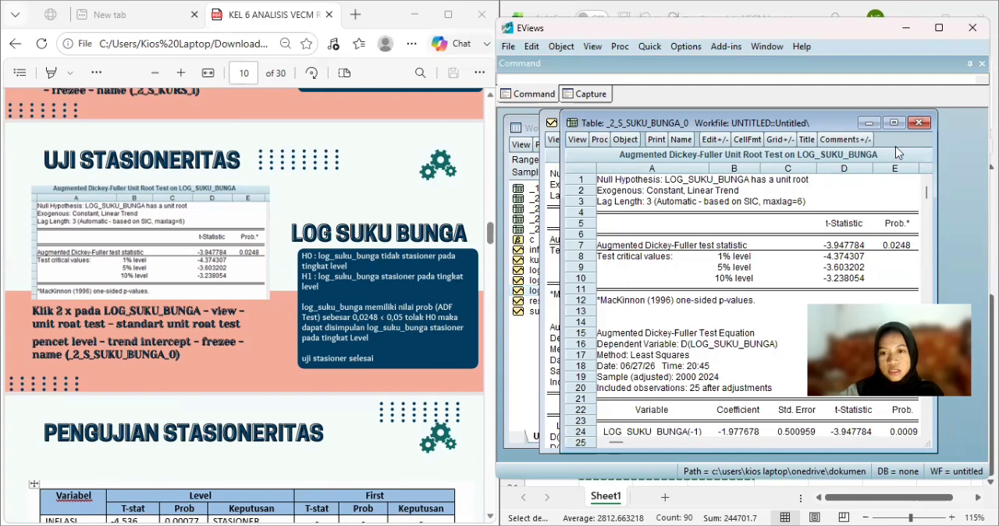
{"action": "left_click", "coordinate": [921, 125]}
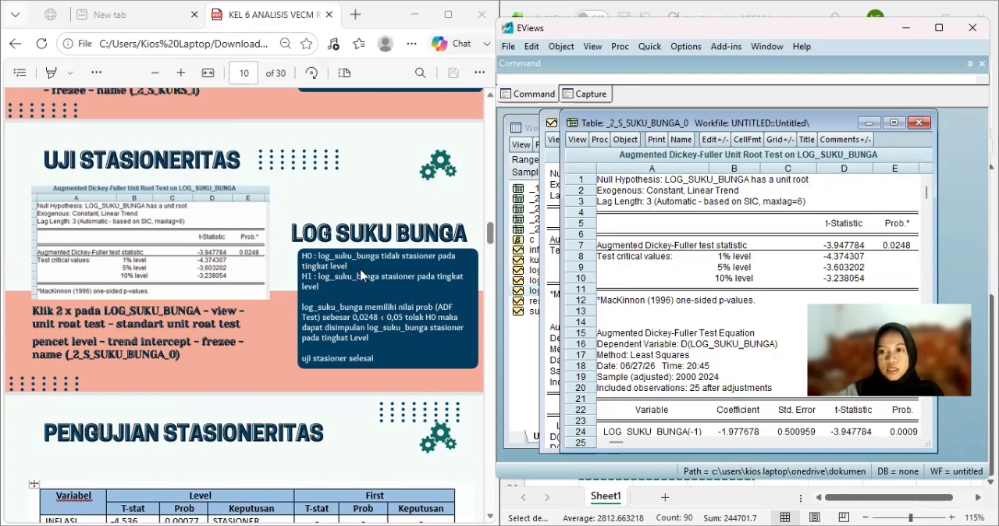
{"action": "scroll", "coordinate": [360, 275], "scroll_direction": "down", "scroll_amount": 5}
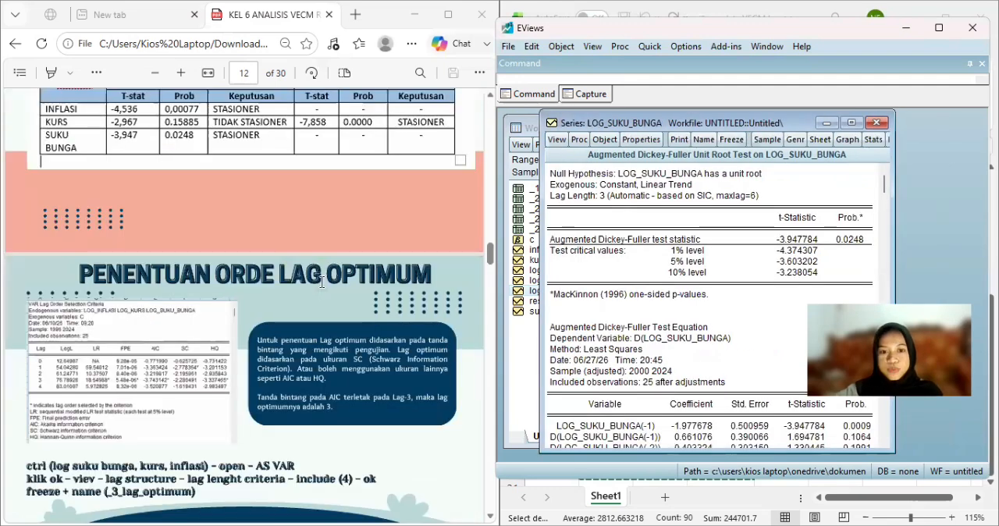
{"action": "left_click", "coordinate": [877, 124]}
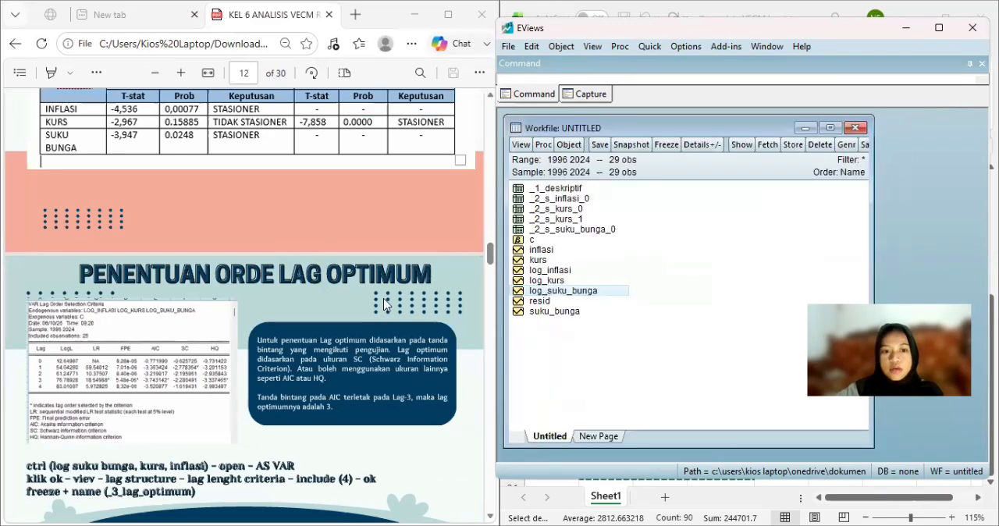
Open log_suku_bunga, log_kurs and log_inflasi together as a VAR and estimate a Standard VAR with lag intervals 1 2 and sample 1996 2024.
{"action": "scroll", "coordinate": [384, 304], "scroll_direction": "down", "scroll_amount": 1}
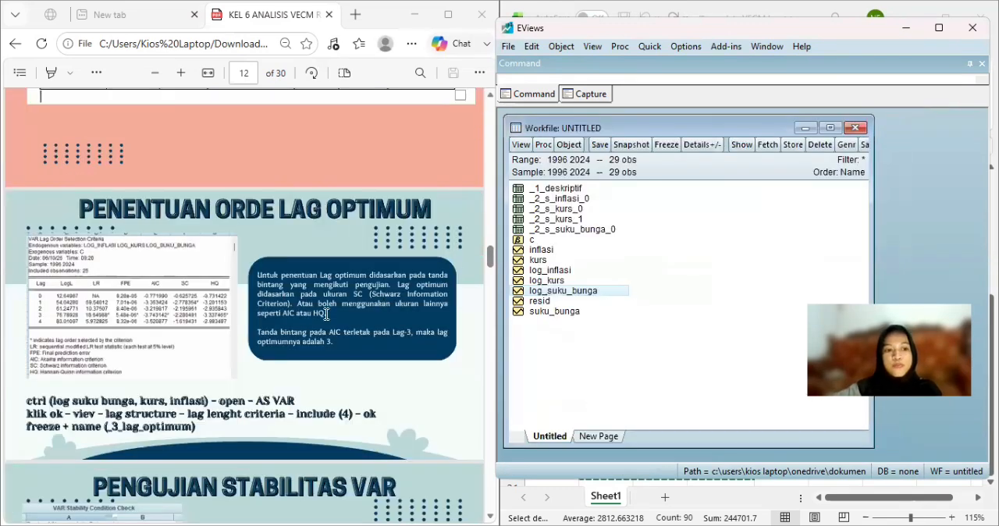
{"action": "scroll", "coordinate": [326, 313], "scroll_direction": "down", "scroll_amount": 1}
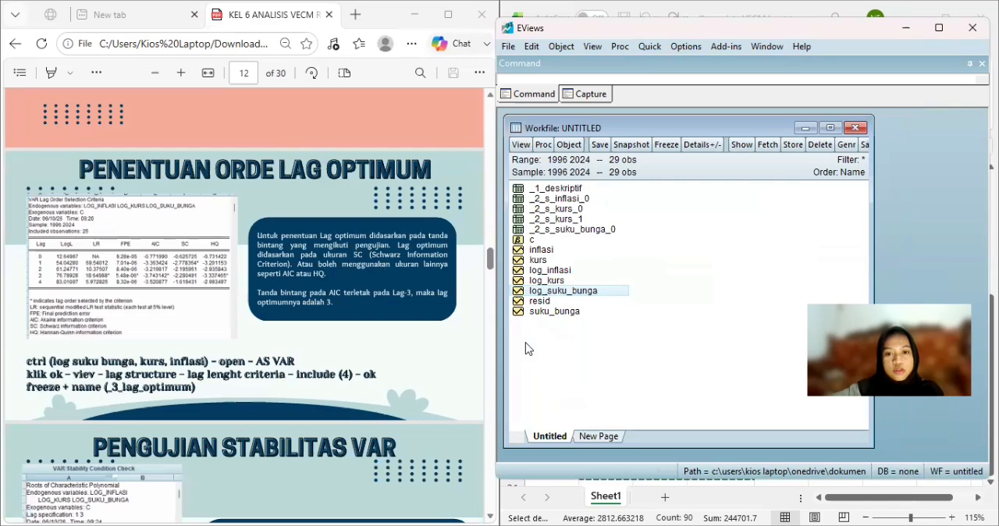
{"action": "left_click", "coordinate": [621, 352]}
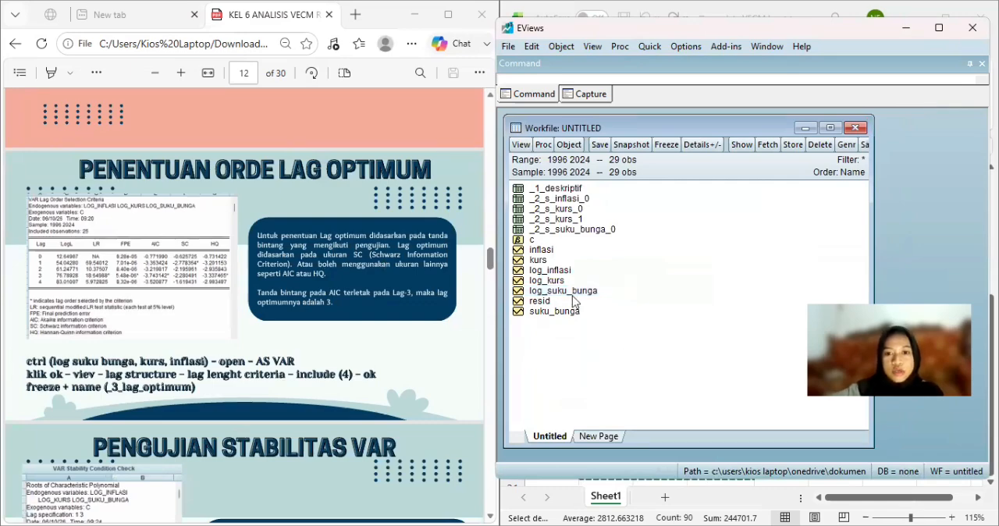
{"action": "left_click", "coordinate": [570, 298]}
{"action": "left_click", "coordinate": [614, 343]}
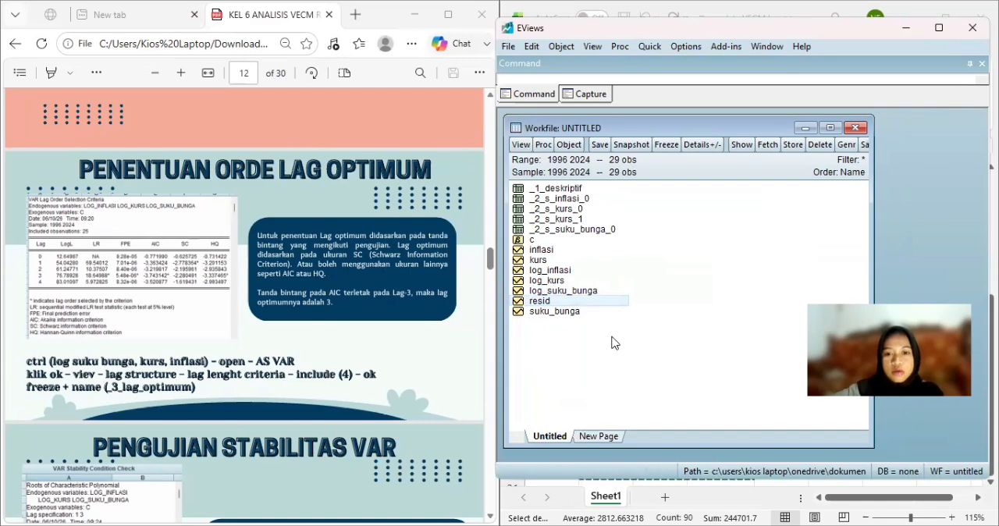
{"action": "left_click", "coordinate": [581, 292]}
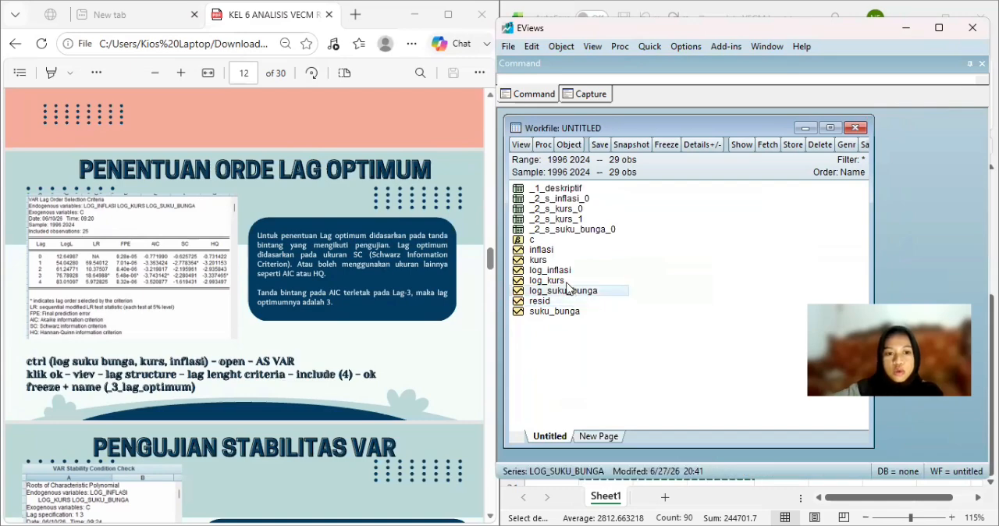
{"action": "left_click", "coordinate": [569, 281], "text": "ctrl"}
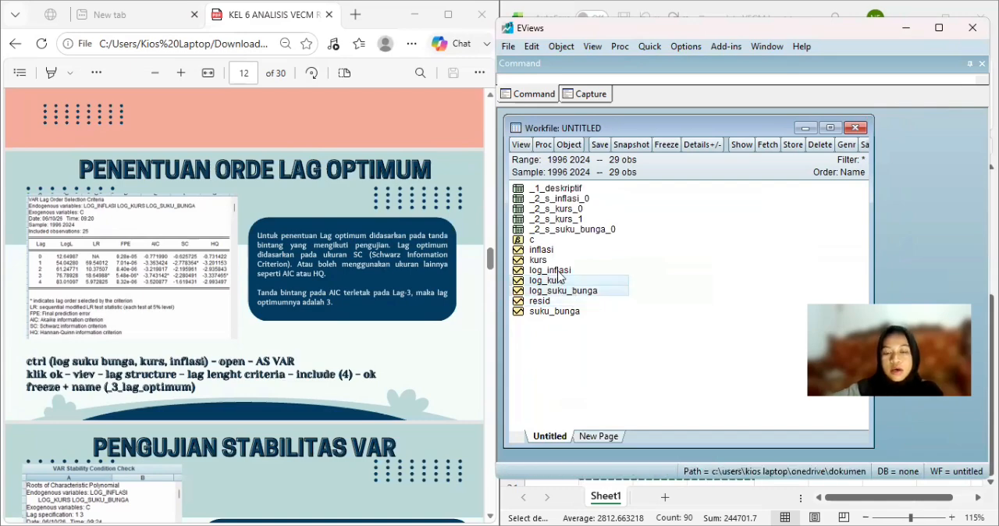
{"action": "left_click", "coordinate": [558, 272], "text": "ctrl"}
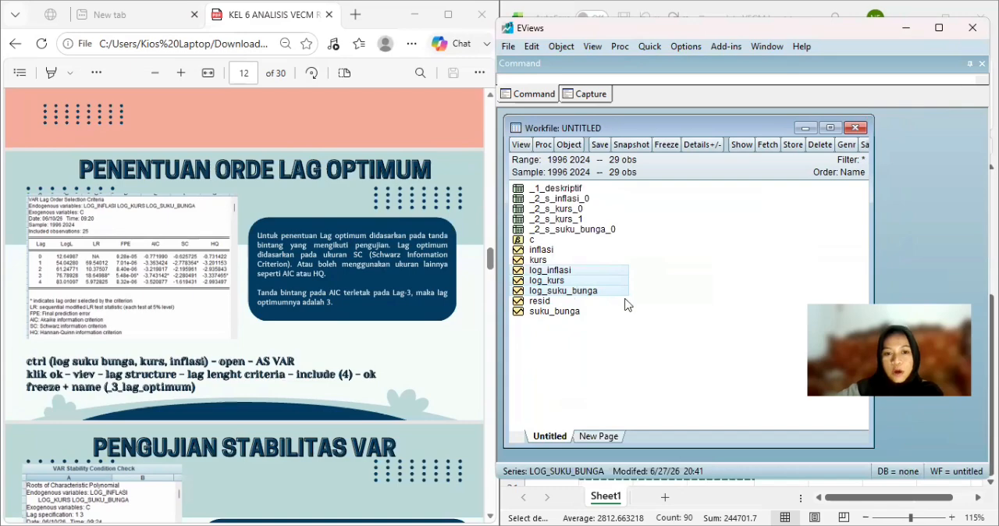
{"action": "right_click", "coordinate": [577, 291]}
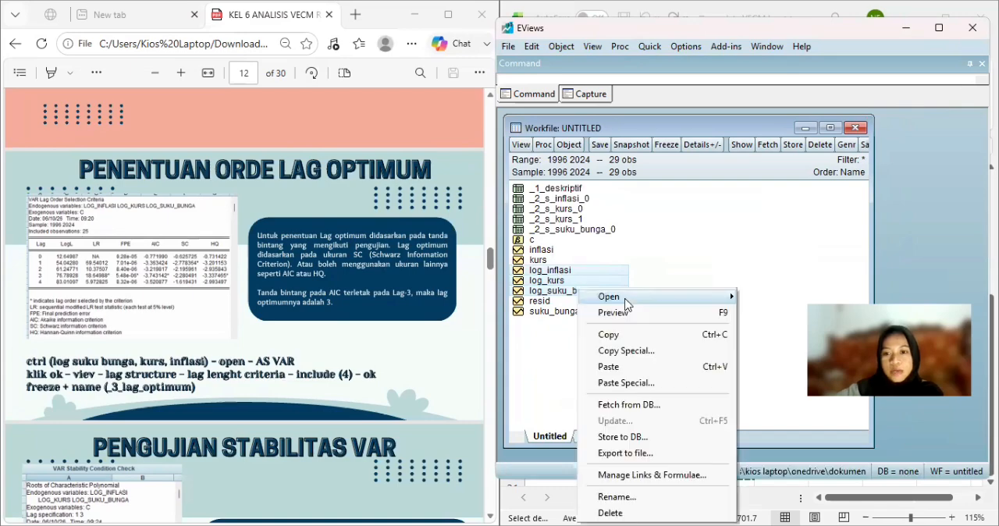
{"action": "left_click", "coordinate": [769, 348]}
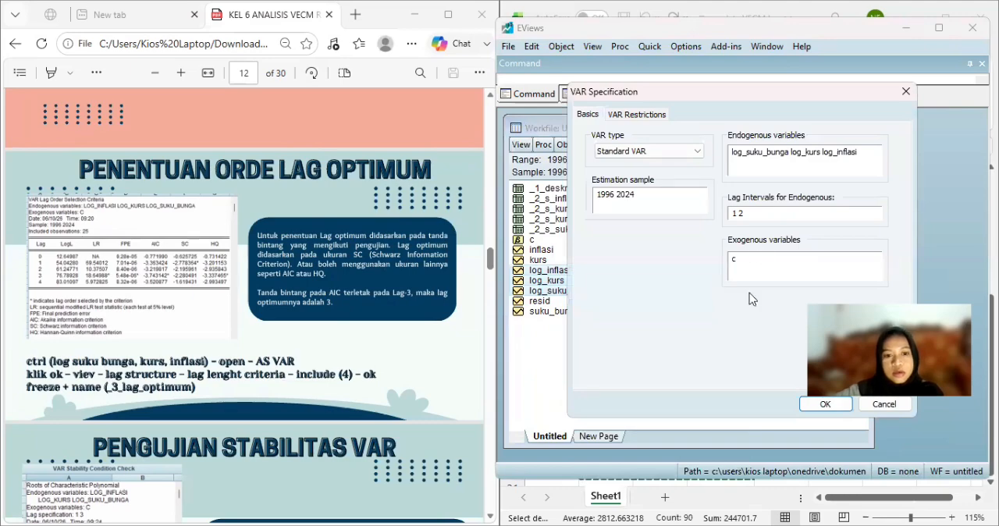
{"action": "left_click", "coordinate": [679, 155]}
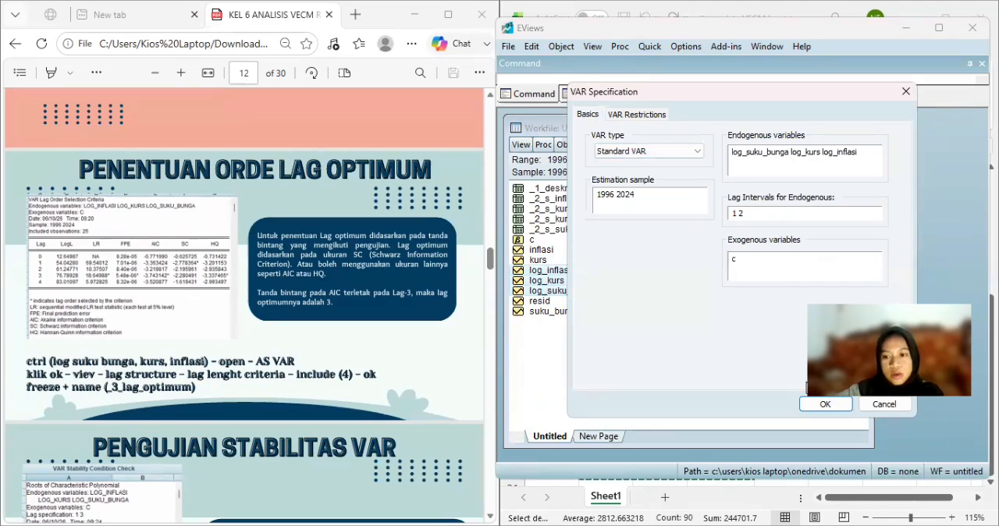
{"action": "left_click", "coordinate": [824, 404]}
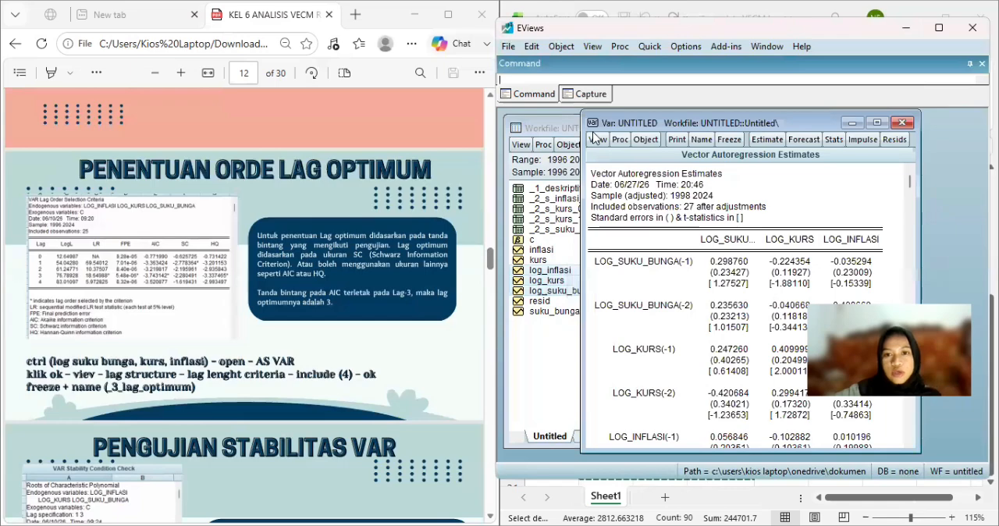
Run the lag length criteria on the estimated VAR with 4 lags to include.
{"action": "left_click", "coordinate": [596, 140]}
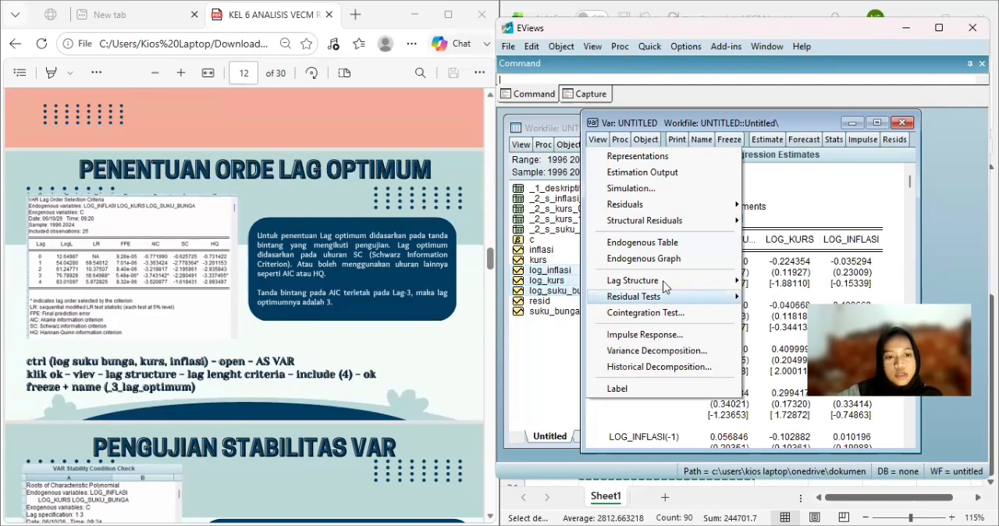
{"action": "mouse_move", "coordinate": [664, 284]}
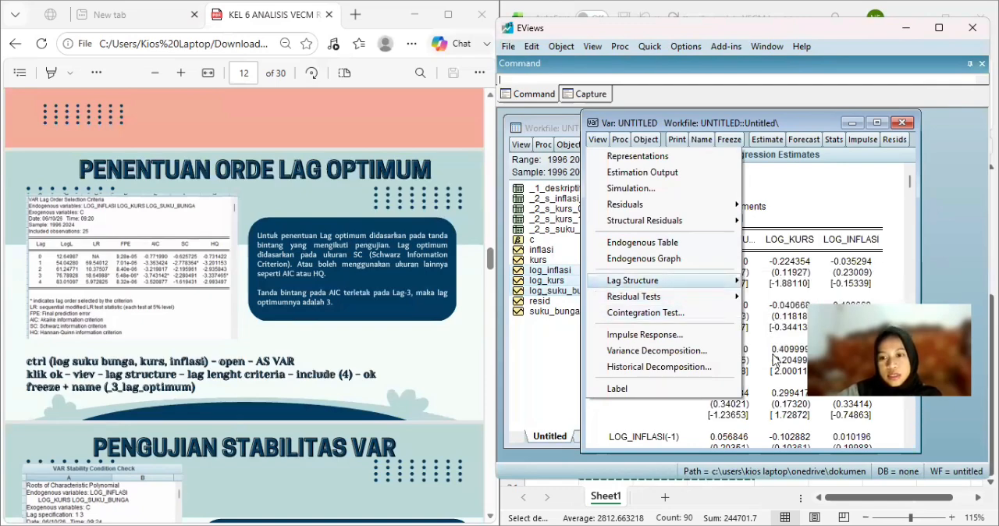
{"action": "mouse_move", "coordinate": [774, 357]}
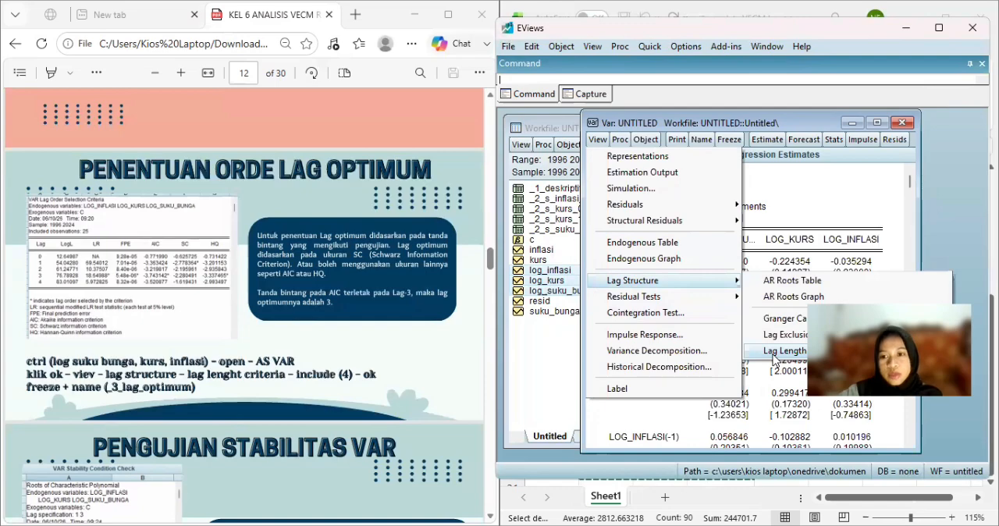
{"action": "left_click", "coordinate": [774, 358]}
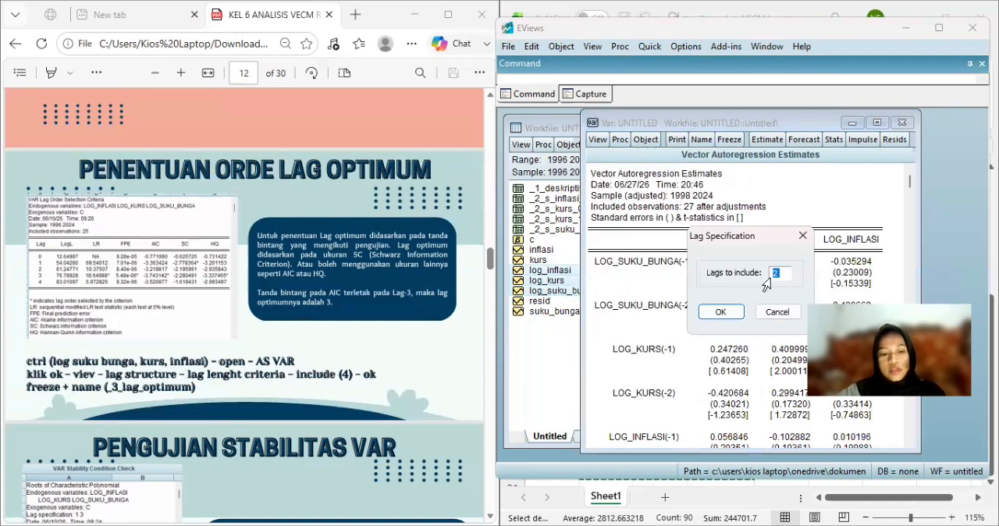
{"action": "type", "text": "4"}
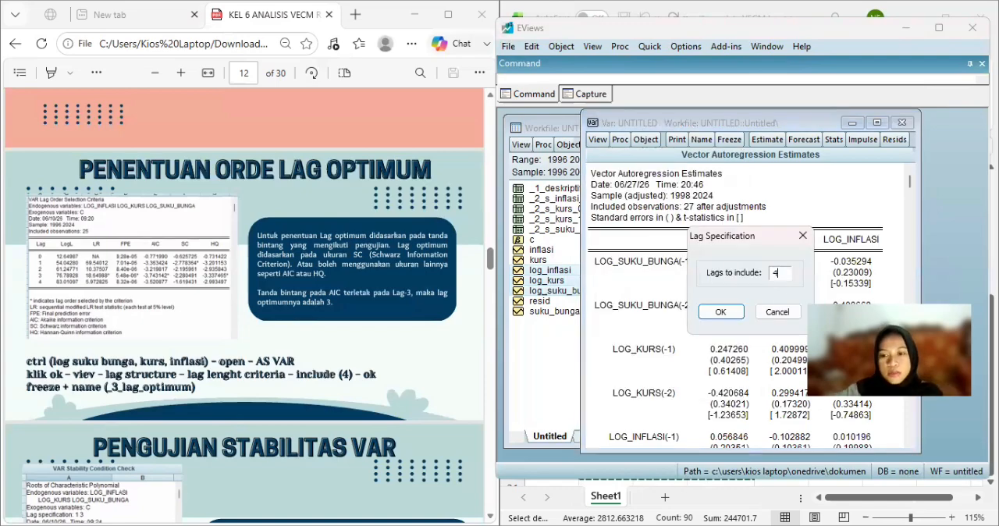
{"action": "left_click", "coordinate": [720, 319]}
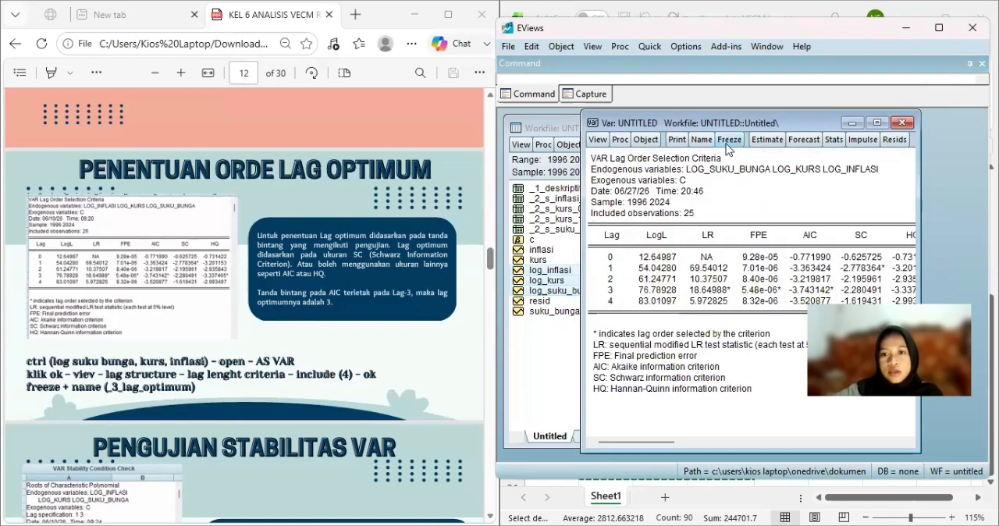
Freeze the lag order selection output into a table named _3_lag_optimum and close the table.
{"action": "left_click", "coordinate": [727, 141]}
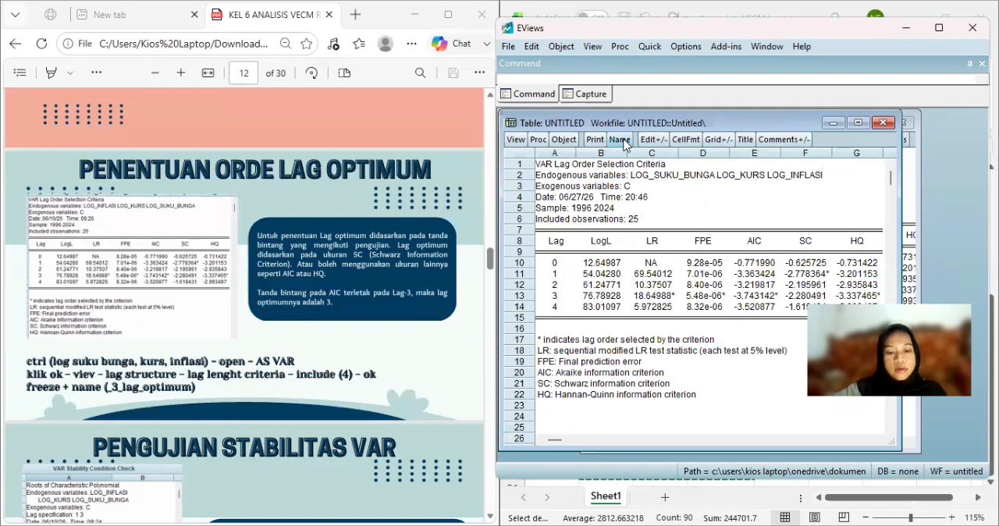
{"action": "left_click", "coordinate": [620, 139]}
{"action": "type", "text": "_"}
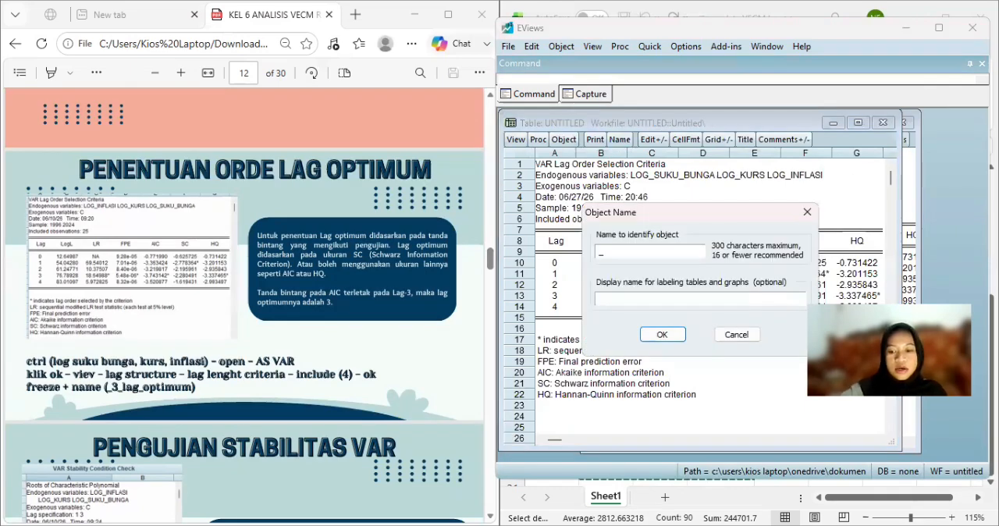
{"action": "type", "text": "3_"}
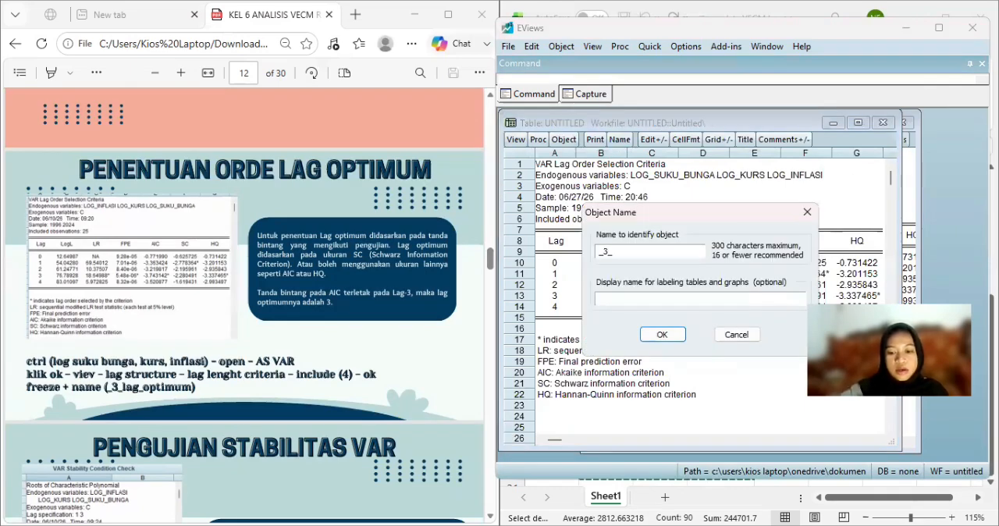
{"action": "type", "text": "lag_op"}
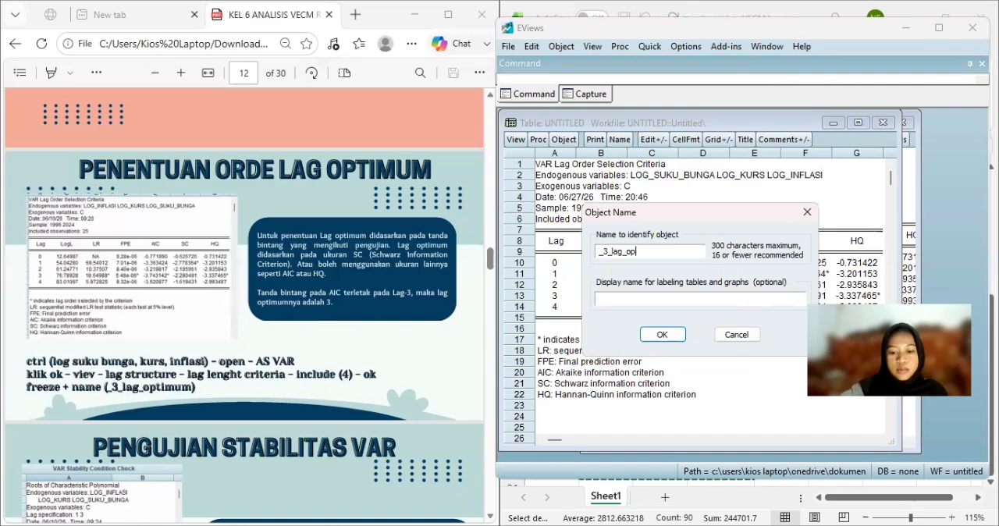
{"action": "type", "text": "timum"}
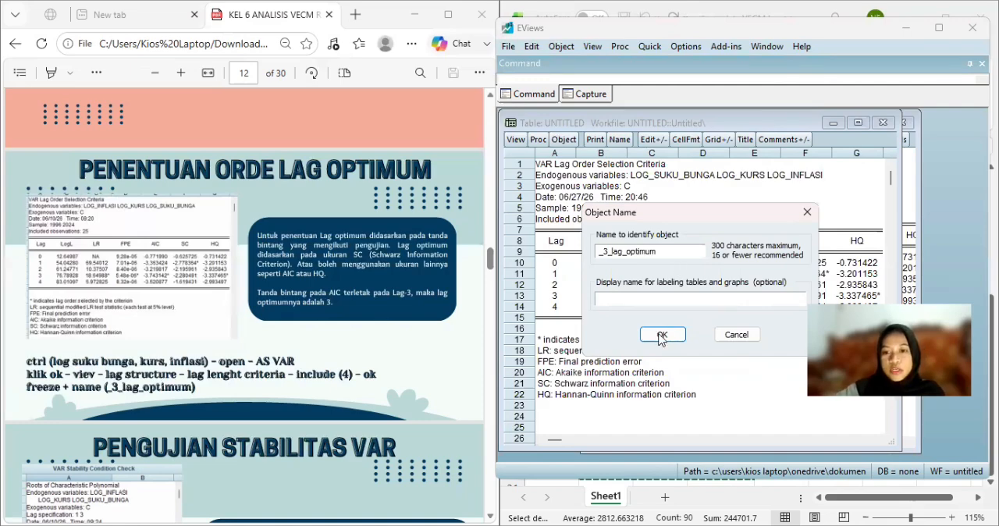
{"action": "left_click", "coordinate": [661, 335]}
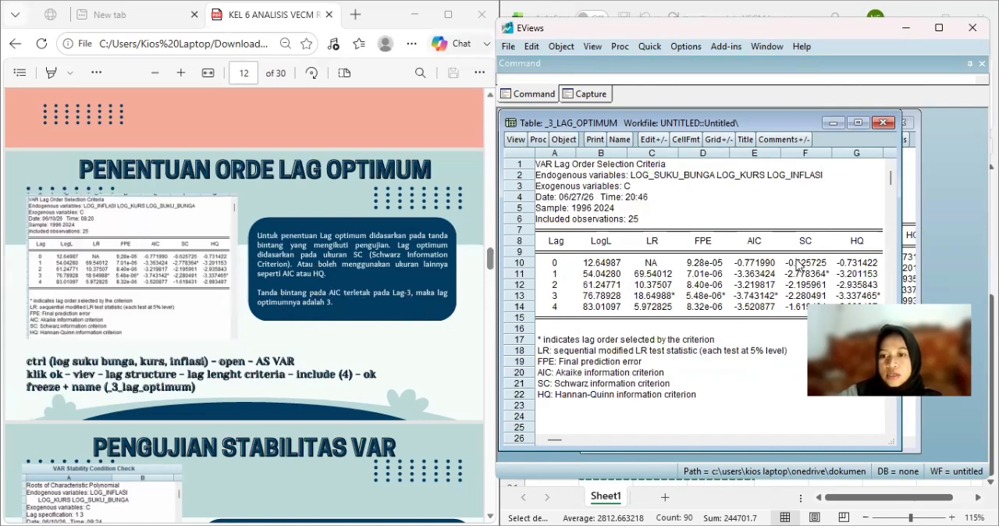
{"action": "left_click", "coordinate": [772, 296]}
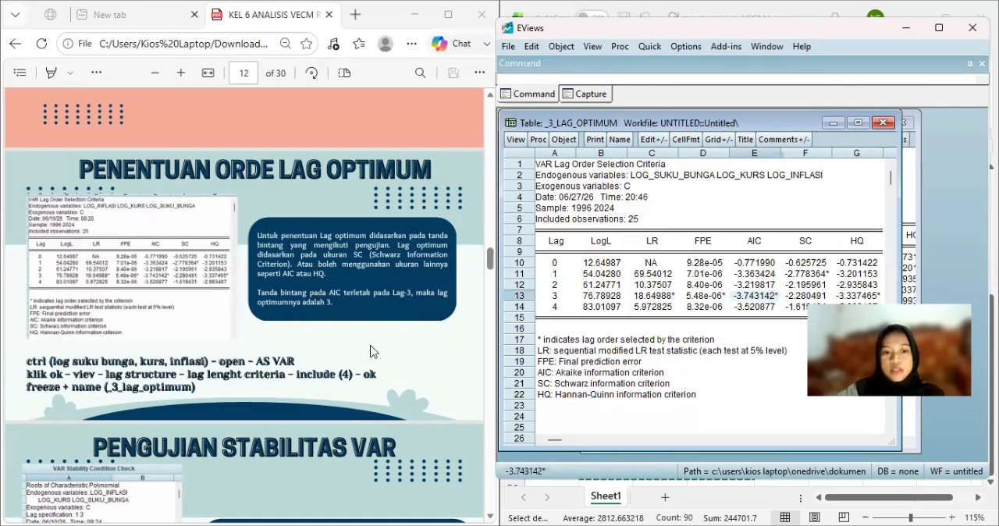
{"action": "scroll", "coordinate": [371, 351], "scroll_direction": "down", "scroll_amount": 3}
{"action": "scroll", "coordinate": [371, 352], "scroll_direction": "down", "scroll_amount": 2}
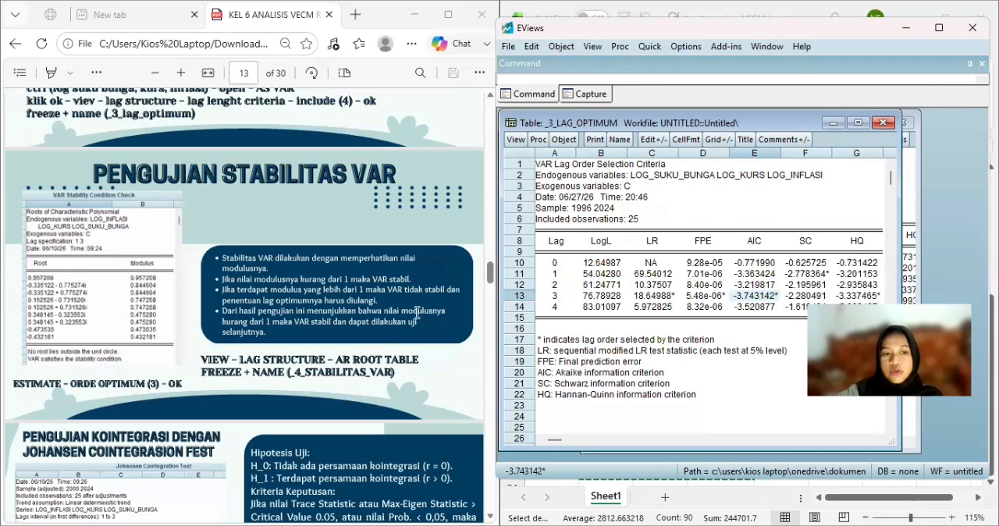
{"action": "left_click", "coordinate": [883, 125]}
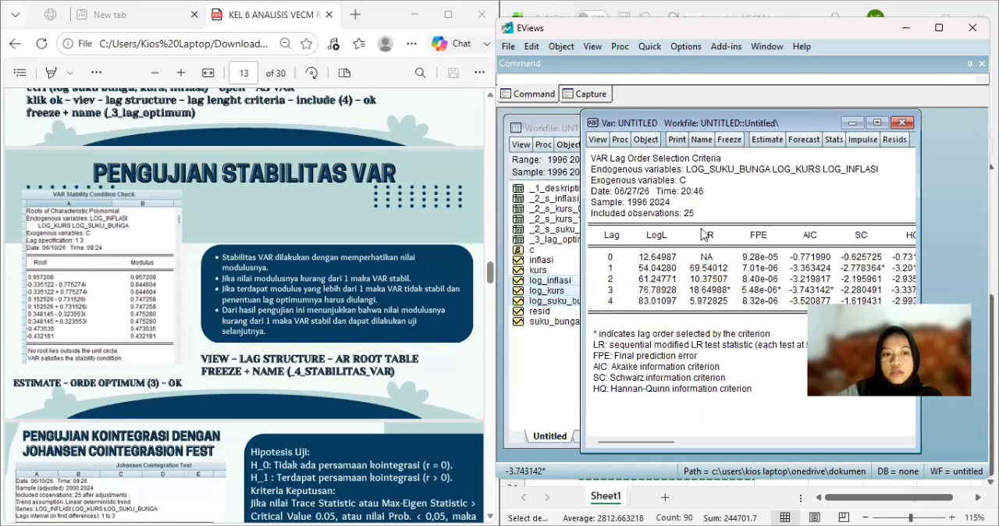
Re-estimate the Standard VAR with lag intervals for endogenous set to 1 3.
{"action": "left_click", "coordinate": [770, 150]}
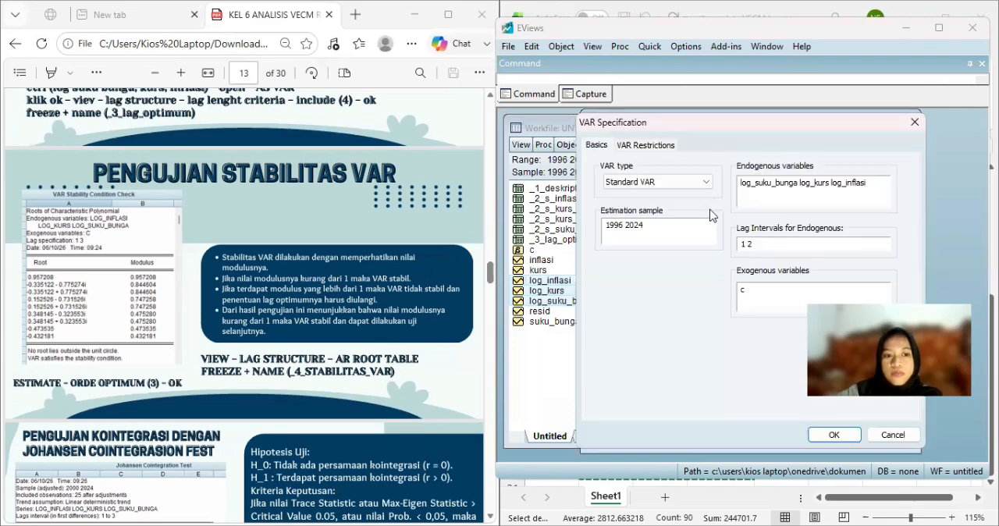
{"action": "left_click", "coordinate": [649, 146]}
{"action": "left_click", "coordinate": [613, 147]}
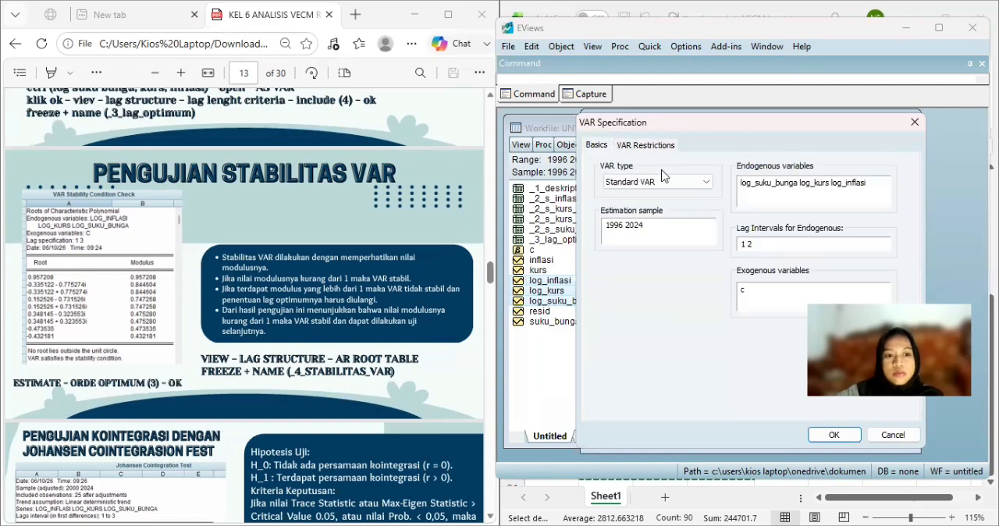
{"action": "left_click", "coordinate": [766, 249]}
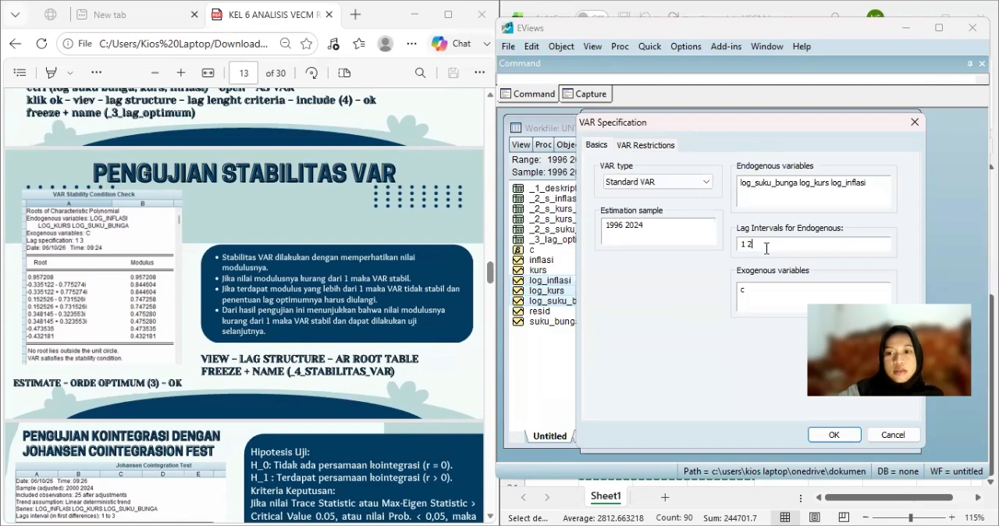
{"action": "key", "text": "BackSpace"}
{"action": "type", "text": "3"}
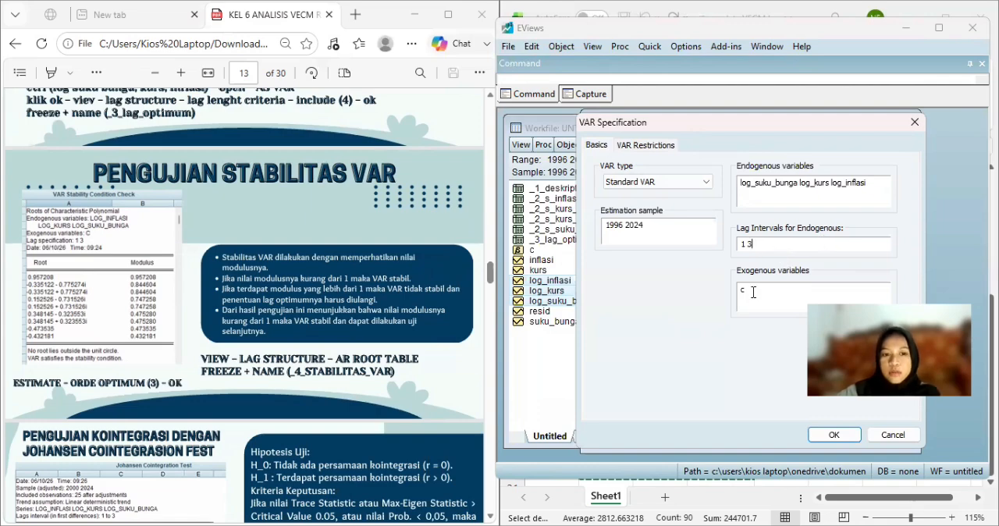
{"action": "left_click", "coordinate": [833, 434]}
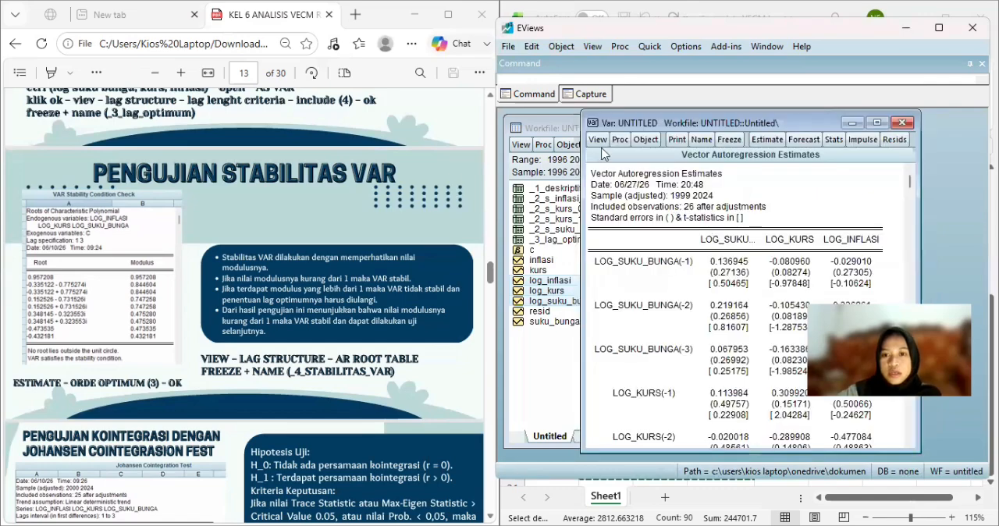
Run the stability condition check on the VAR as an AR roots table.
{"action": "left_click", "coordinate": [598, 141]}
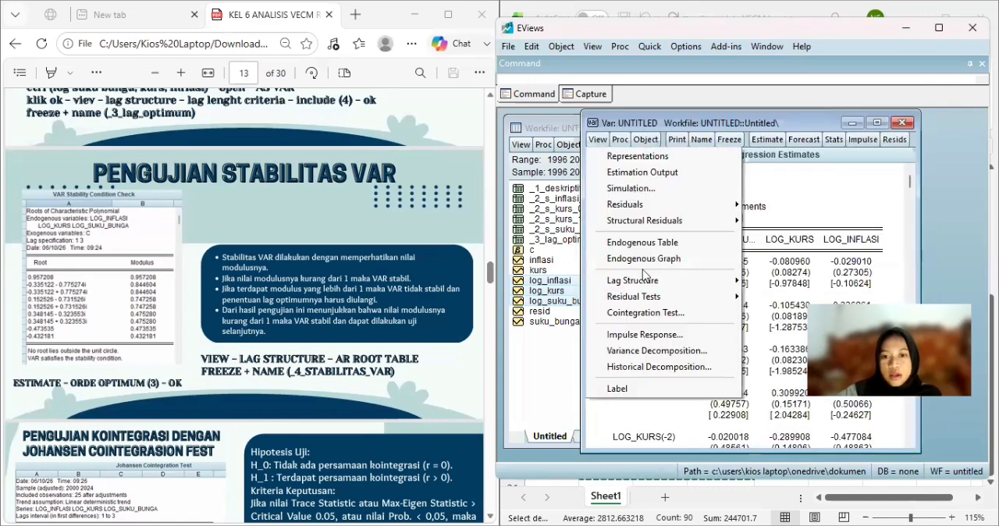
{"action": "mouse_move", "coordinate": [646, 282]}
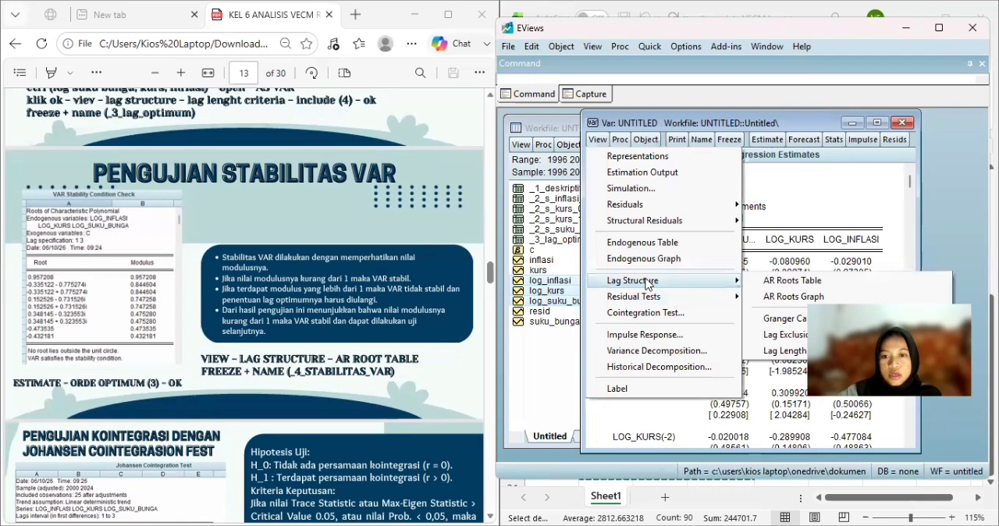
{"action": "left_click", "coordinate": [765, 281]}
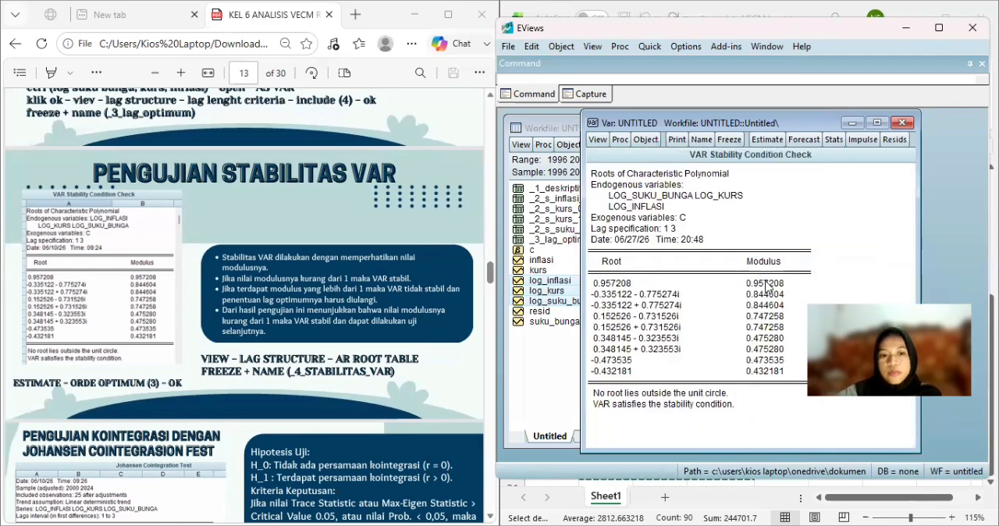
Freeze the VAR stability check output into a table named _4_stabilitas_var and close the table.
{"action": "left_click", "coordinate": [729, 146]}
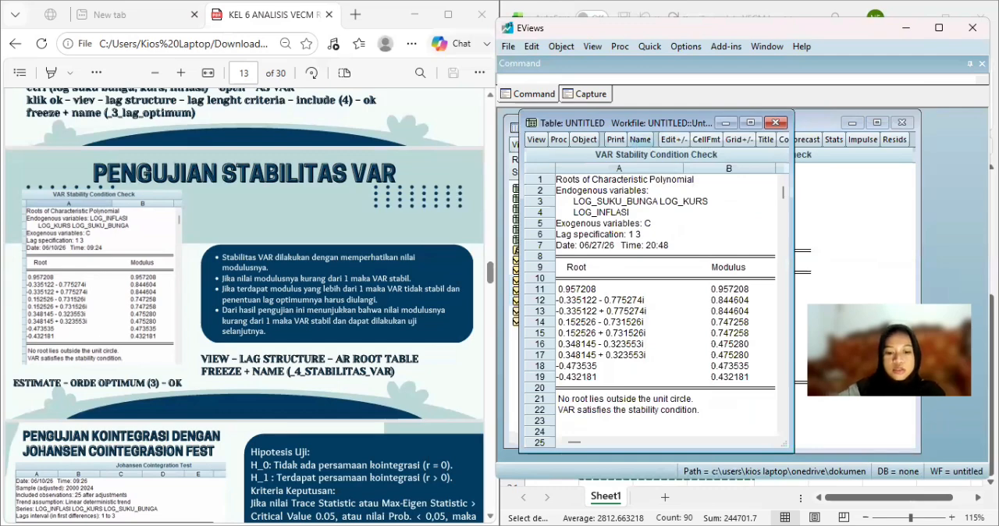
{"action": "left_click", "coordinate": [638, 140]}
{"action": "type", "text": "_4"}
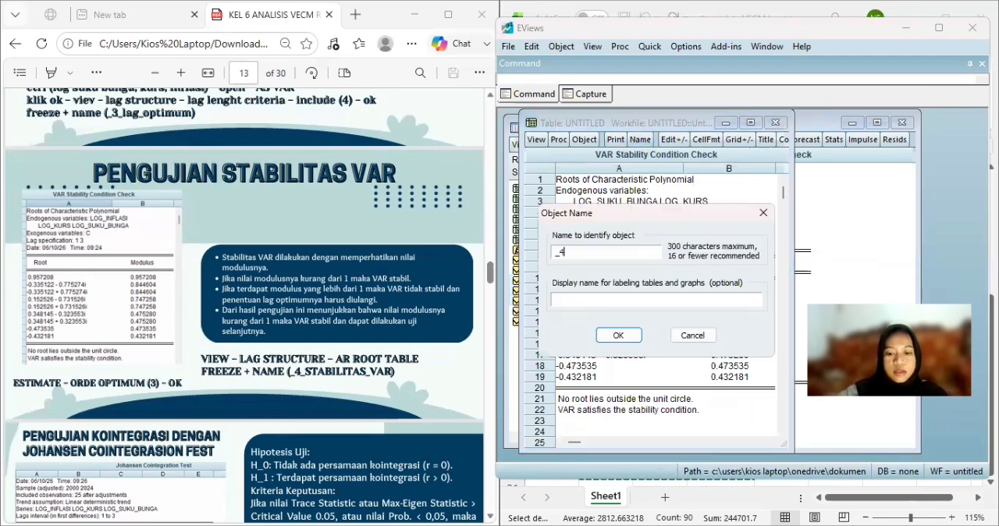
{"action": "type", "text": "_s"}
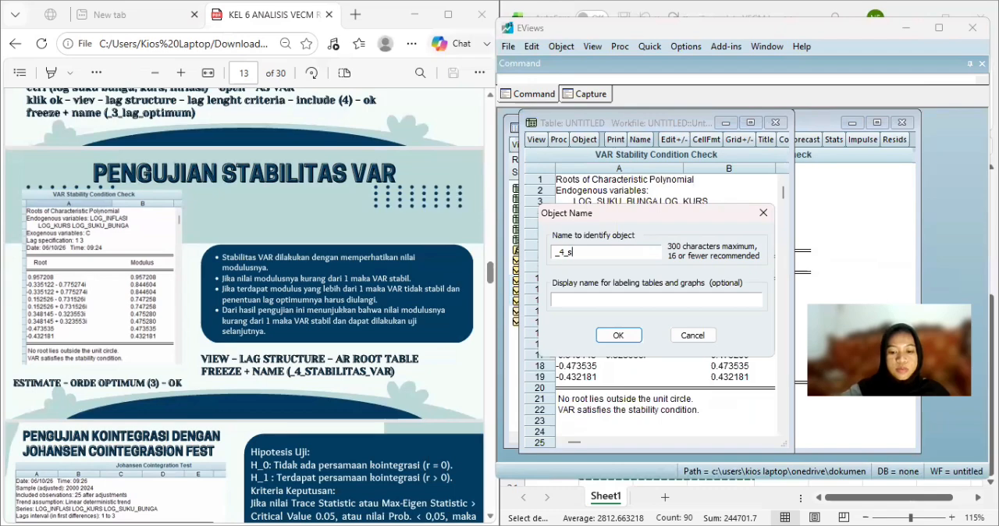
{"action": "type", "text": "tabil"}
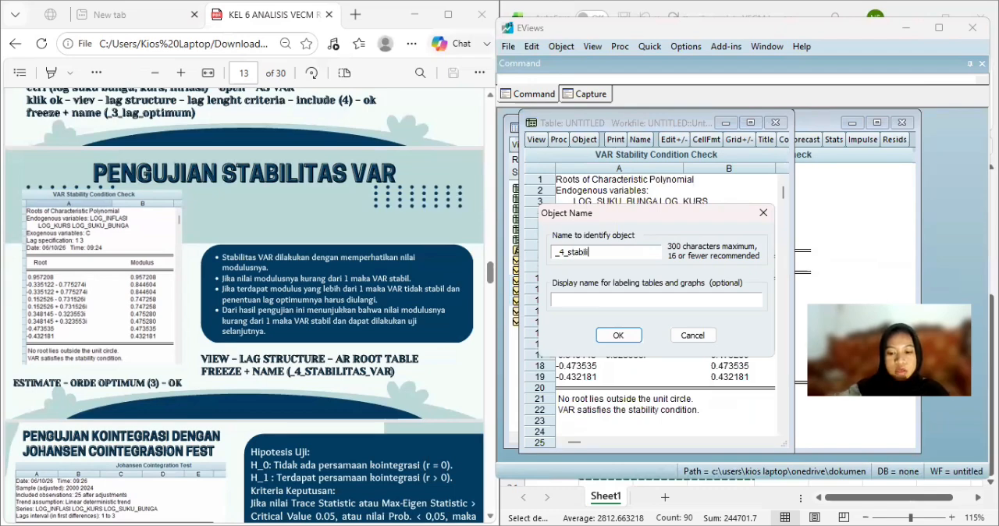
{"action": "type", "text": "itas_var"}
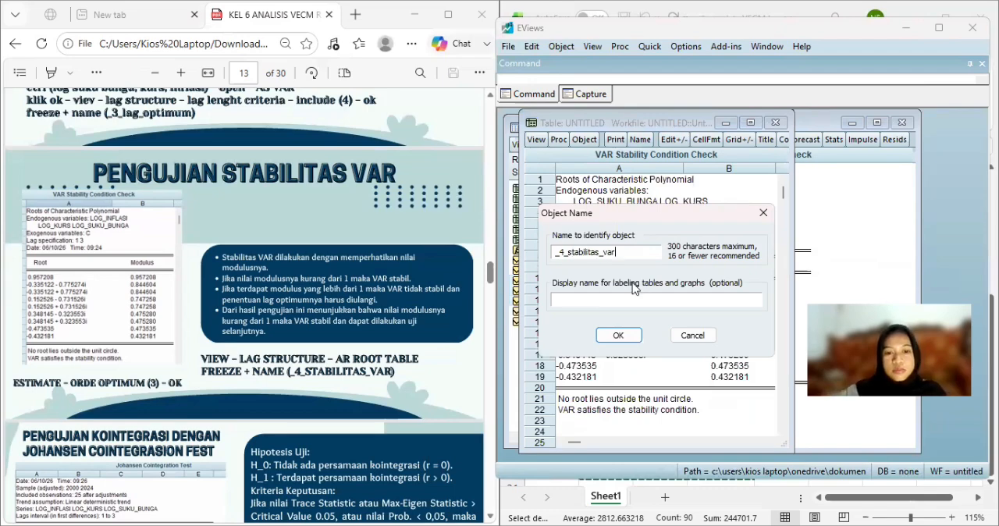
{"action": "left_click", "coordinate": [618, 339]}
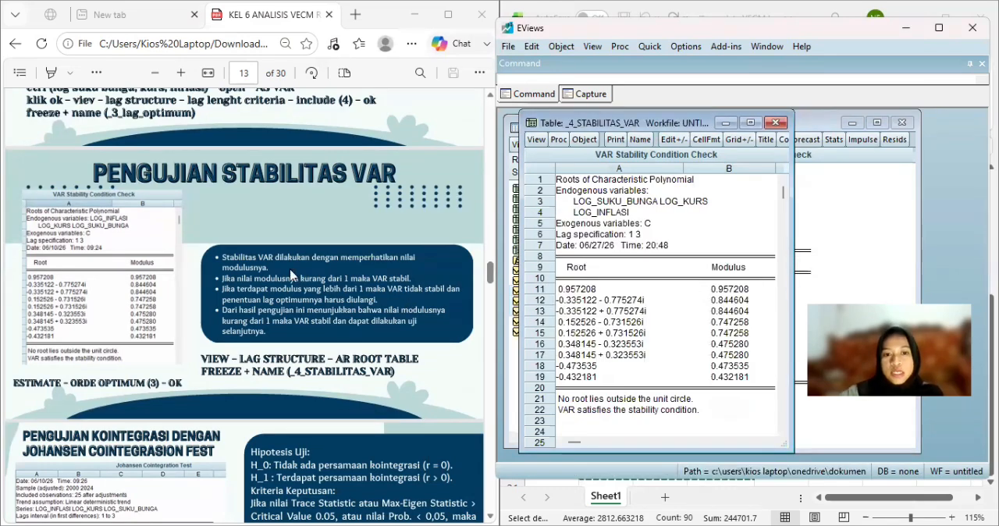
{"action": "left_click", "coordinate": [737, 273]}
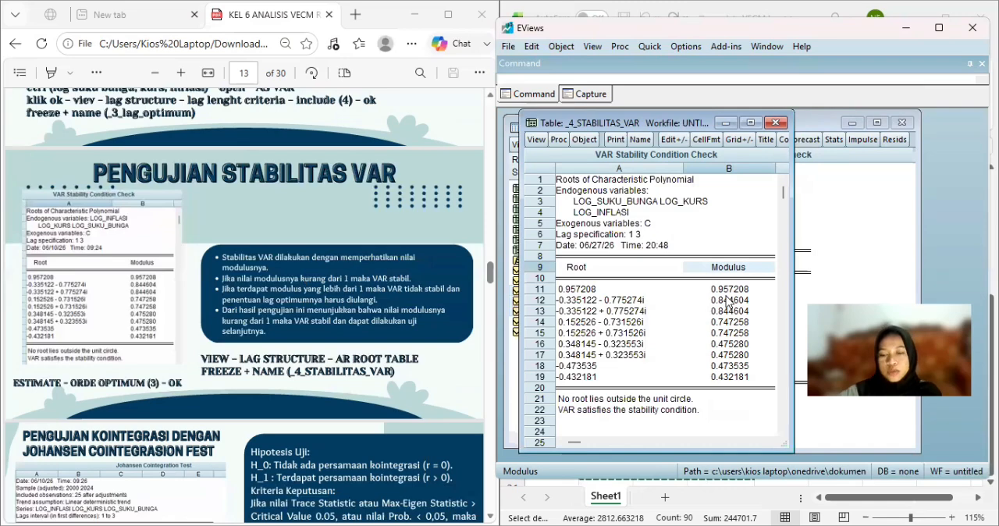
{"action": "left_click", "coordinate": [775, 123]}
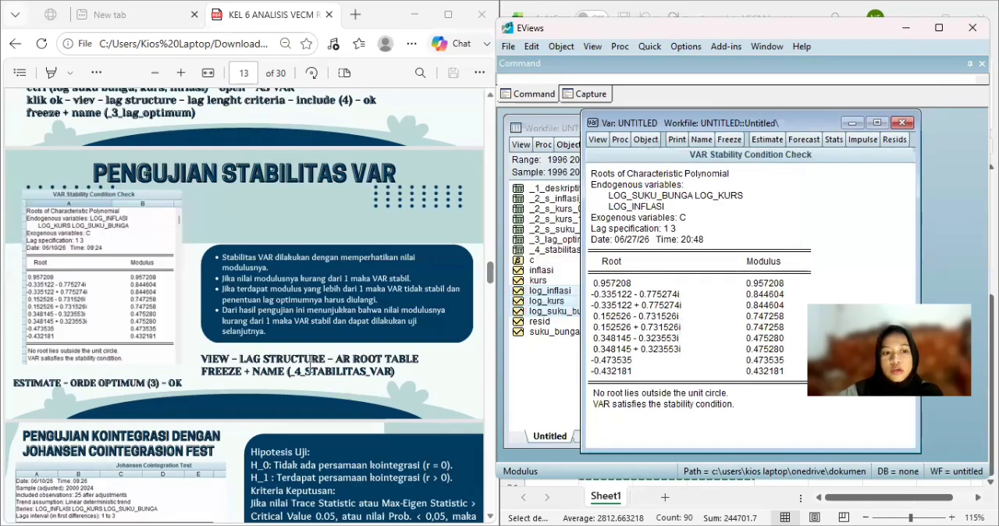
Run the Johansen cointegration test on the VAR with intercept (no trend) in CE and test VAR and lag intervals 1 3.
{"action": "scroll", "coordinate": [310, 364], "scroll_direction": "down", "scroll_amount": 2}
{"action": "scroll", "coordinate": [311, 366], "scroll_direction": "down", "scroll_amount": 2}
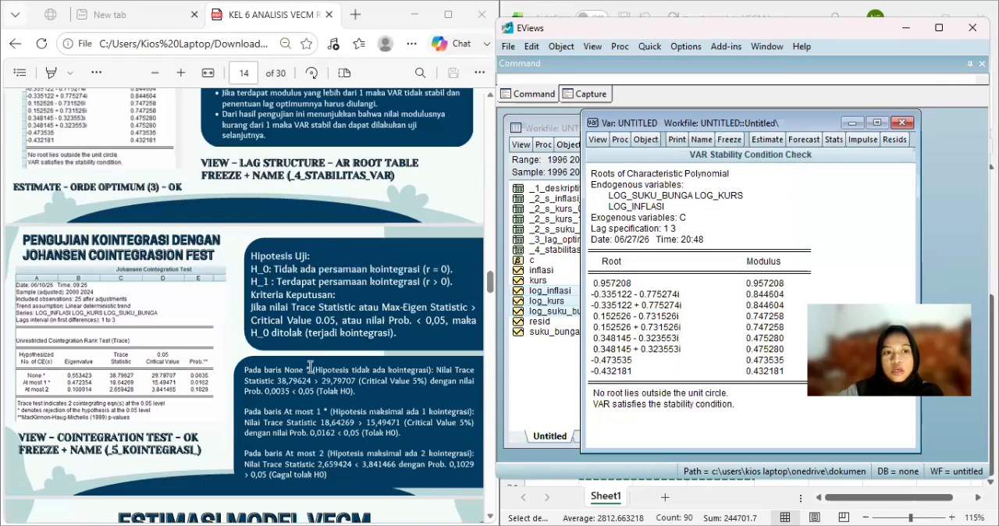
{"action": "scroll", "coordinate": [311, 367], "scroll_direction": "down", "scroll_amount": 2}
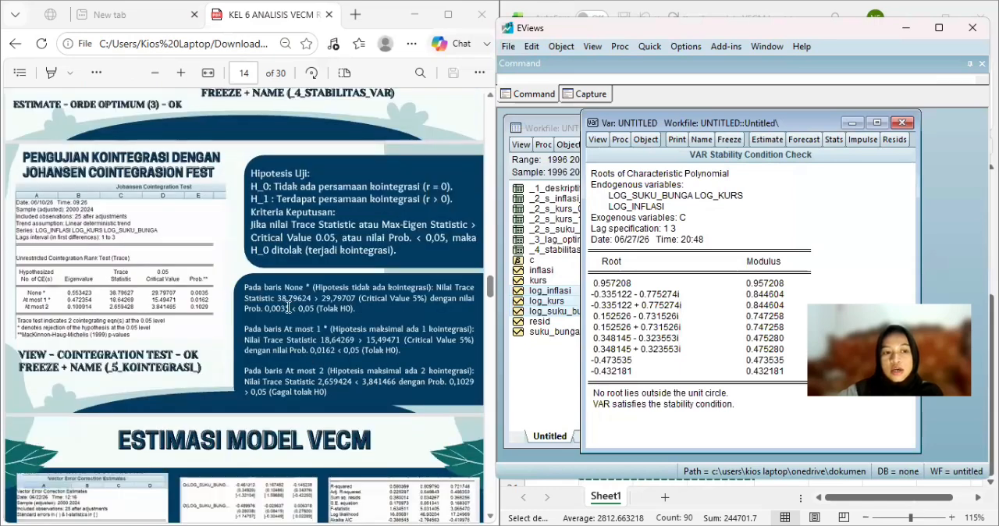
{"action": "left_click", "coordinate": [598, 140]}
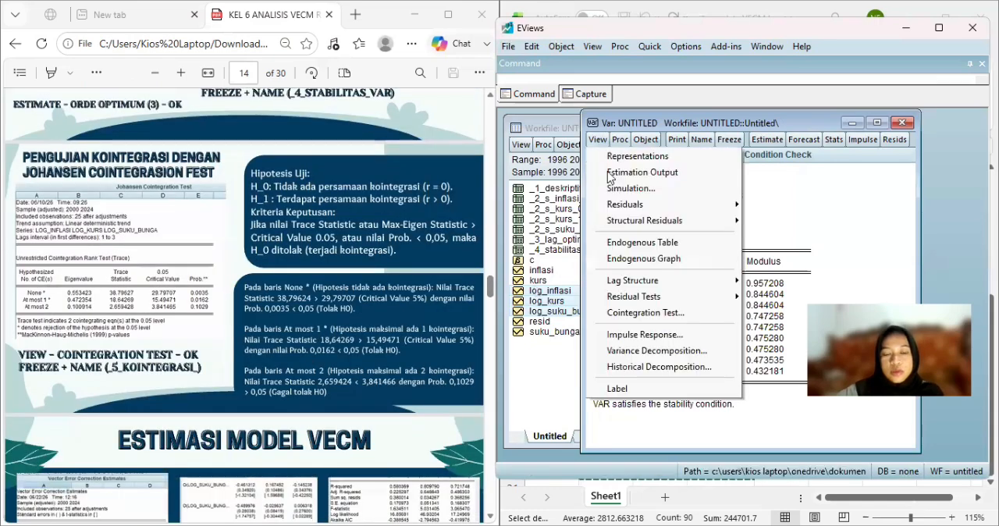
{"action": "left_click", "coordinate": [651, 312]}
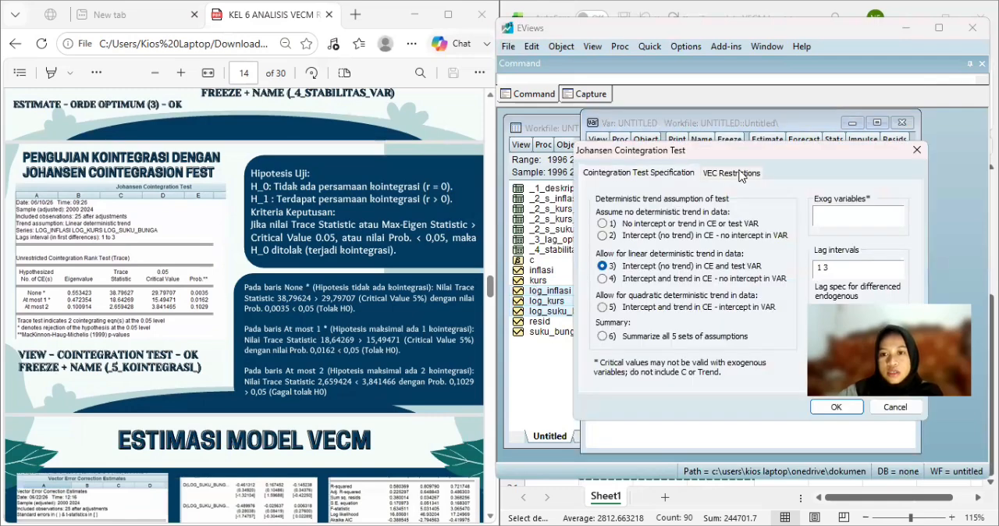
{"action": "left_click", "coordinate": [740, 172]}
{"action": "left_click", "coordinate": [669, 173]}
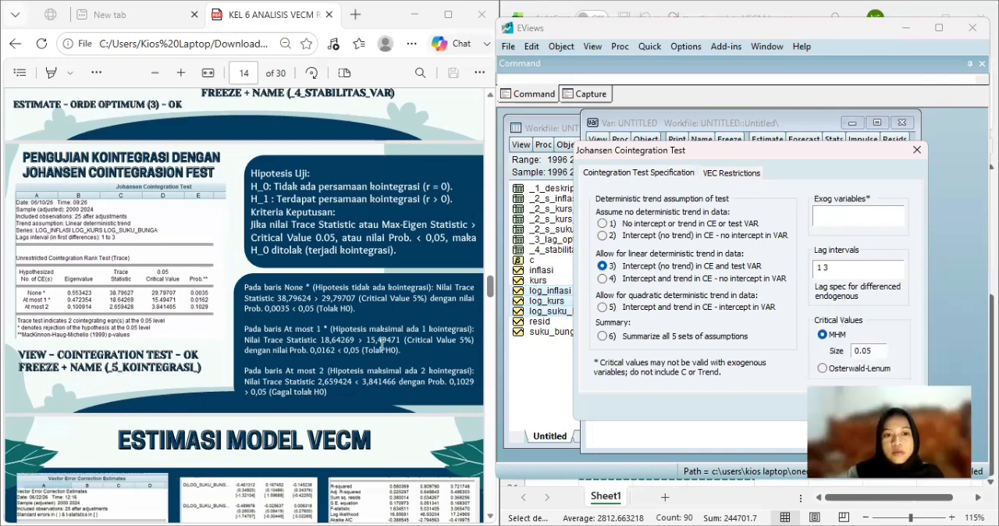
{"action": "key", "text": "Return"}
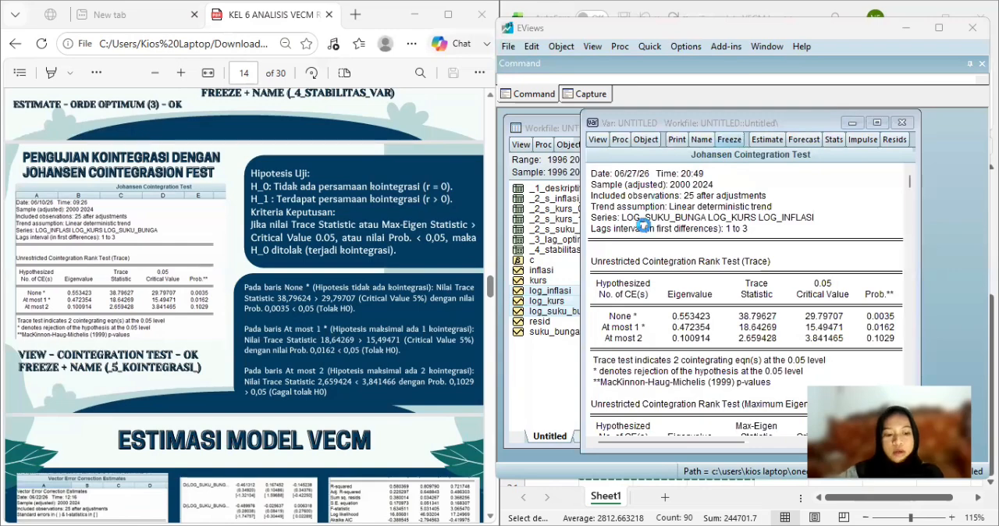
Freeze the Johansen cointegration test output into a table named _5_kointegrasi.
{"action": "type", "text": "_"}
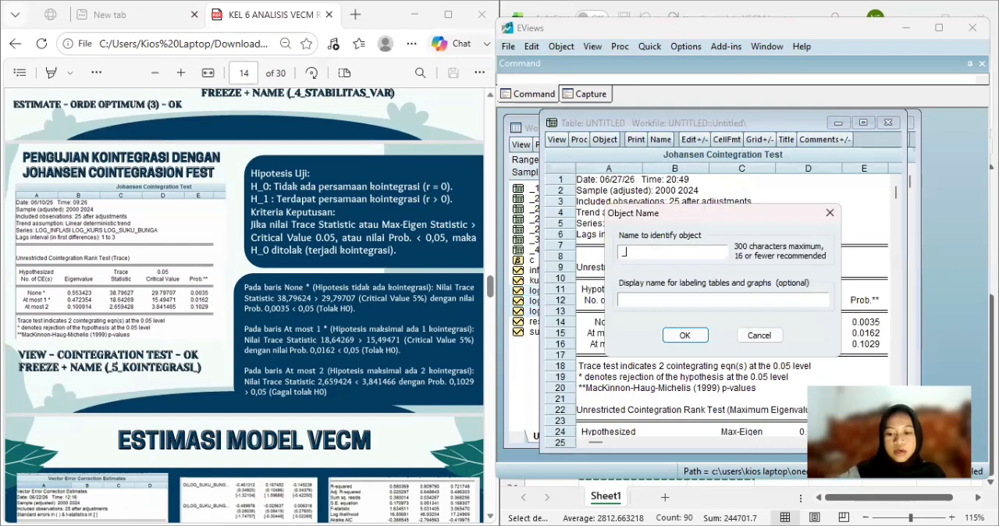
{"action": "type", "text": "5_koin"}
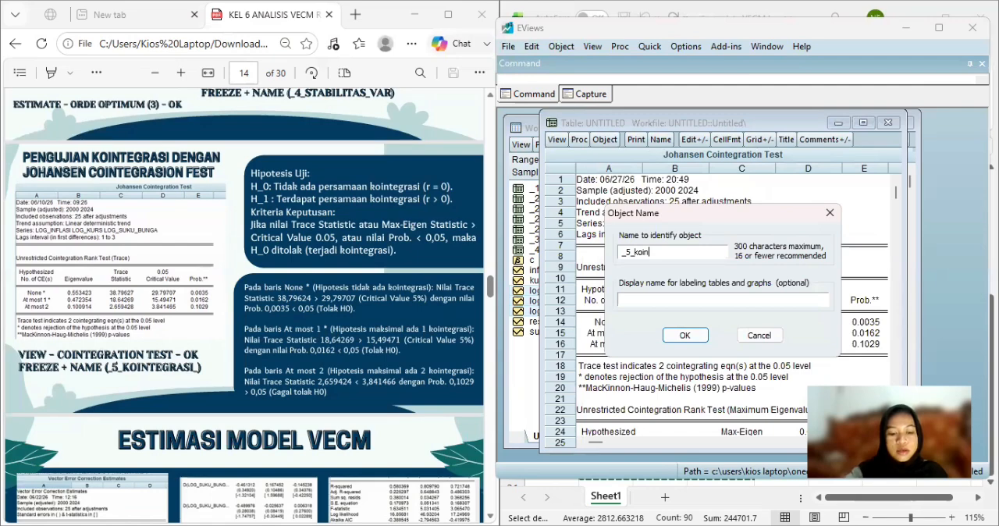
{"action": "type", "text": "tegrasi"}
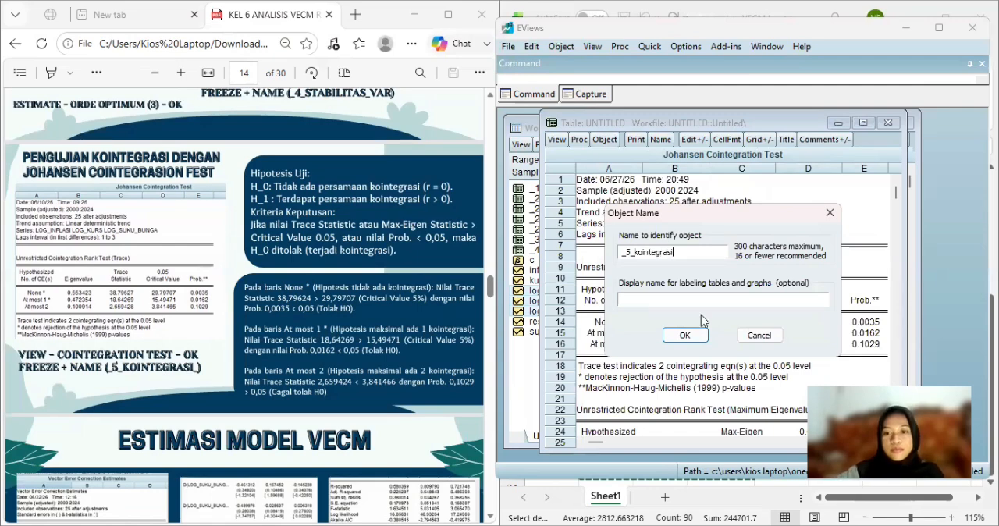
{"action": "left_click", "coordinate": [699, 339]}
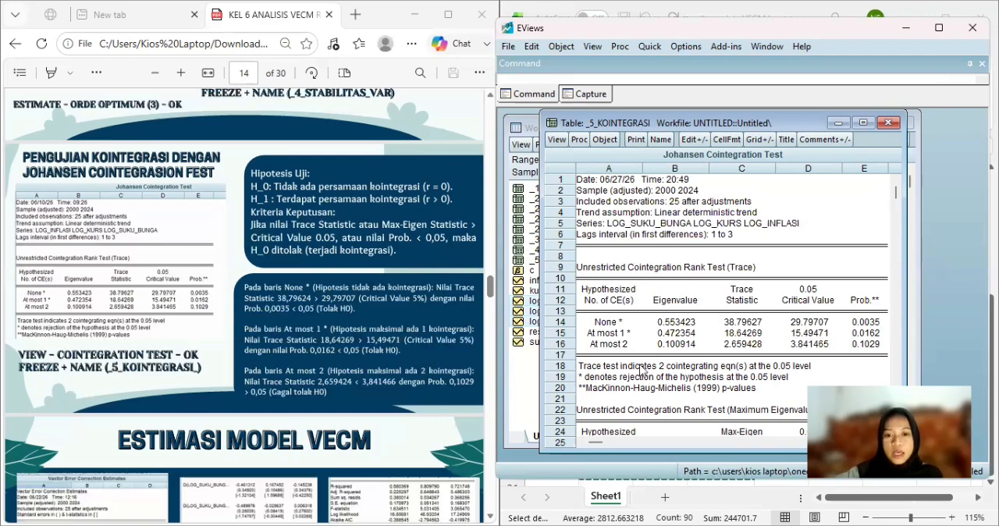
Check the trace test conclusion in the _5_kointegrasi table and close the table.
{"action": "scroll", "coordinate": [398, 336], "scroll_direction": "down", "scroll_amount": 1}
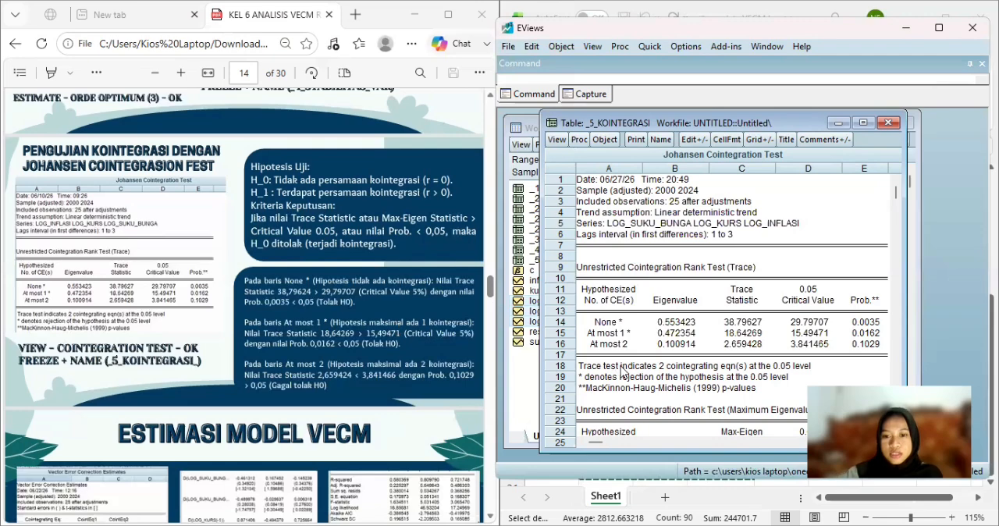
{"action": "left_click", "coordinate": [654, 370]}
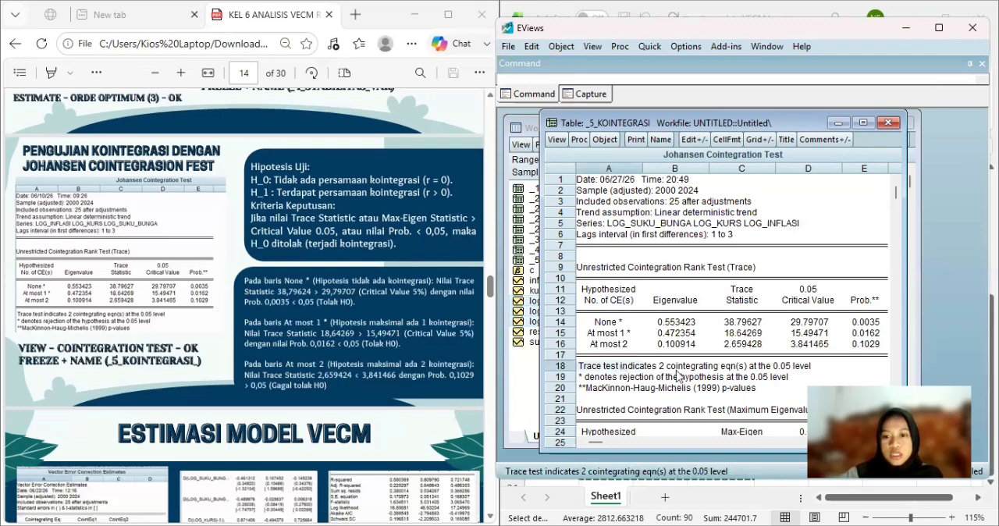
{"action": "left_click", "coordinate": [671, 368]}
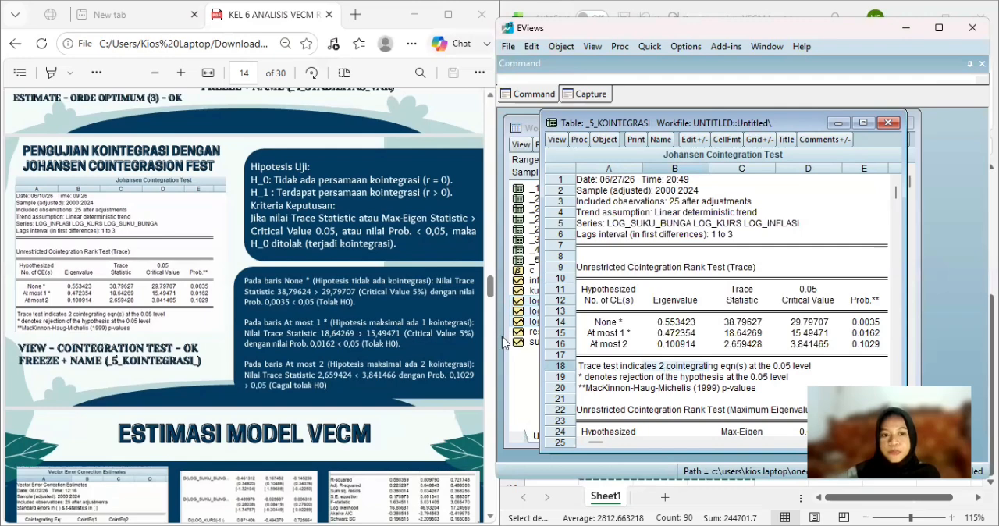
{"action": "left_click", "coordinate": [887, 123]}
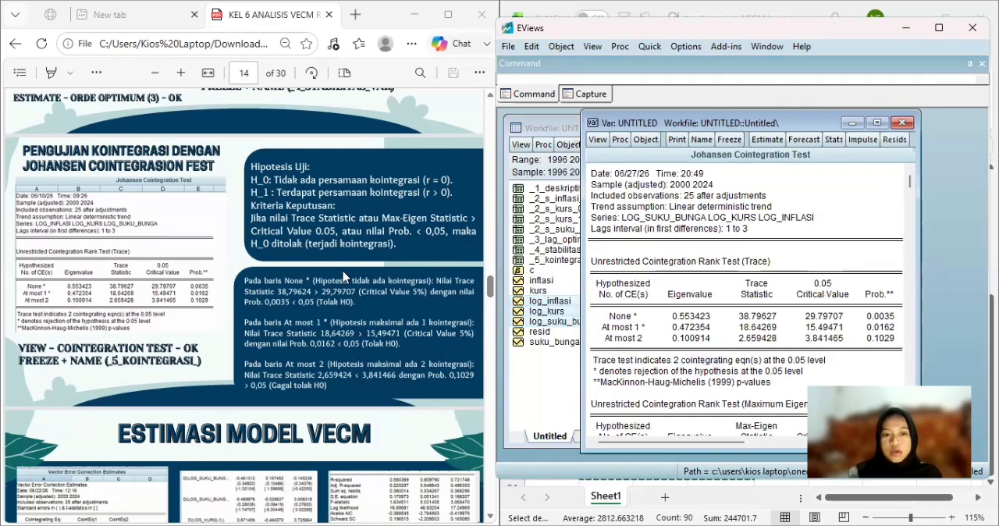
Re-estimate the VAR as a Vector Error Correction model with 2 cointegrating relations, keeping lag intervals 1 3 and intercept (no trend) in CE and VAR.
{"action": "scroll", "coordinate": [344, 277], "scroll_direction": "down", "scroll_amount": 3}
{"action": "scroll", "coordinate": [343, 277], "scroll_direction": "down", "scroll_amount": 3}
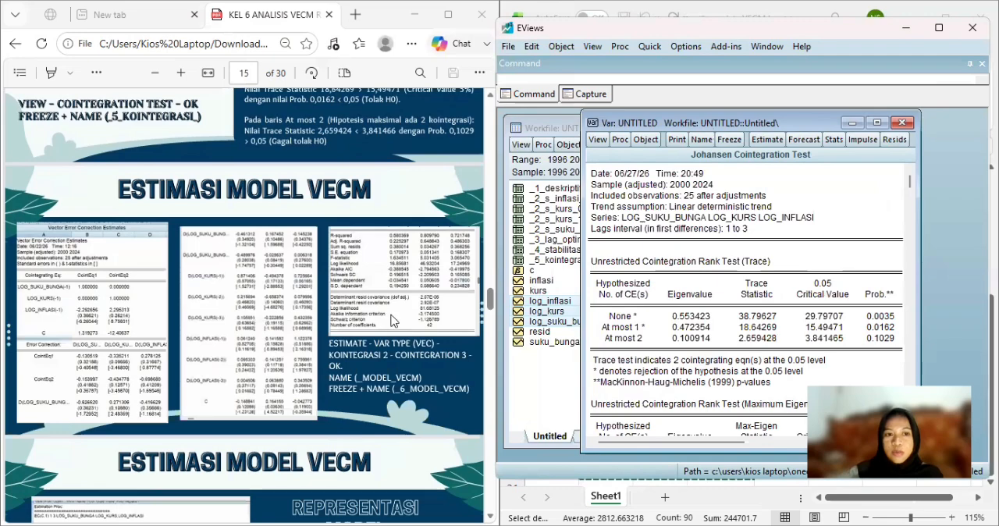
{"action": "left_click", "coordinate": [768, 138]}
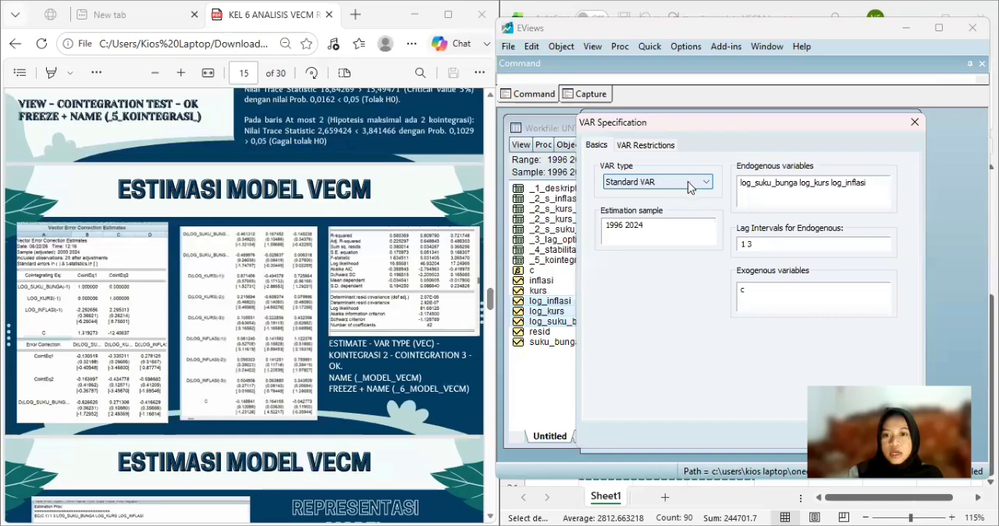
{"action": "left_click", "coordinate": [673, 182]}
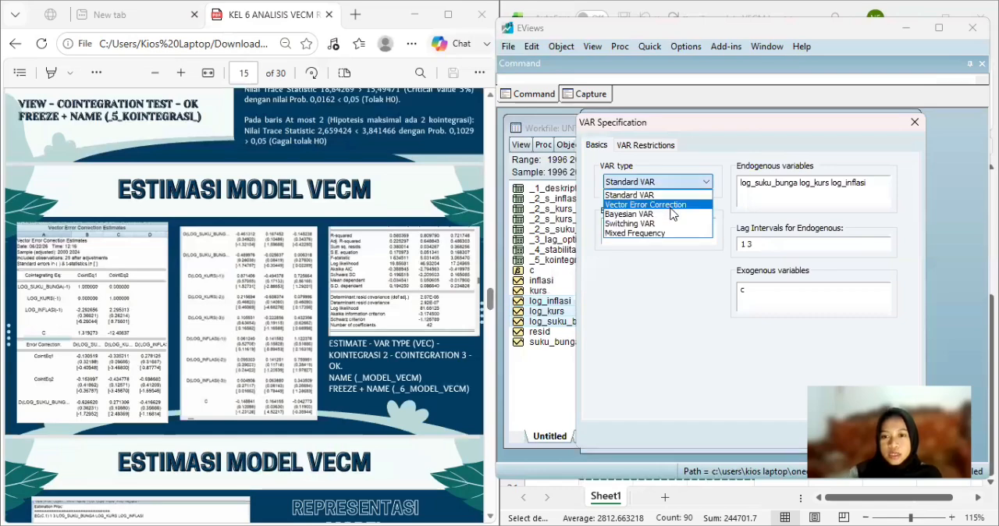
{"action": "left_click", "coordinate": [642, 155]}
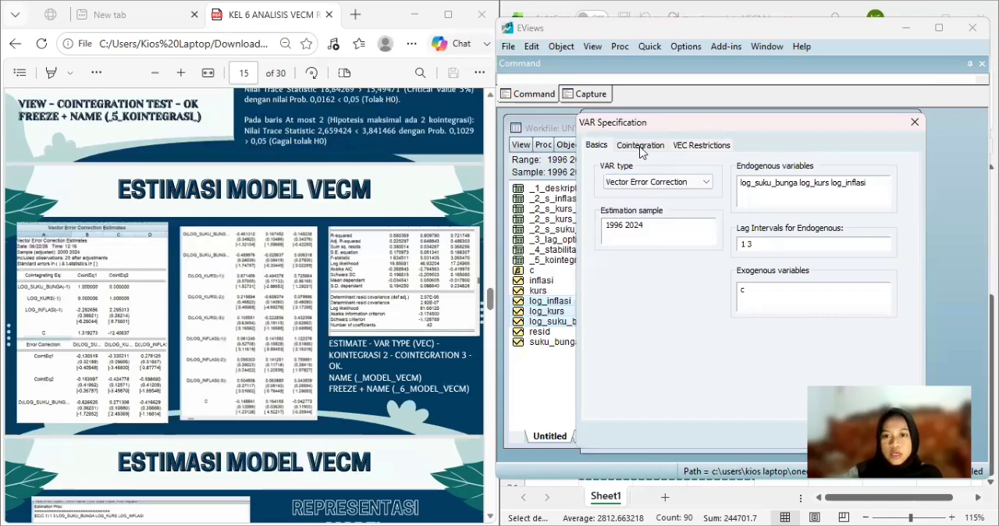
{"action": "left_click", "coordinate": [741, 174]}
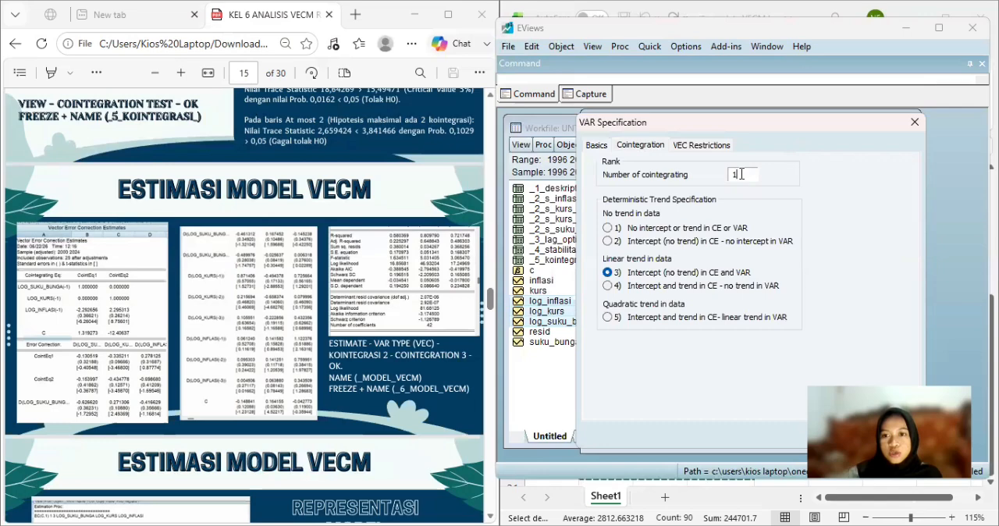
{"action": "key", "text": "BackSpace"}
{"action": "type", "text": "2"}
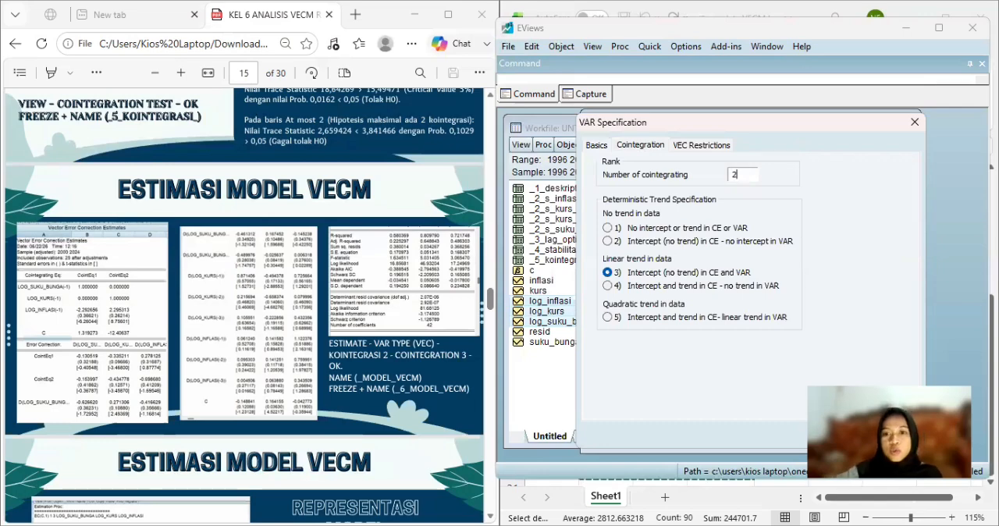
{"action": "left_click", "coordinate": [597, 146]}
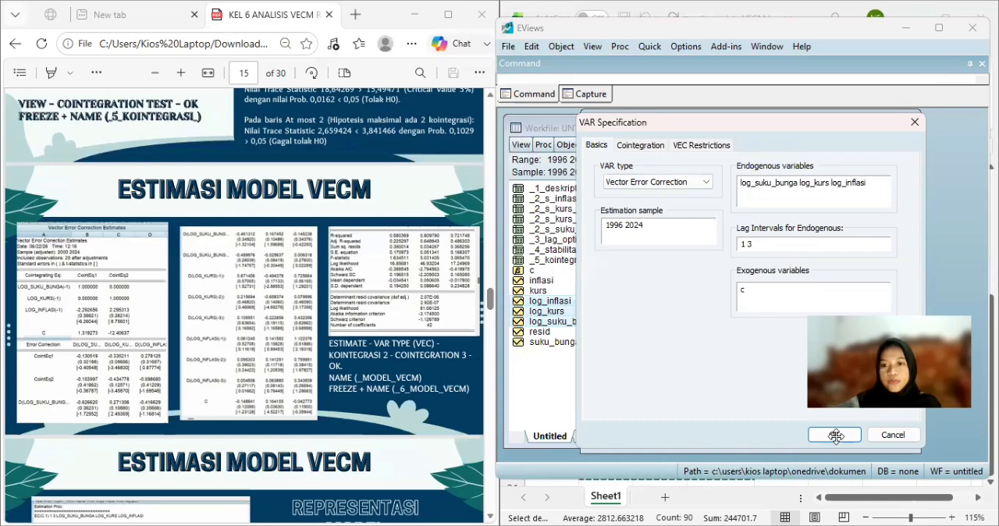
{"action": "key", "text": "Return"}
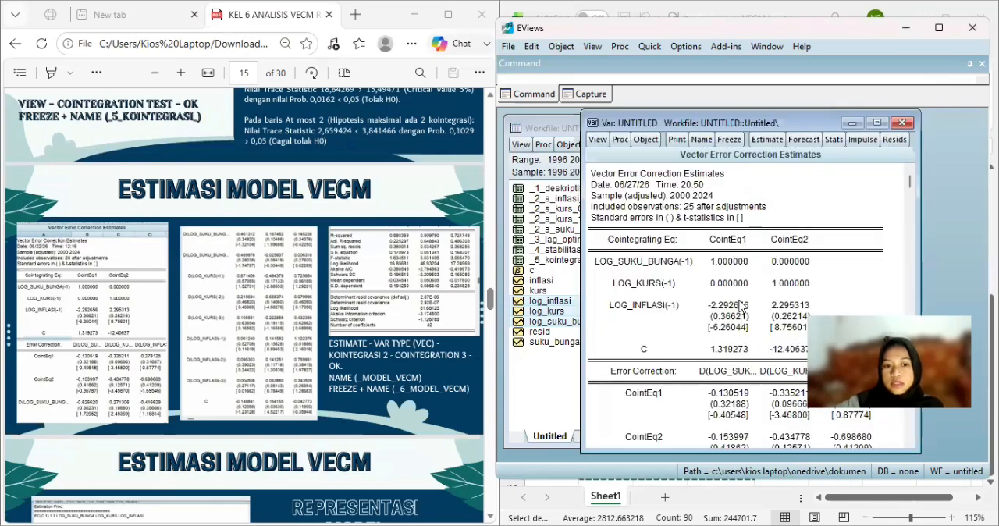
Name the estimated VECM object model_vecm.
{"action": "left_click", "coordinate": [702, 140]}
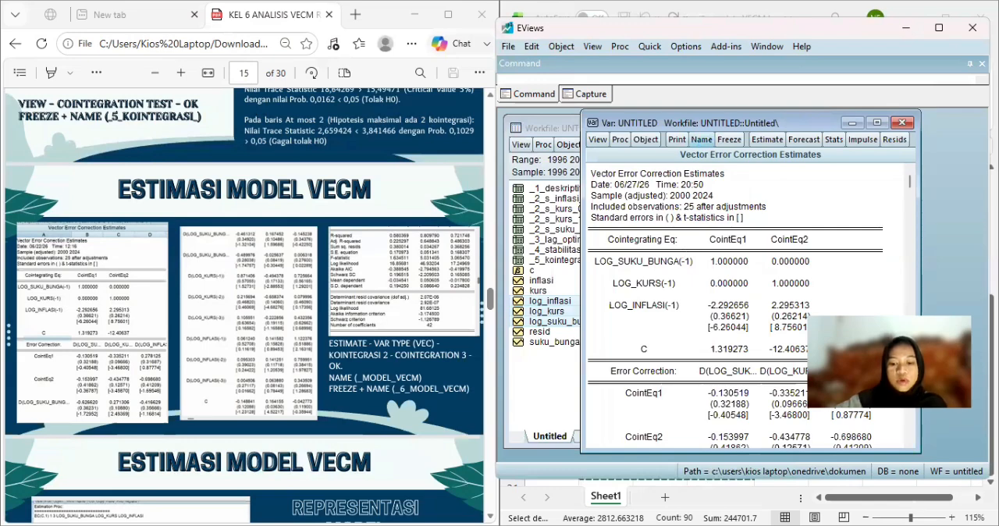
{"action": "type", "text": "model_"}
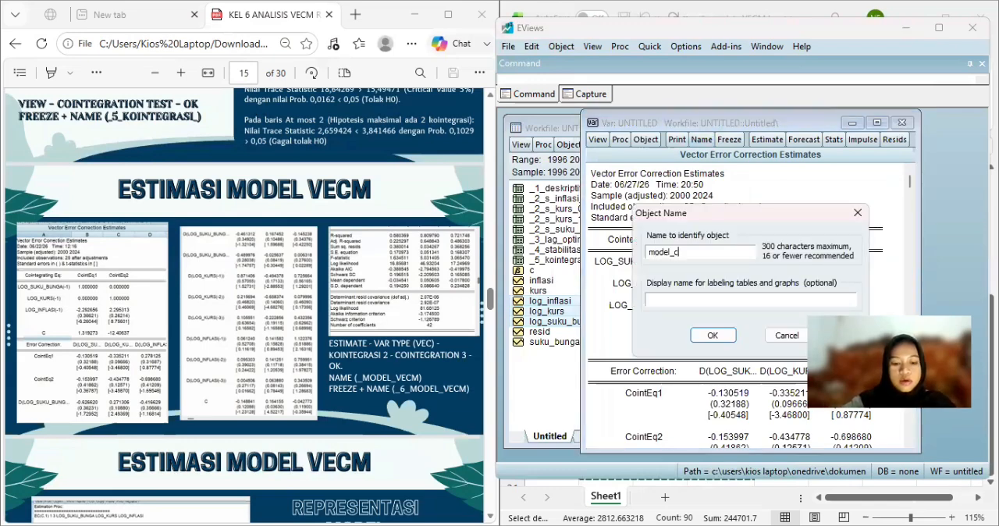
{"action": "type", "text": "vecm"}
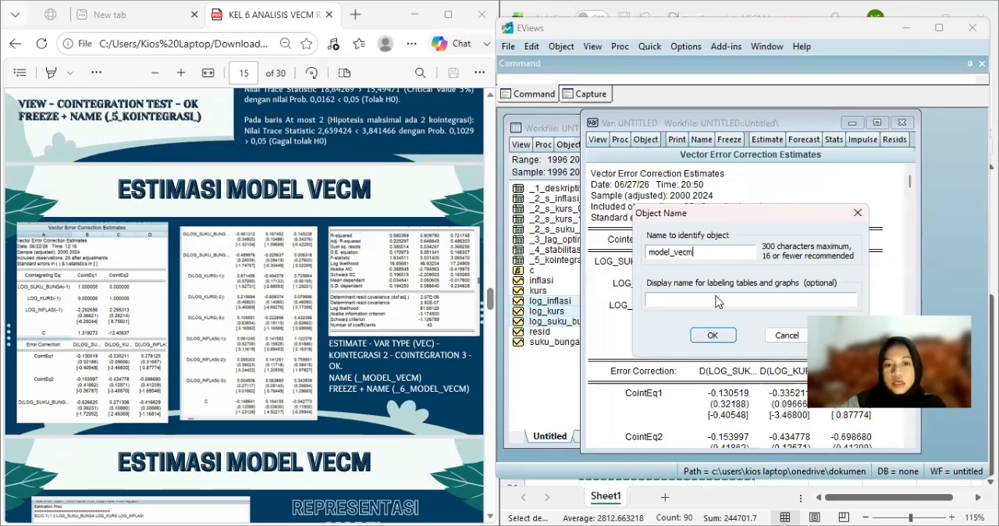
{"action": "key", "text": "Return"}
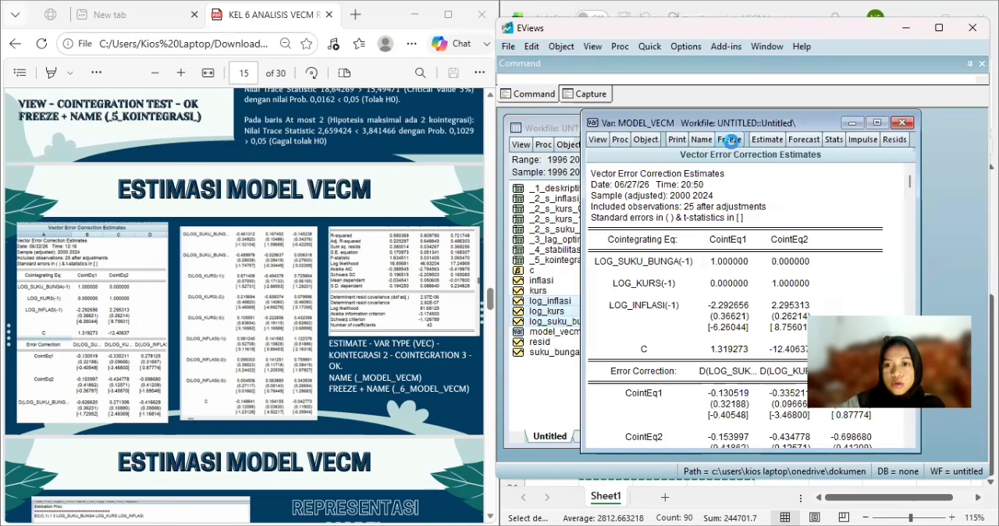
Freeze the vector error correction estimates into a table named _6_model_vecm and close the table.
{"action": "left_click", "coordinate": [729, 140]}
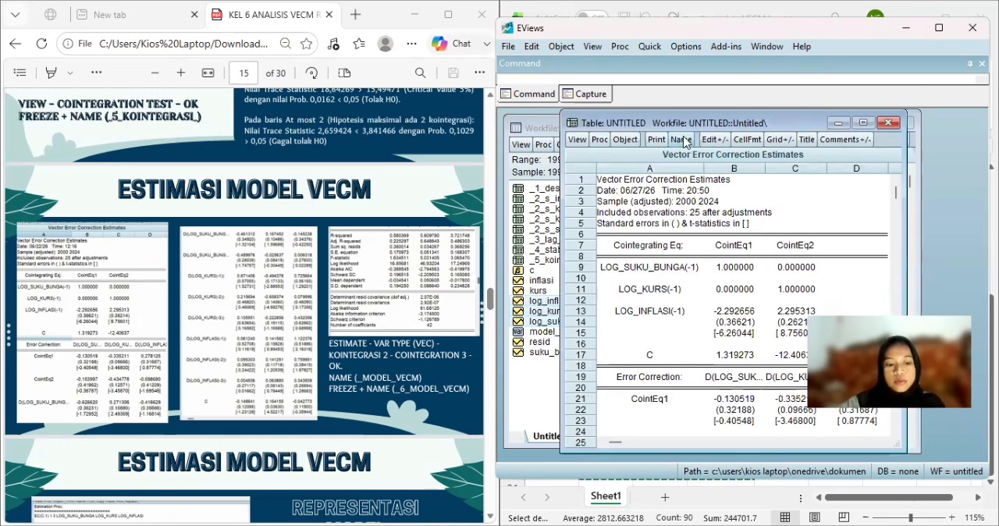
{"action": "left_click", "coordinate": [682, 140]}
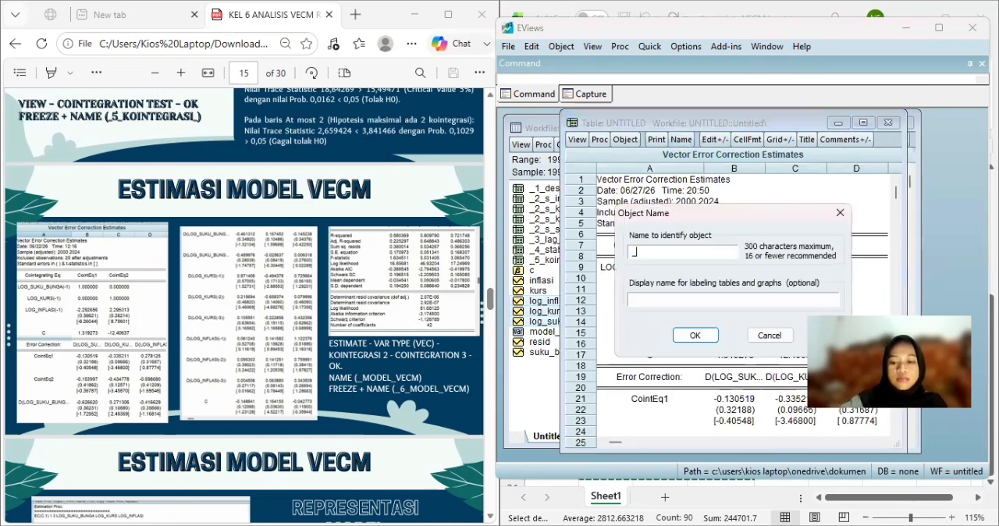
{"action": "type", "text": "_6_mo"}
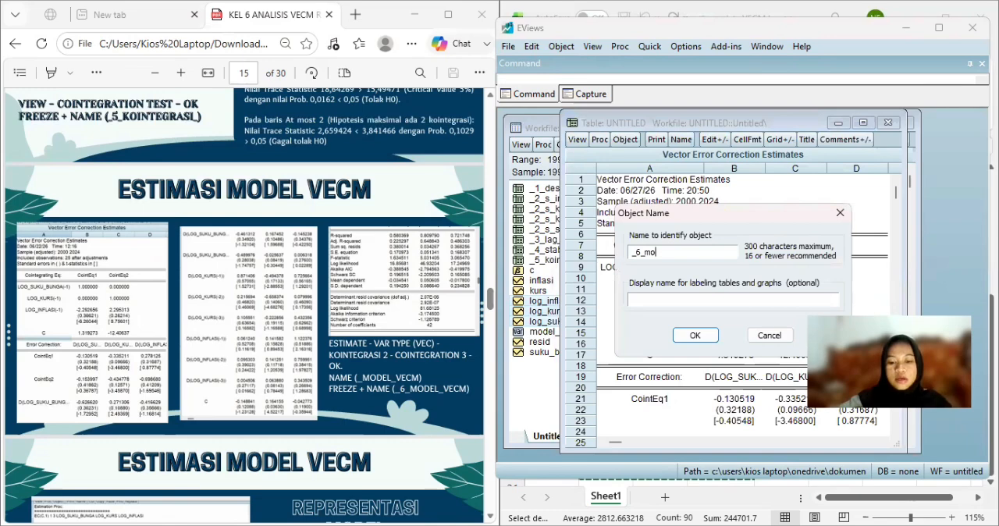
{"action": "type", "text": "del_vec"}
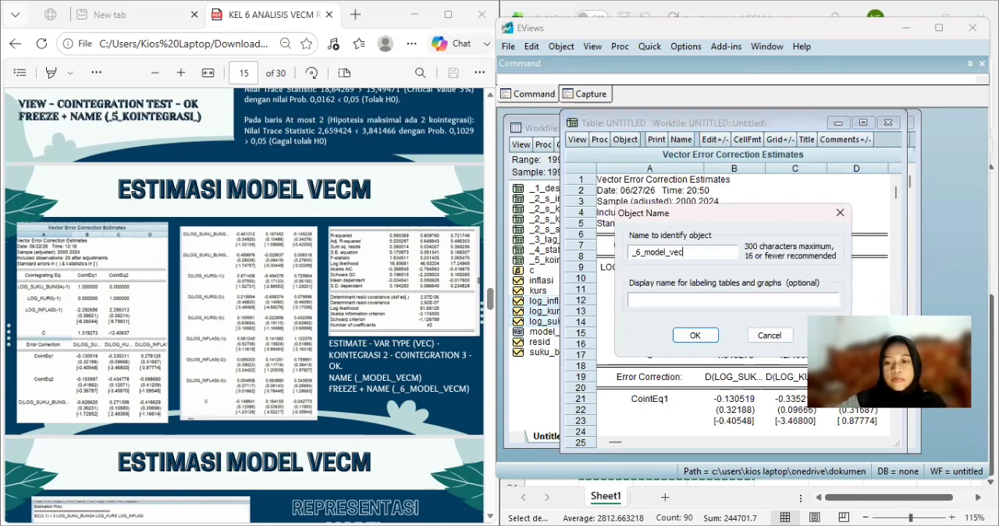
{"action": "type", "text": "m"}
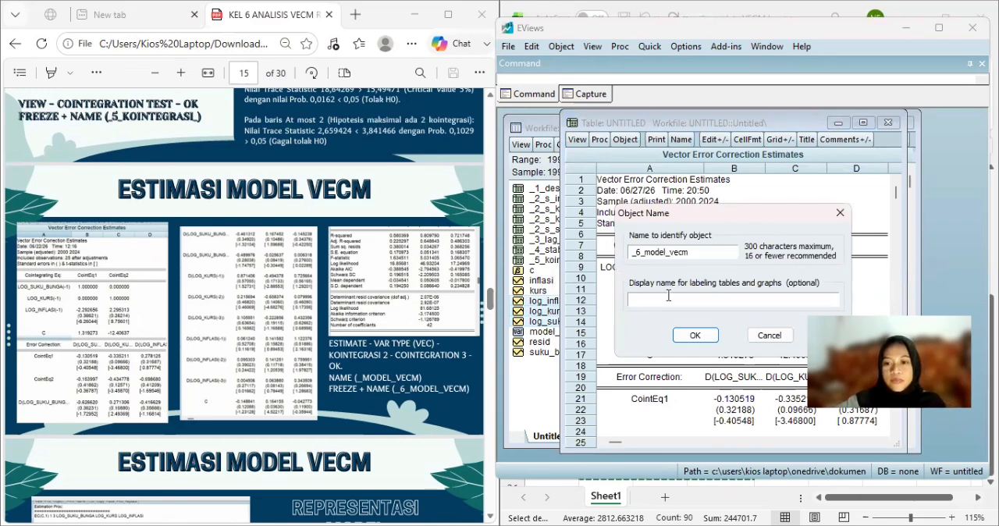
{"action": "left_click", "coordinate": [693, 336]}
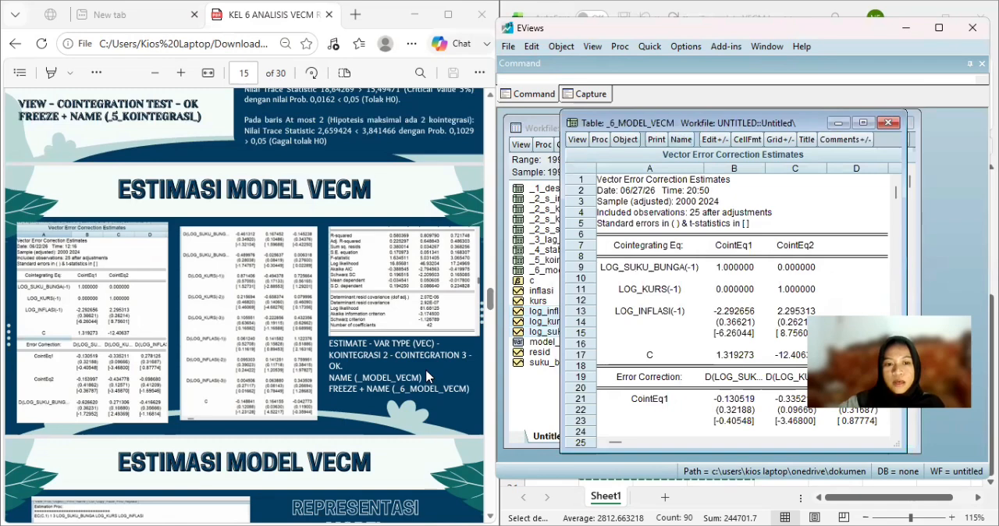
{"action": "scroll", "coordinate": [428, 377], "scroll_direction": "down", "scroll_amount": 3}
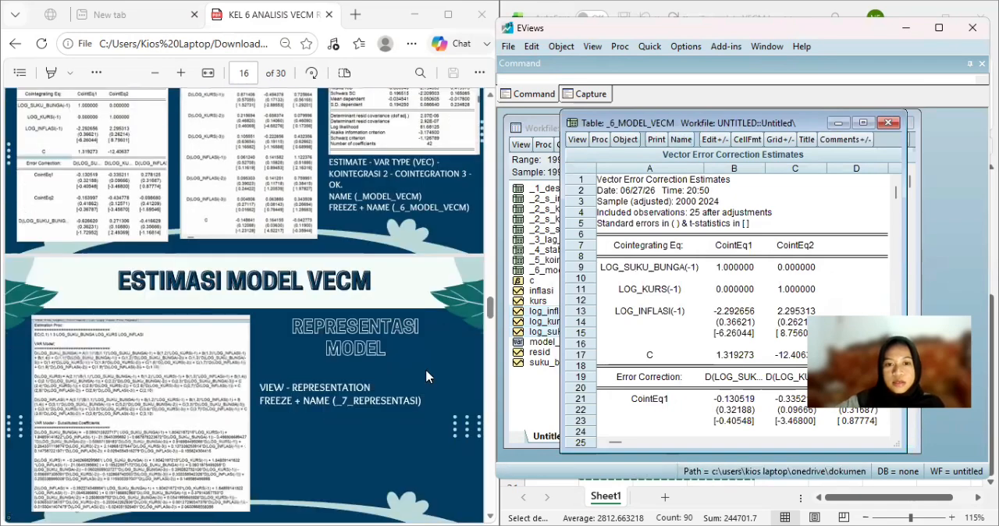
{"action": "scroll", "coordinate": [428, 377], "scroll_direction": "down", "scroll_amount": 2}
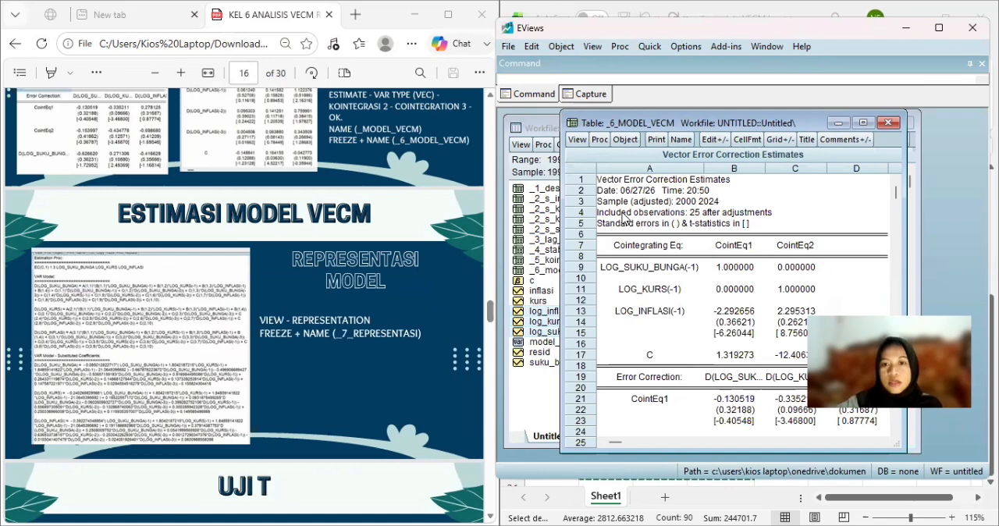
{"action": "left_click", "coordinate": [891, 129]}
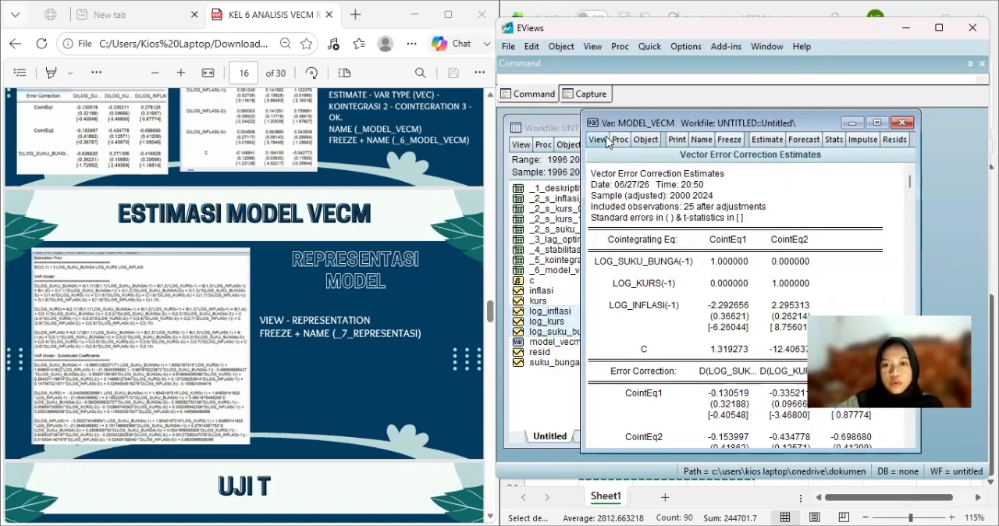
Freeze the representations view of model_vecm into a text object named _7_representasi and close it.
{"action": "left_click", "coordinate": [618, 141]}
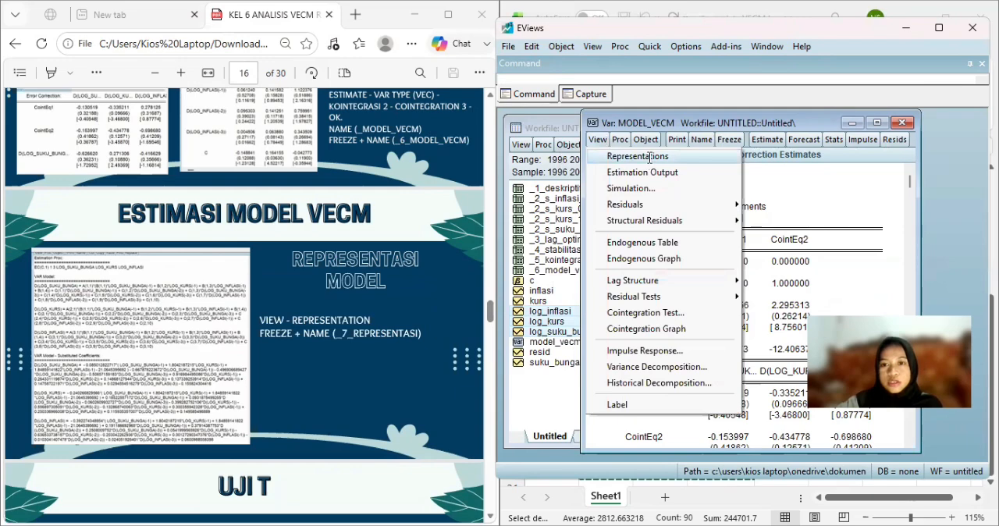
{"action": "left_click", "coordinate": [651, 156]}
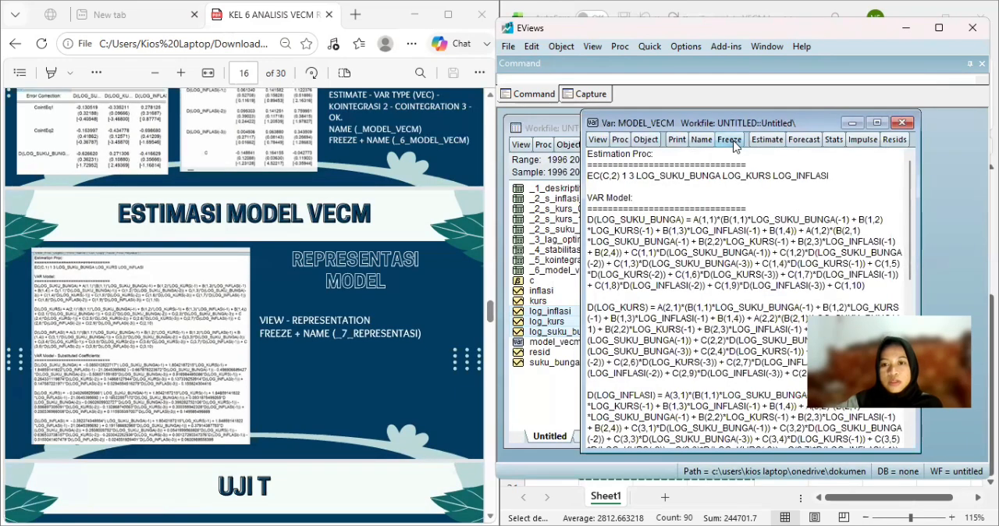
{"action": "left_click", "coordinate": [730, 139]}
{"action": "left_click", "coordinate": [701, 143]}
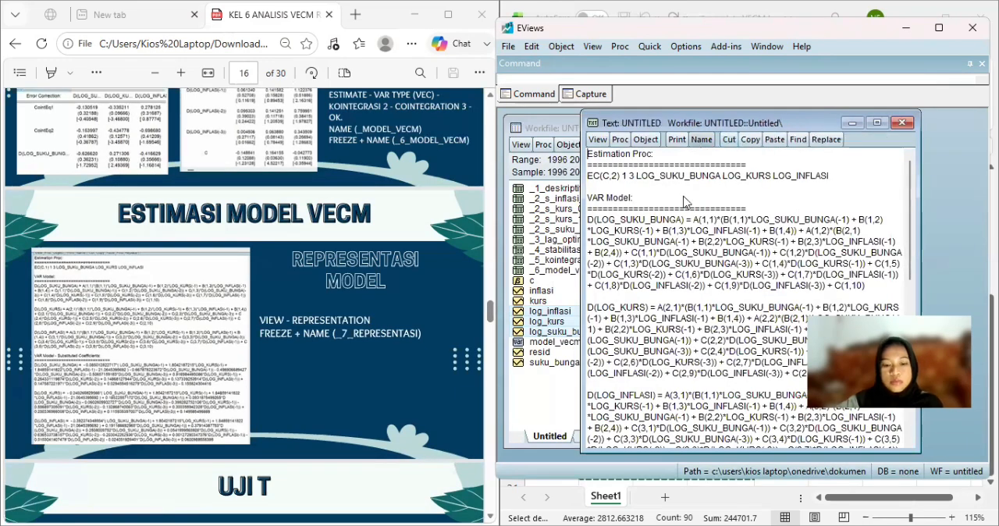
{"action": "type", "text": "_"}
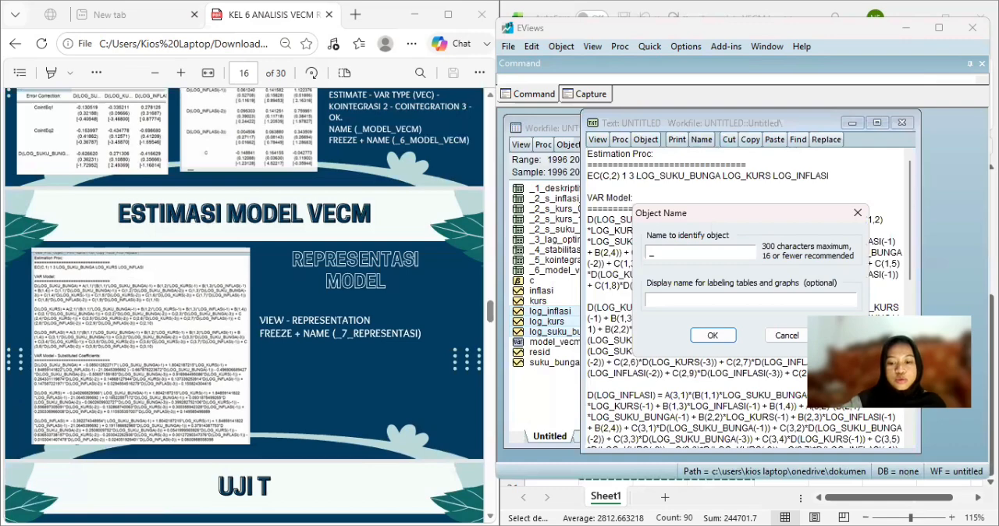
{"action": "type", "text": "7_r"}
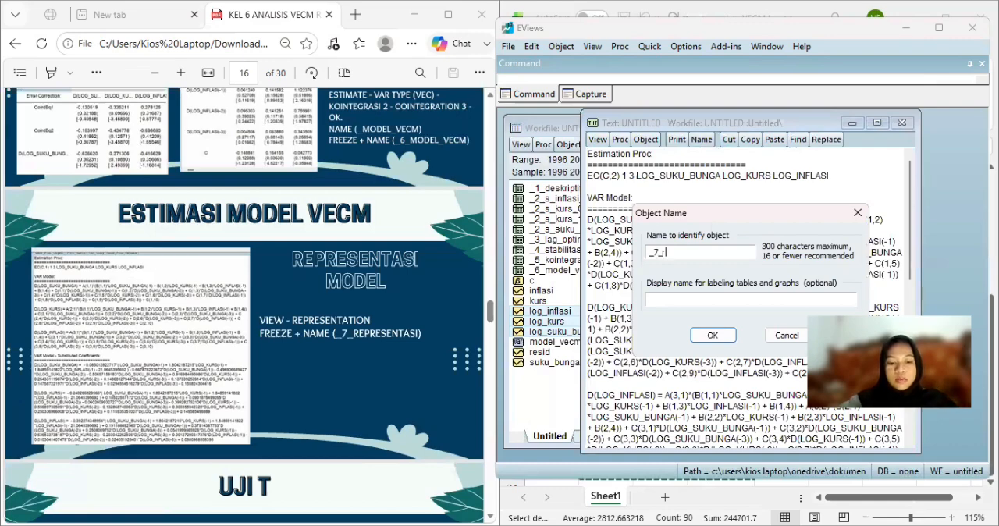
{"action": "type", "text": "epresen"}
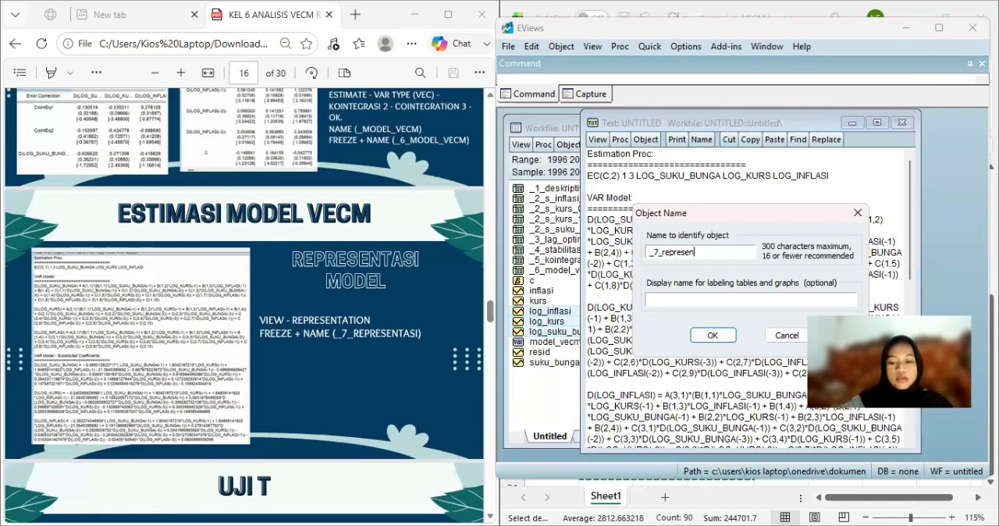
{"action": "type", "text": "tasi"}
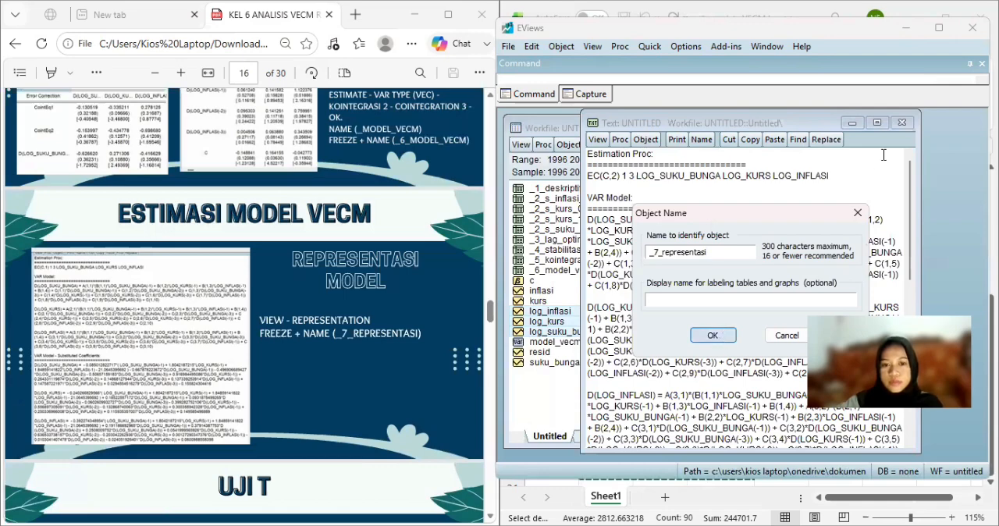
{"action": "key", "text": "Return"}
{"action": "scroll", "coordinate": [370, 334], "scroll_direction": "down", "scroll_amount": 1}
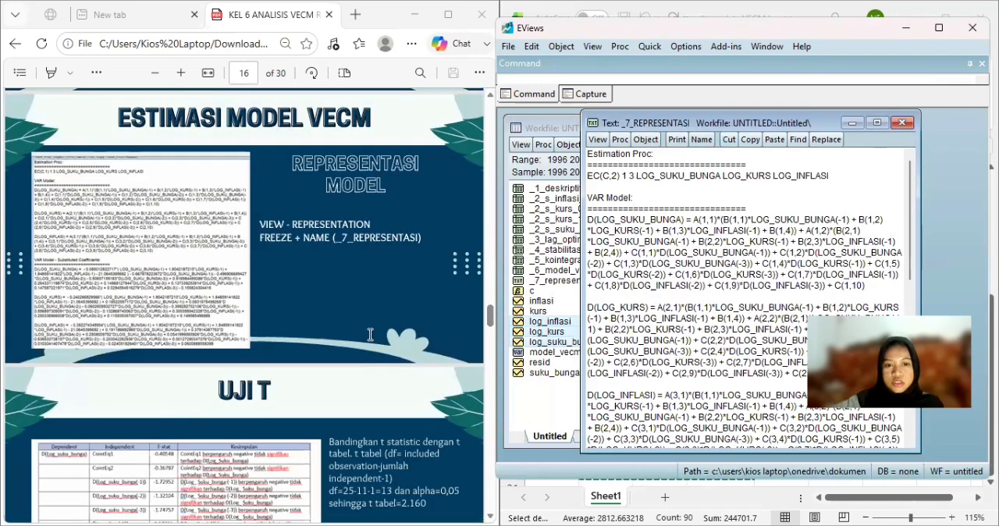
{"action": "scroll", "coordinate": [370, 333], "scroll_direction": "down", "scroll_amount": 2}
{"action": "scroll", "coordinate": [370, 334], "scroll_direction": "down", "scroll_amount": 1}
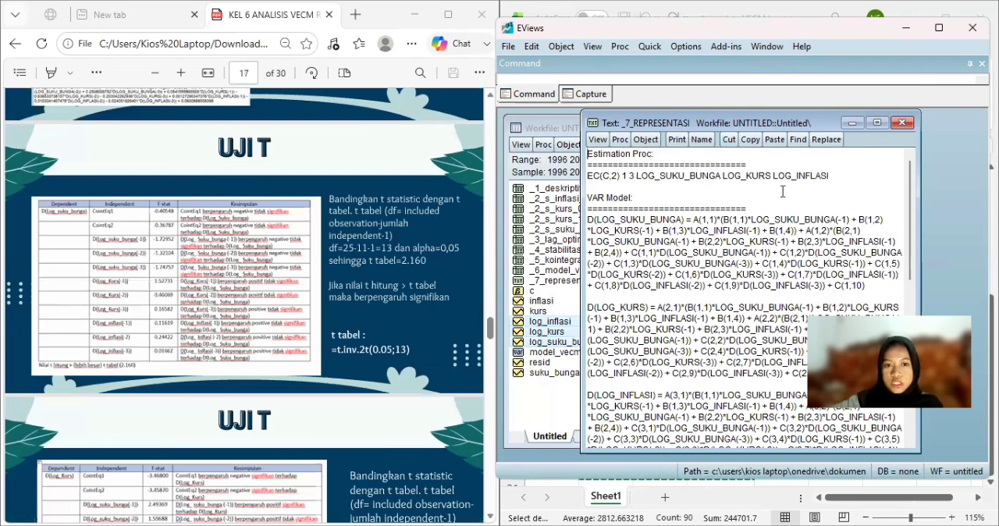
{"action": "left_click", "coordinate": [902, 123]}
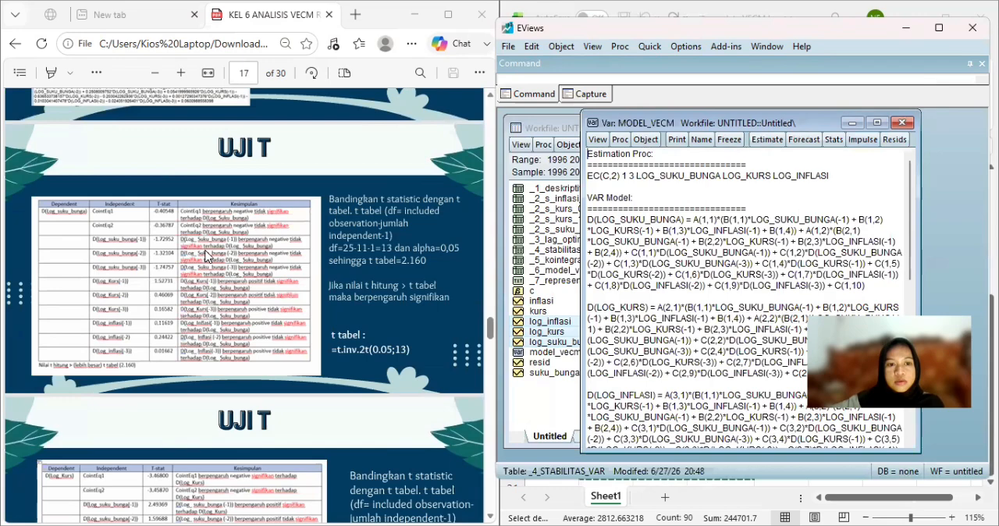
Switch to Excel and calculate the two-tailed critical t value in cell F14 with =t.inv.2t(0.05;13).
{"action": "scroll", "coordinate": [207, 255], "scroll_direction": "up", "scroll_amount": 1, "text": "ctrl"}
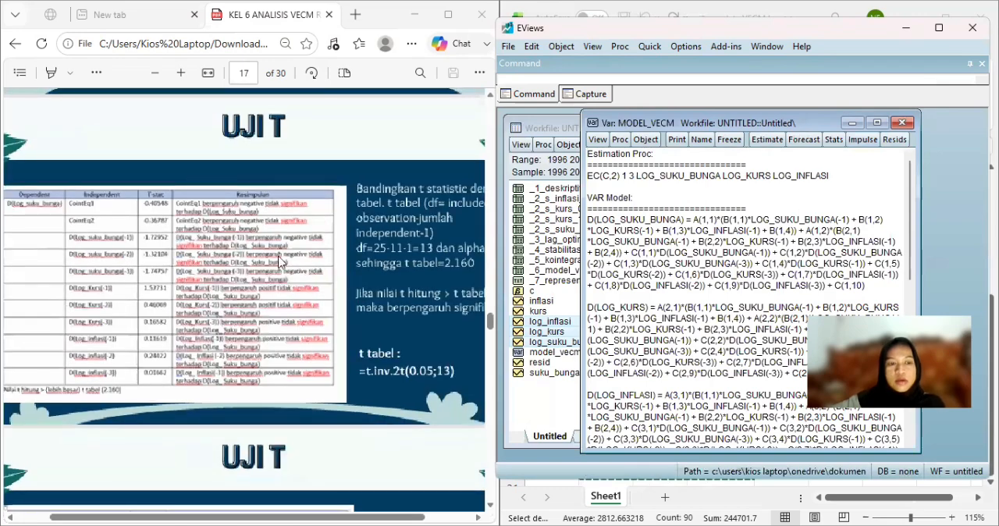
{"action": "scroll", "coordinate": [283, 263], "scroll_direction": "down", "scroll_amount": 1, "text": "ctrl"}
{"action": "scroll", "coordinate": [353, 271], "scroll_direction": "right", "scroll_amount": 1}
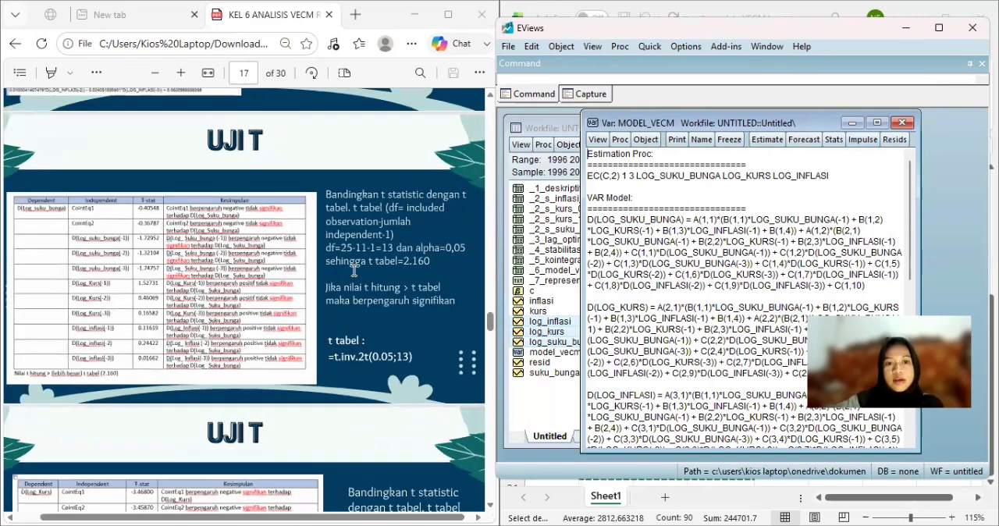
{"action": "scroll", "coordinate": [353, 271], "scroll_direction": "right", "scroll_amount": 1}
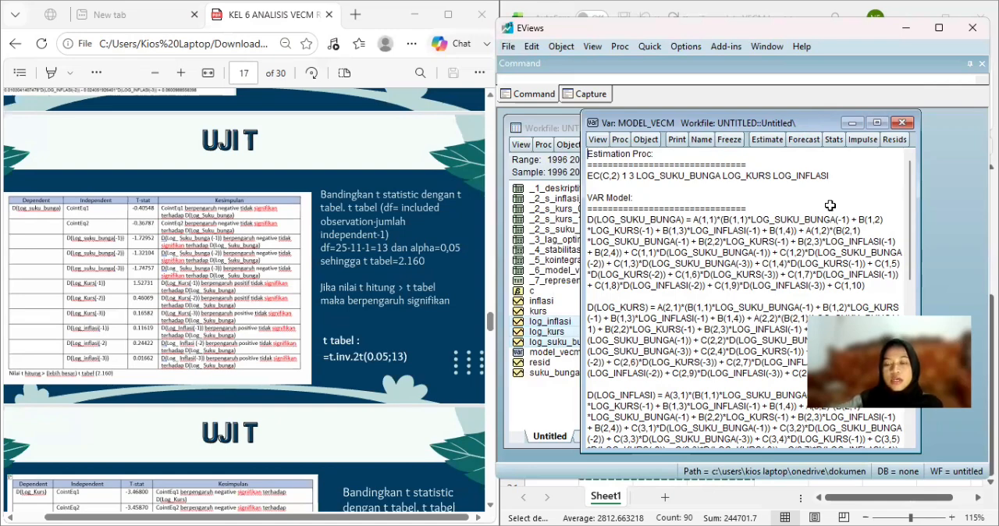
{"action": "key", "text": "alt+Tab"}
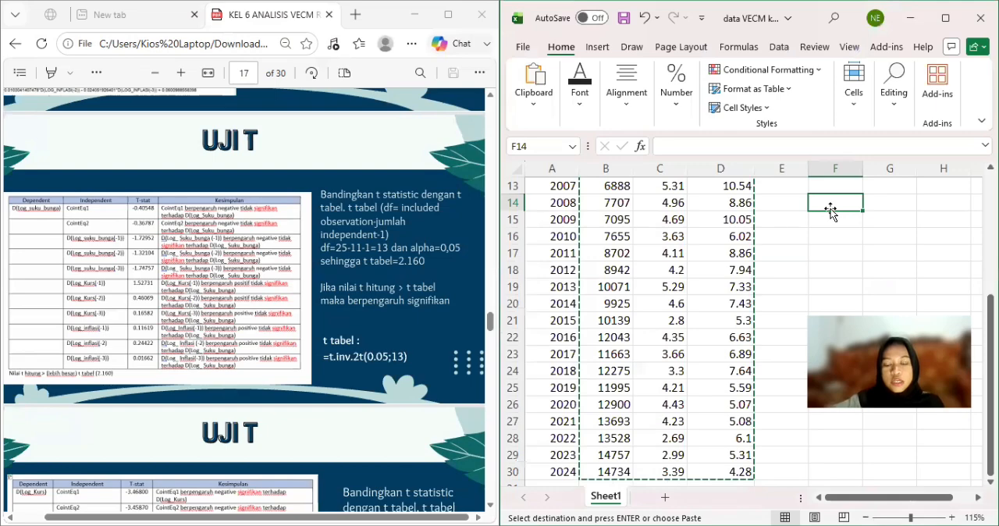
{"action": "type", "text": "t"}
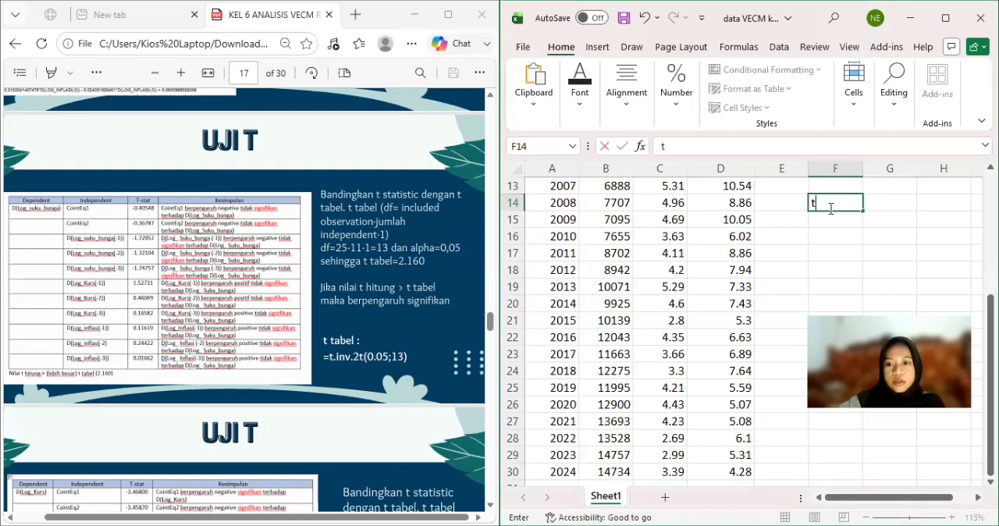
{"action": "key", "text": "BackSpace"}
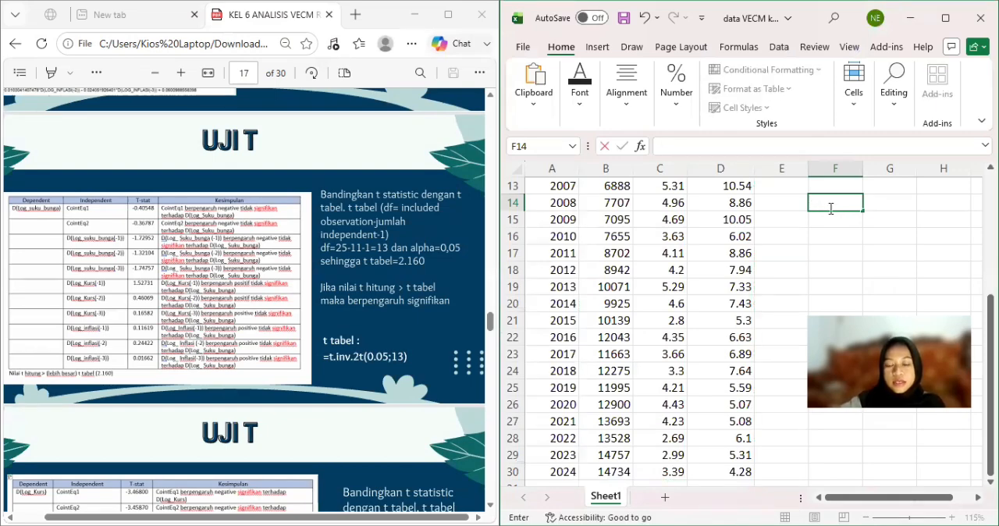
{"action": "type", "text": "="}
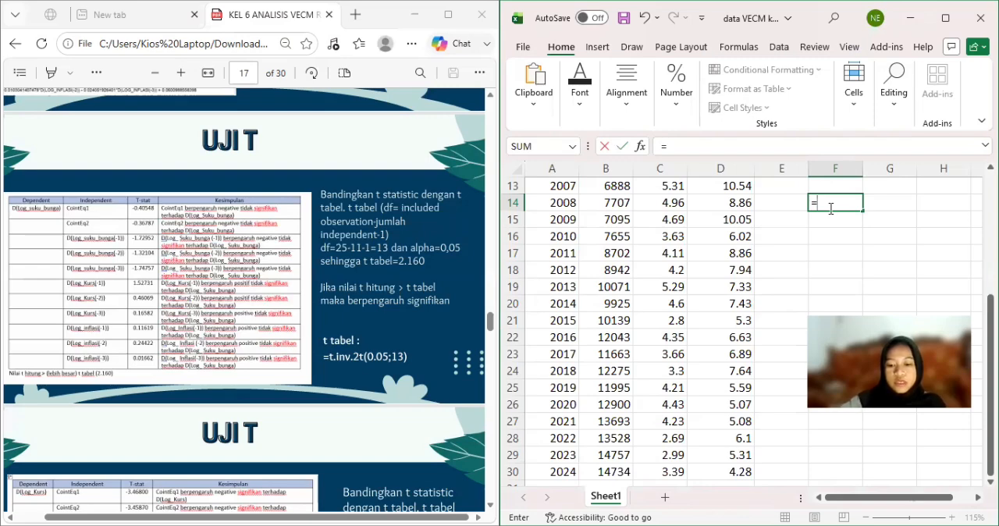
{"action": "type", "text": "t.inv"}
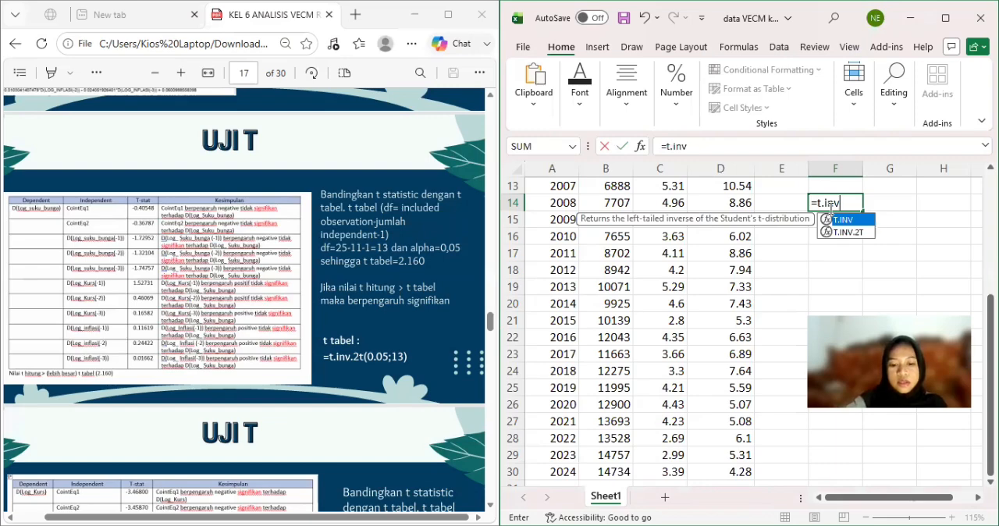
{"action": "type", "text": ".2t"}
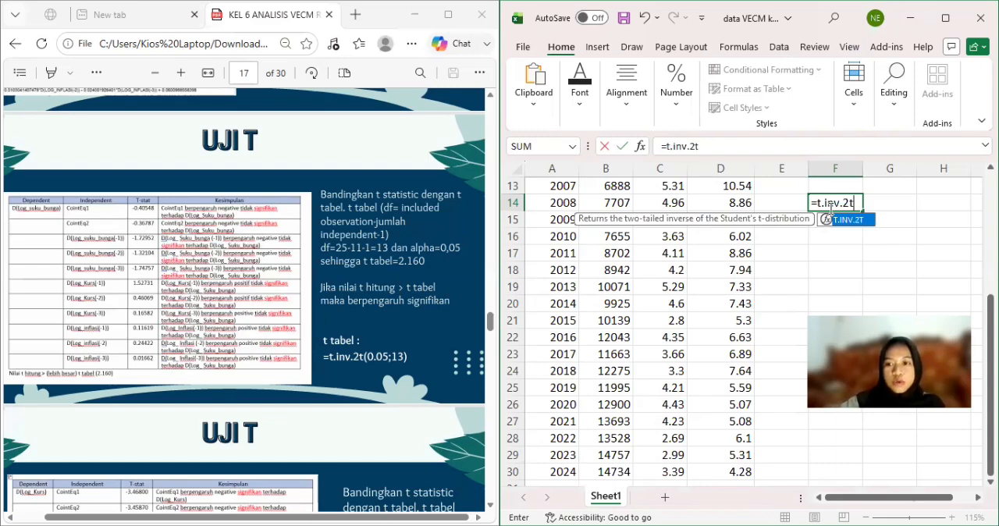
{"action": "type", "text": "("}
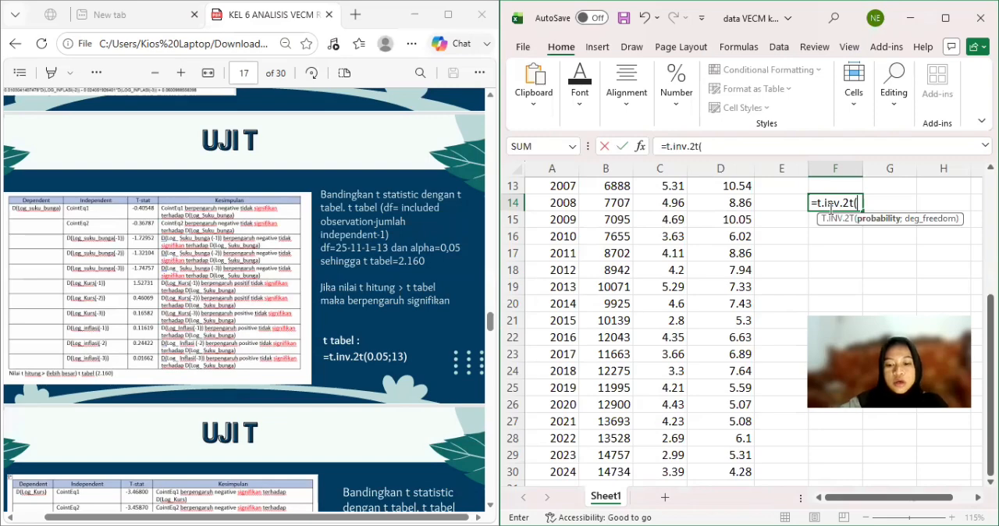
{"action": "type", "text": "0."}
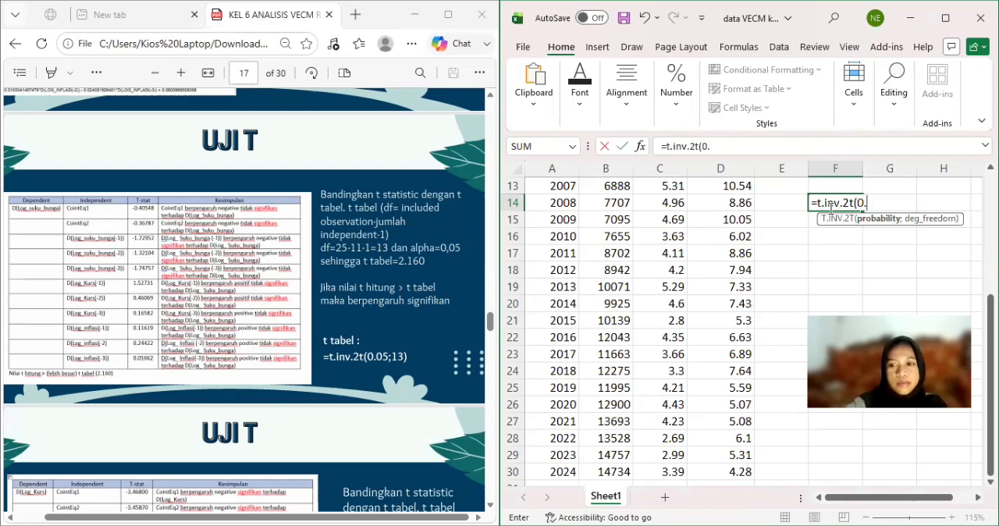
{"action": "type", "text": "05"}
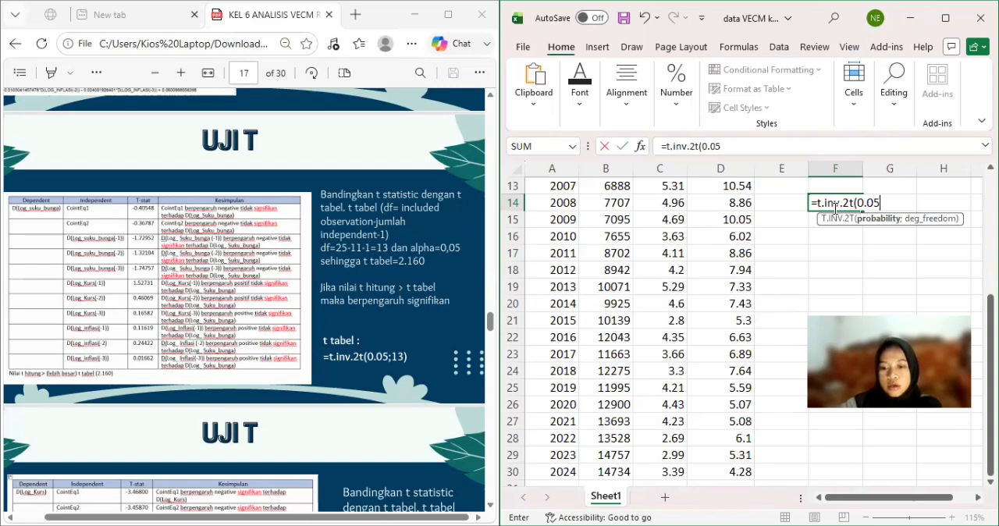
{"action": "type", "text": ";13"}
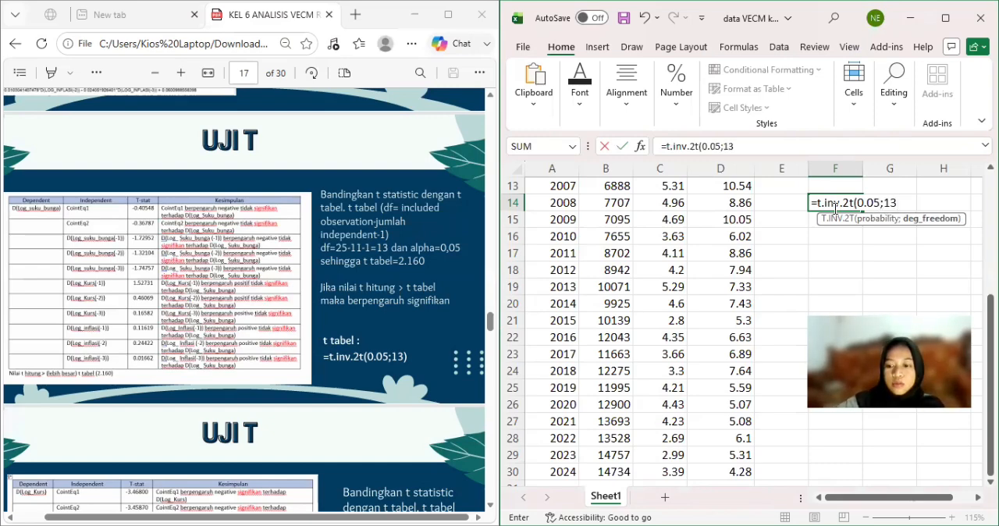
{"action": "type", "text": ")"}
{"action": "key", "text": "Return"}
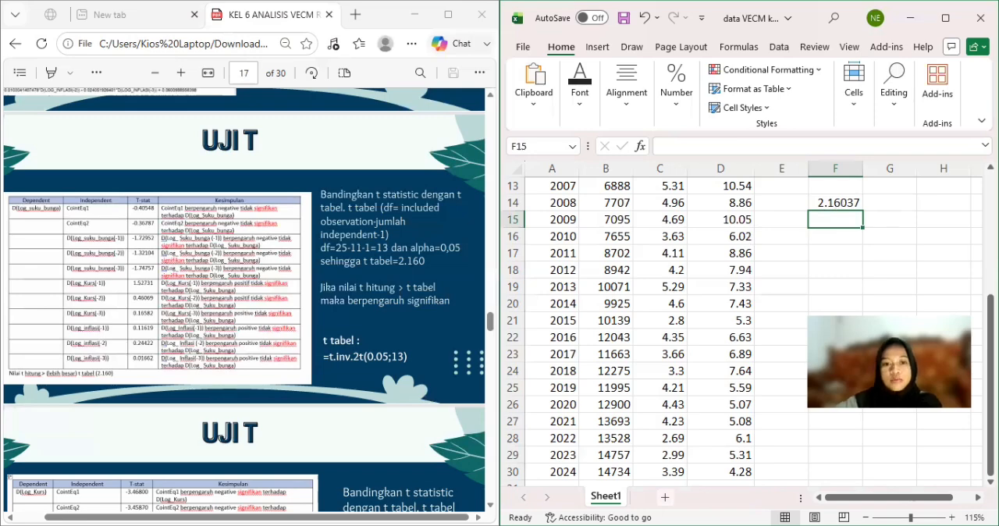
Return to EViews and review the PDF's t-test slides for the three dependent variables, through to the impulse response instructions.
{"action": "key", "text": "alt+Tab"}
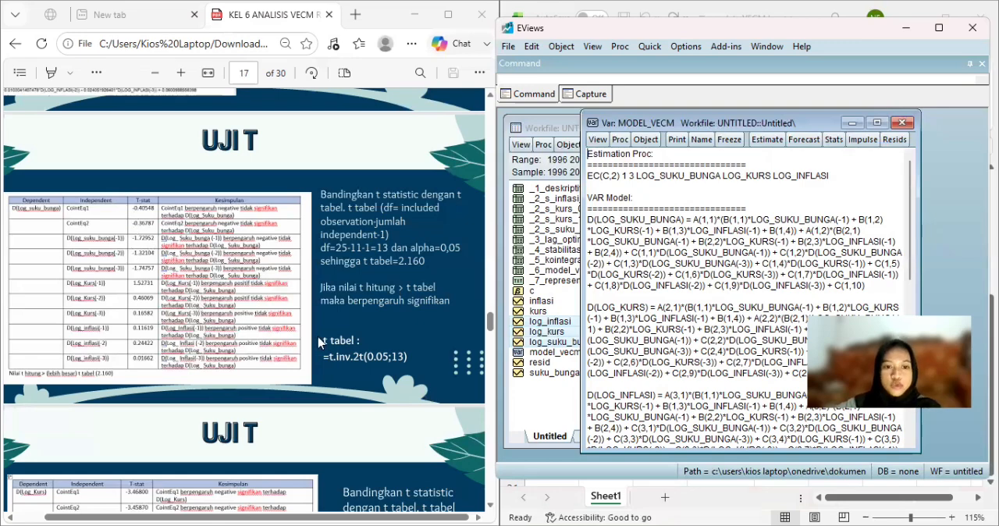
{"action": "scroll", "coordinate": [317, 340], "scroll_direction": "down", "scroll_amount": 3}
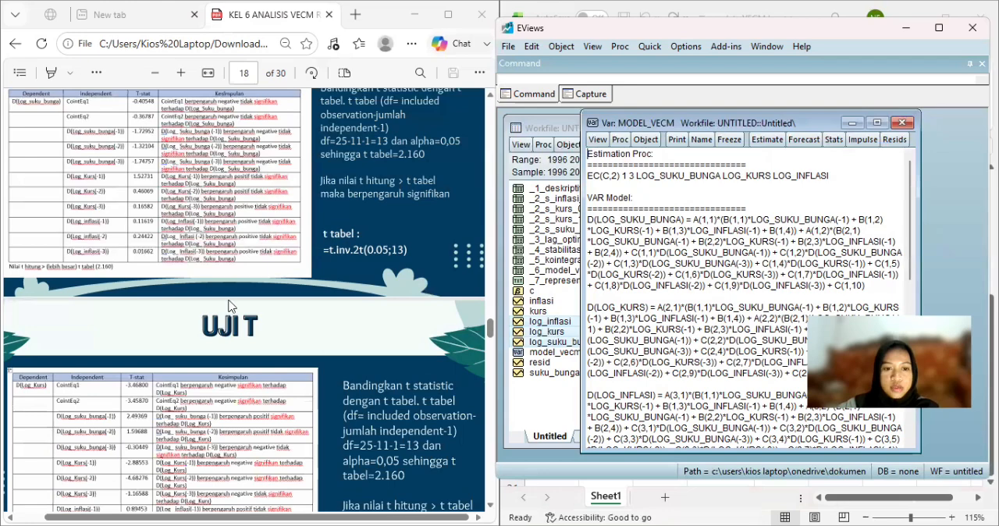
{"action": "scroll", "coordinate": [232, 308], "scroll_direction": "down", "scroll_amount": 1}
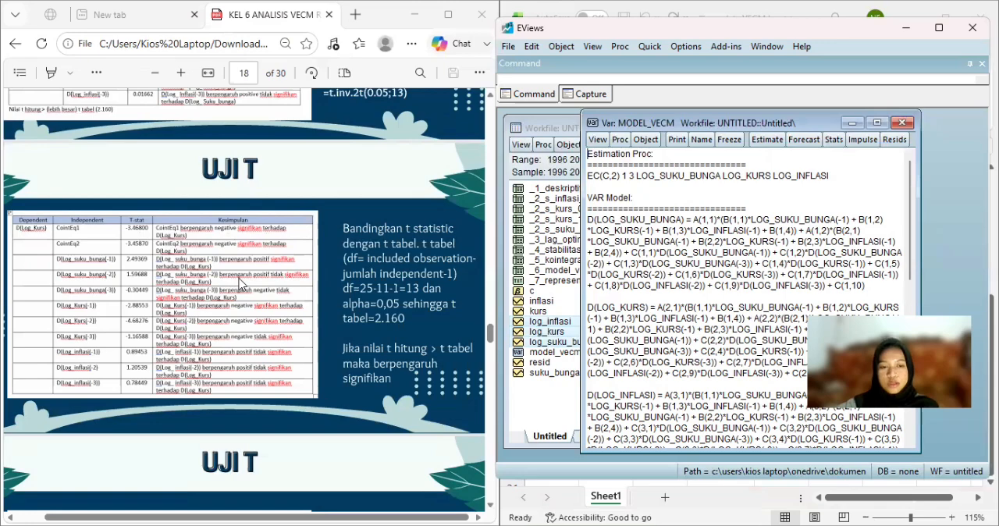
{"action": "scroll", "coordinate": [241, 284], "scroll_direction": "down", "scroll_amount": 2}
{"action": "scroll", "coordinate": [241, 284], "scroll_direction": "down", "scroll_amount": 4}
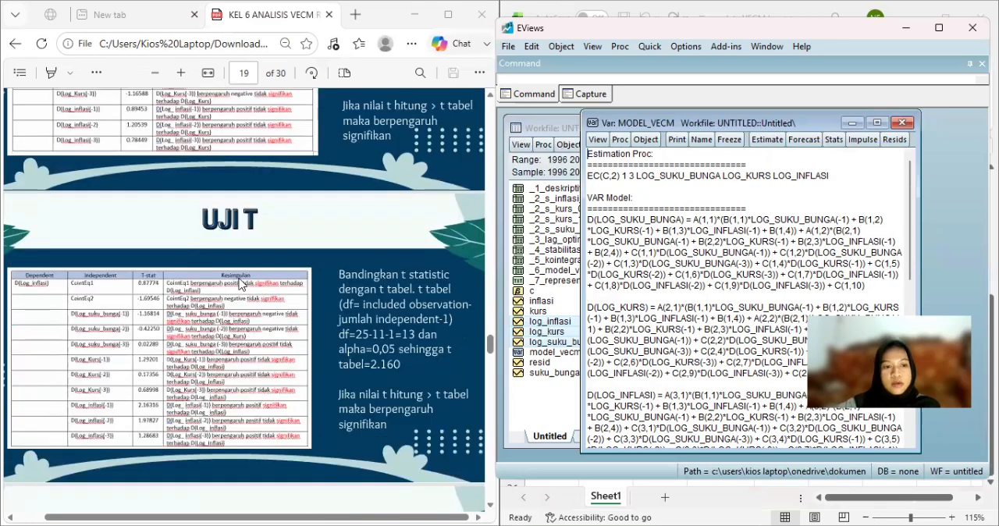
{"action": "scroll", "coordinate": [241, 284], "scroll_direction": "down", "scroll_amount": 1}
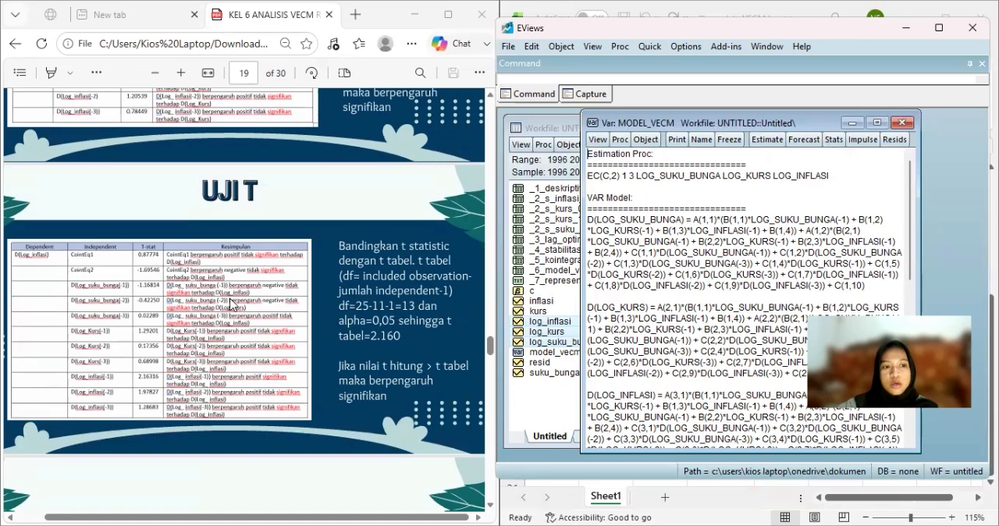
{"action": "scroll", "coordinate": [231, 305], "scroll_direction": "down", "scroll_amount": 3}
{"action": "scroll", "coordinate": [231, 304], "scroll_direction": "down", "scroll_amount": 5}
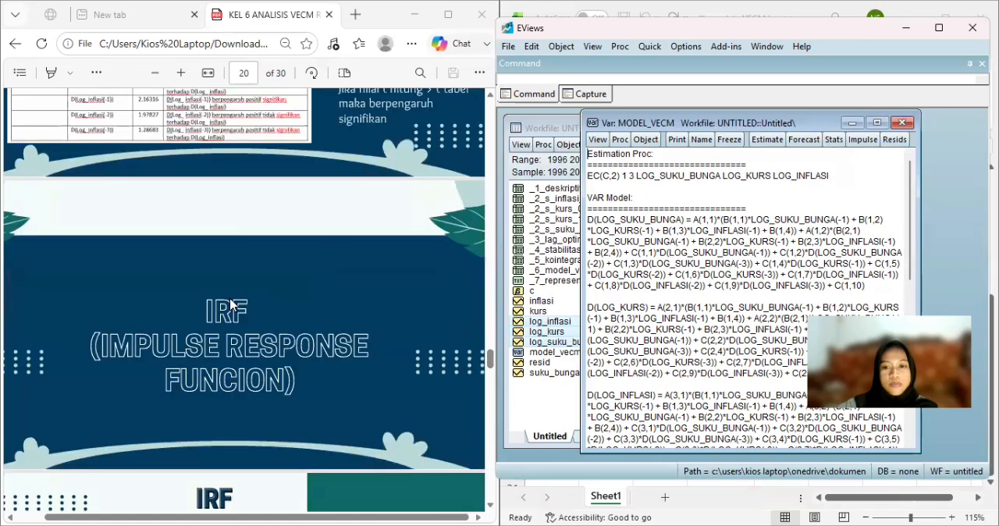
{"action": "scroll", "coordinate": [231, 304], "scroll_direction": "down", "scroll_amount": 3}
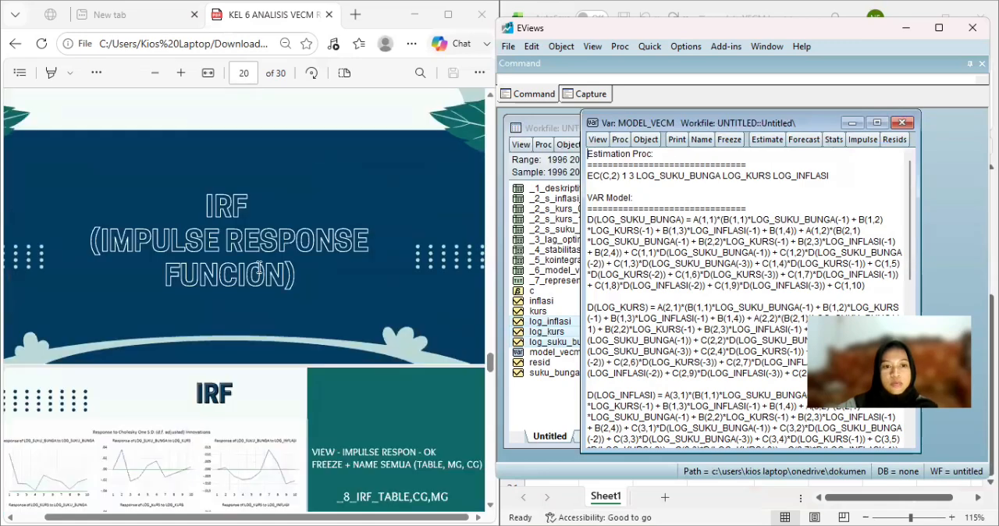
{"action": "scroll", "coordinate": [259, 268], "scroll_direction": "down", "scroll_amount": 1}
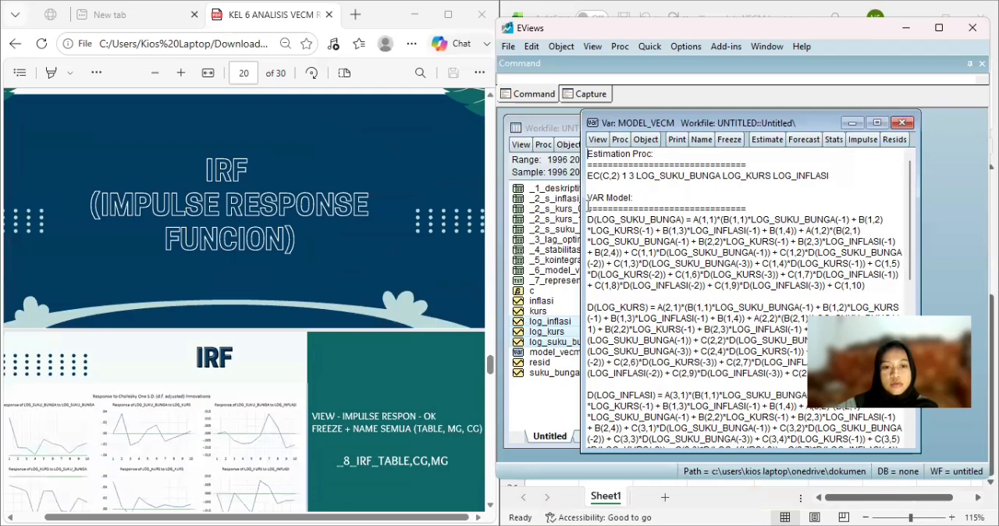
{"action": "scroll", "coordinate": [244, 301], "scroll_direction": "down", "scroll_amount": 4}
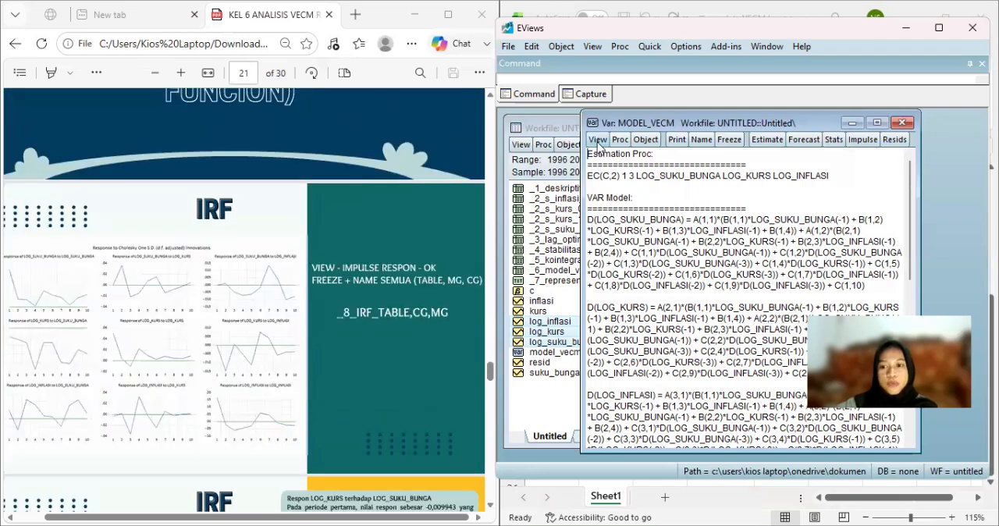
Freeze the impulse response table of model_vecm into a table named _8_irf_table and close it.
{"action": "left_click", "coordinate": [598, 141]}
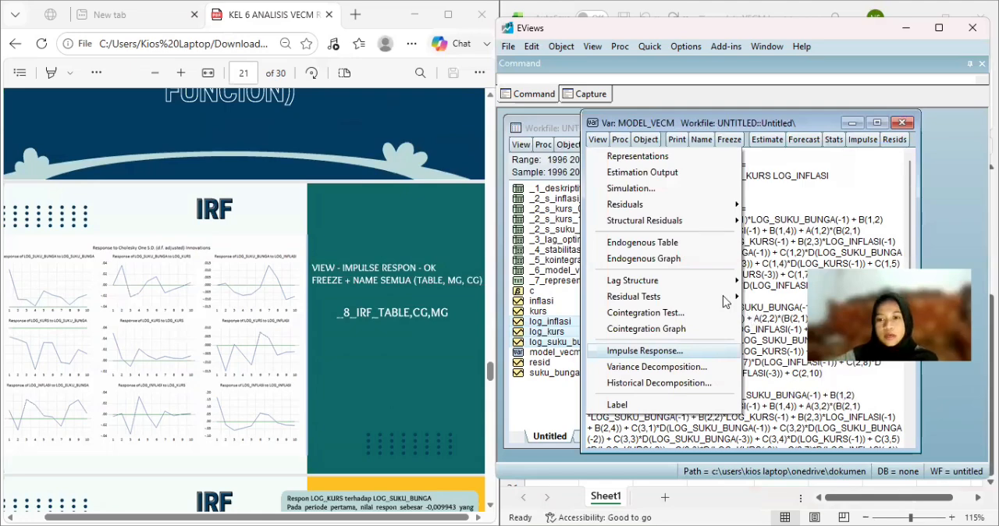
{"action": "left_click", "coordinate": [644, 350]}
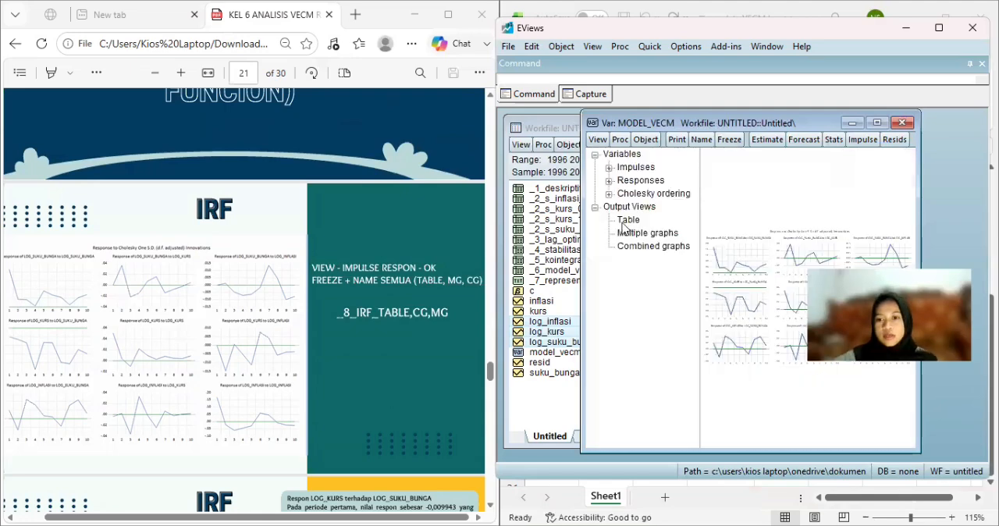
{"action": "left_click", "coordinate": [730, 140]}
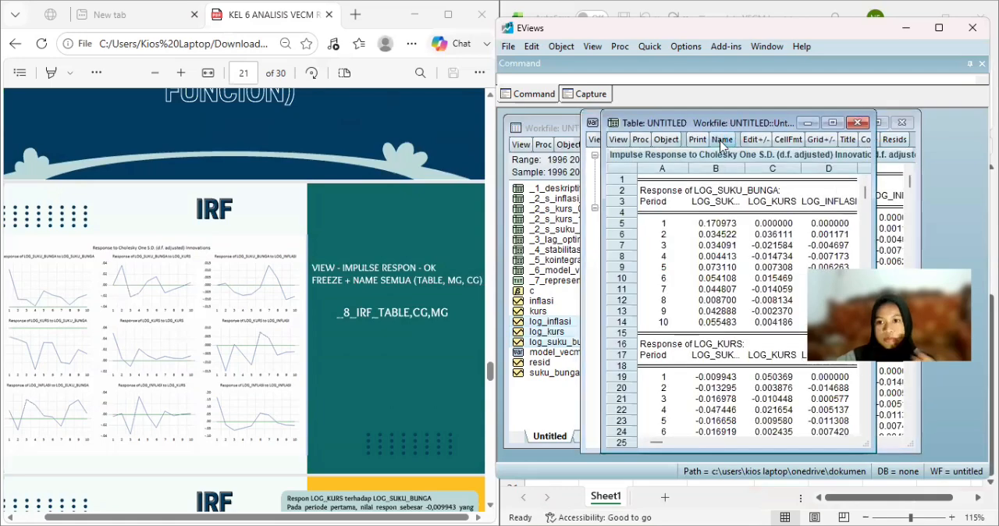
{"action": "left_click", "coordinate": [722, 140]}
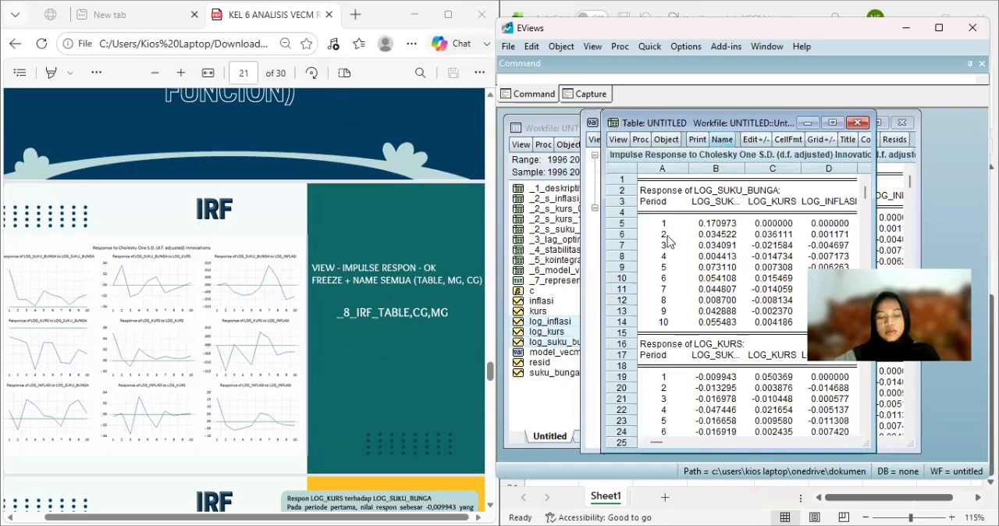
{"action": "type", "text": "_8_"}
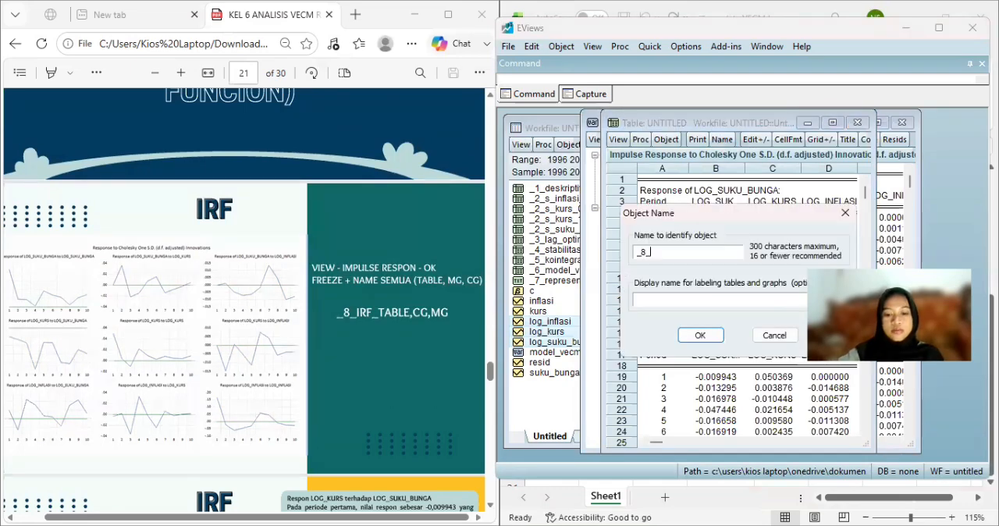
{"action": "type", "text": "irf"}
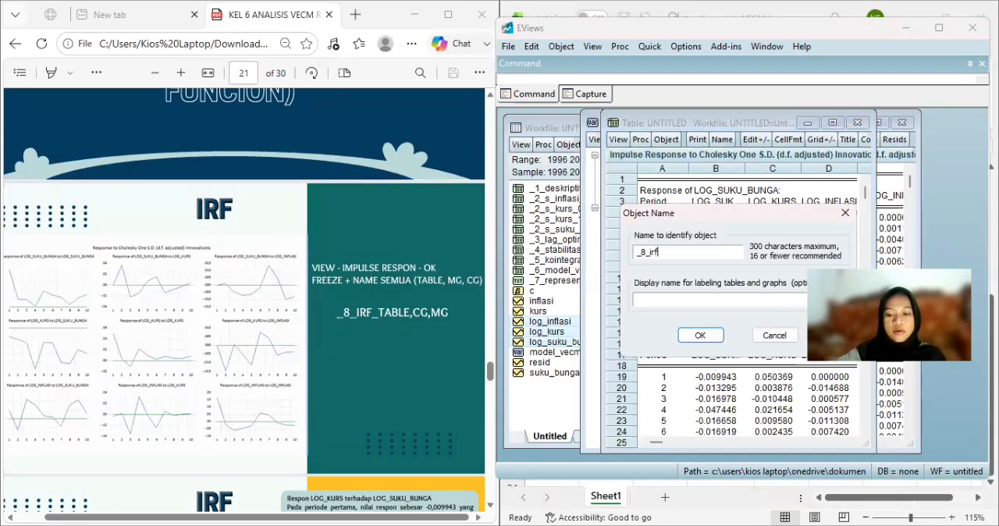
{"action": "type", "text": "_table"}
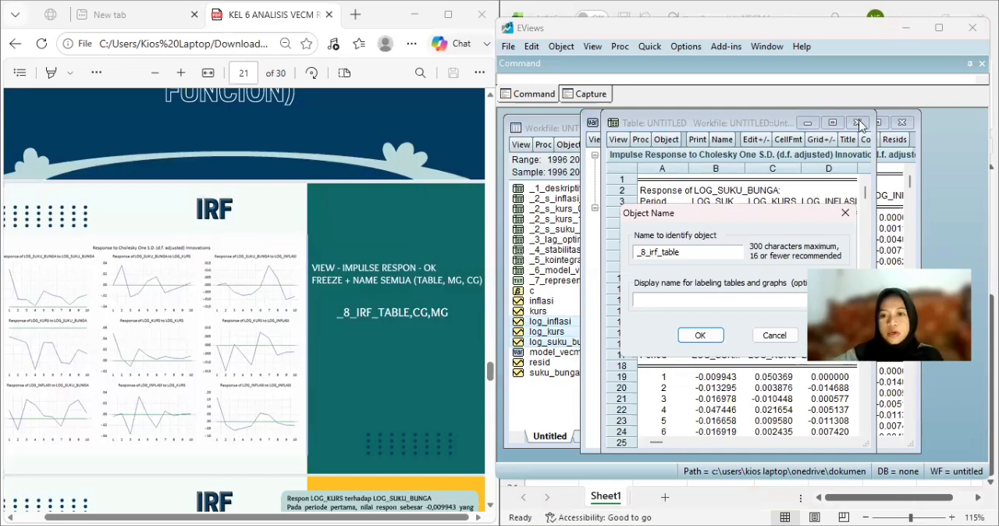
{"action": "key", "text": "Return"}
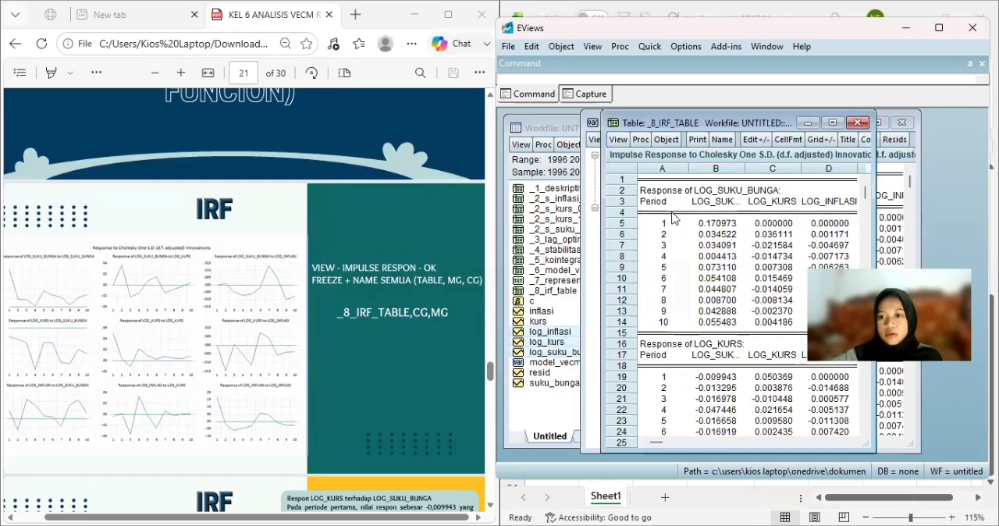
{"action": "left_click", "coordinate": [672, 218]}
Freeze the multiple graphs view of model_vecm's impulse responses into a graph named _8_irf_mg and close it.
{"action": "left_click", "coordinate": [649, 233]}
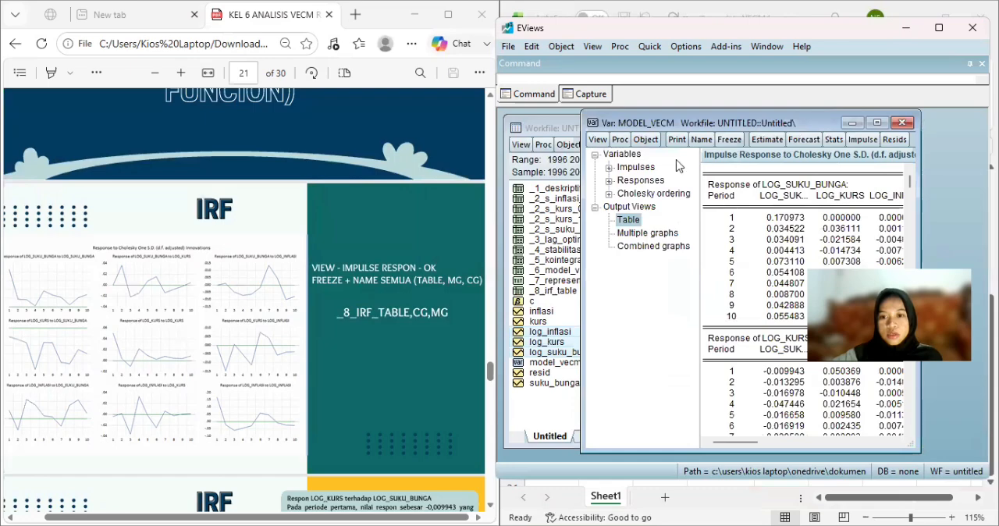
{"action": "left_click", "coordinate": [732, 145]}
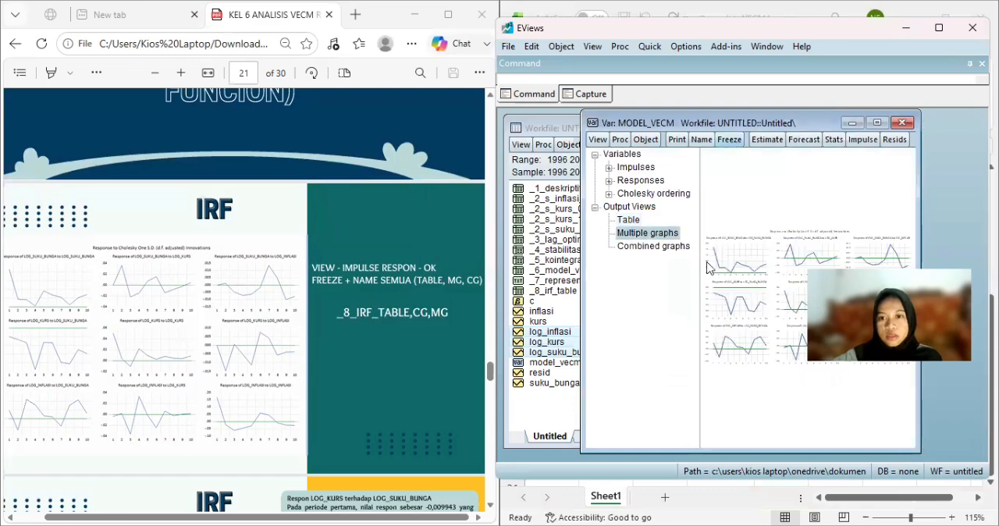
{"action": "left_click", "coordinate": [742, 140]}
{"action": "type", "text": "_8_"}
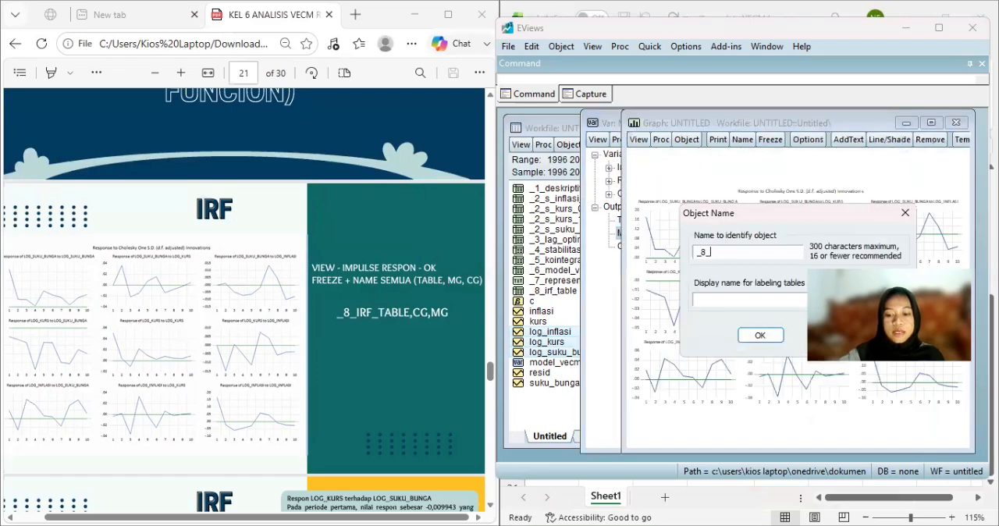
{"action": "type", "text": "irf_mg"}
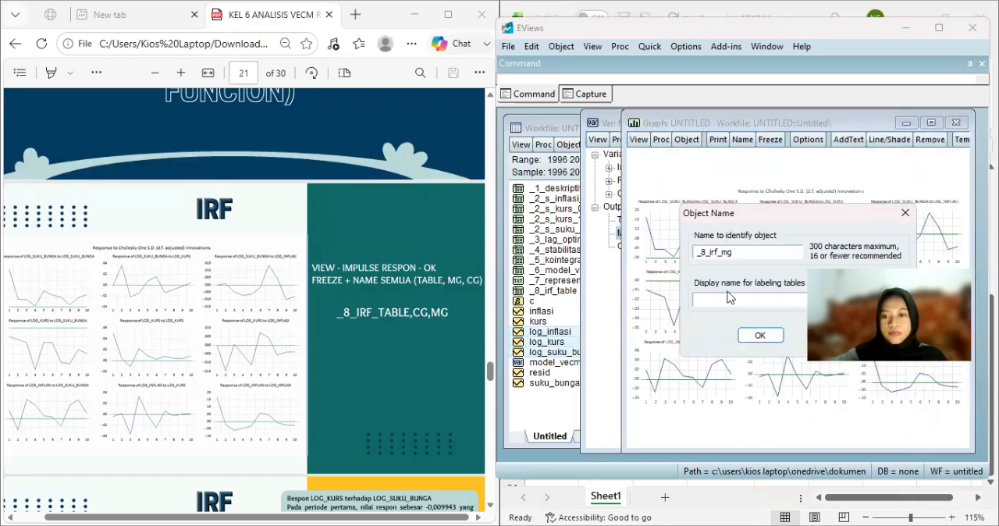
{"action": "left_click", "coordinate": [764, 341]}
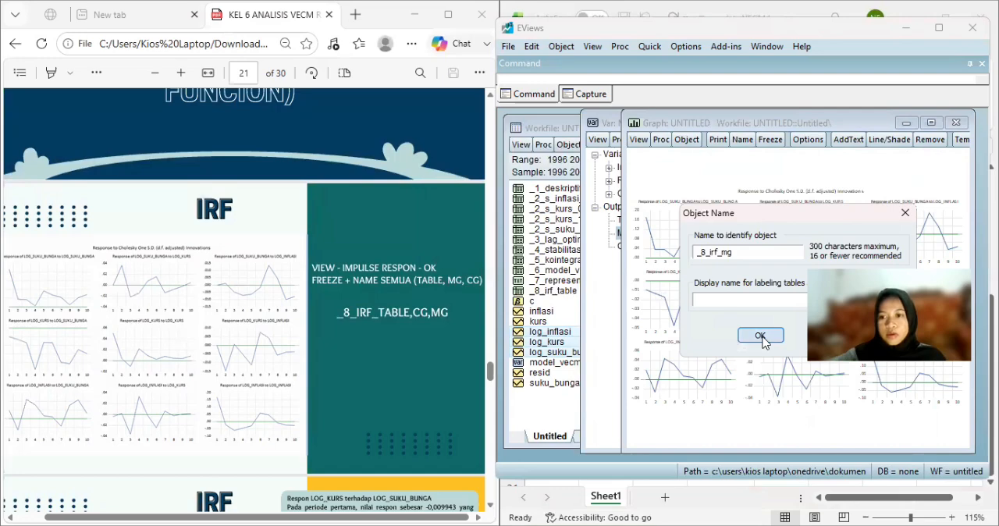
{"action": "left_click", "coordinate": [955, 123]}
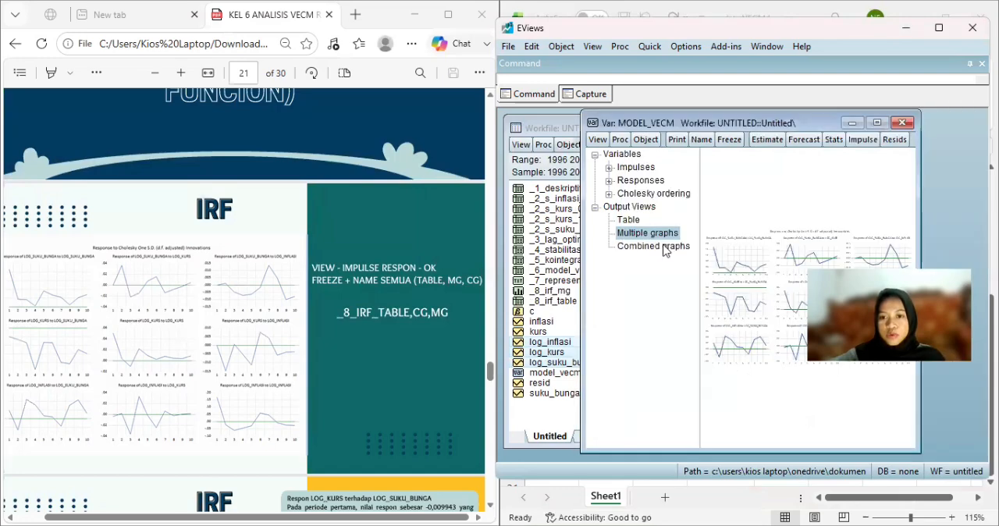
Freeze the combined graphs view of model_vecm's impulse responses into a graph named _8_irf_cg and close it.
{"action": "left_click", "coordinate": [652, 246]}
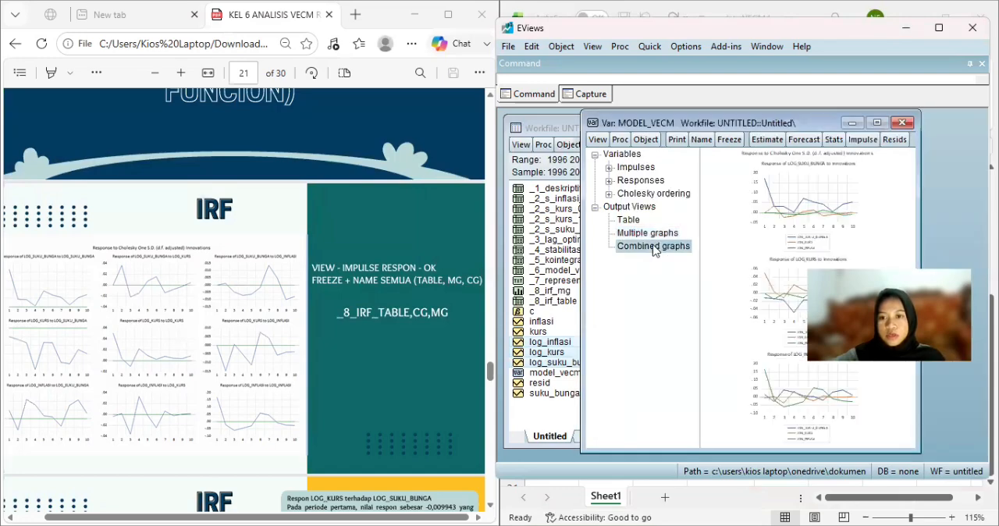
{"action": "left_click", "coordinate": [728, 140]}
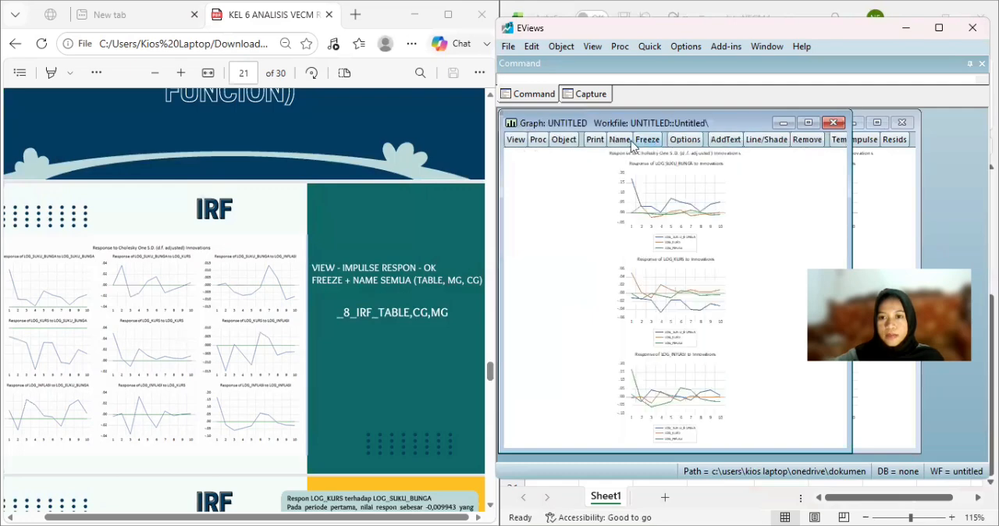
{"action": "left_click", "coordinate": [620, 140]}
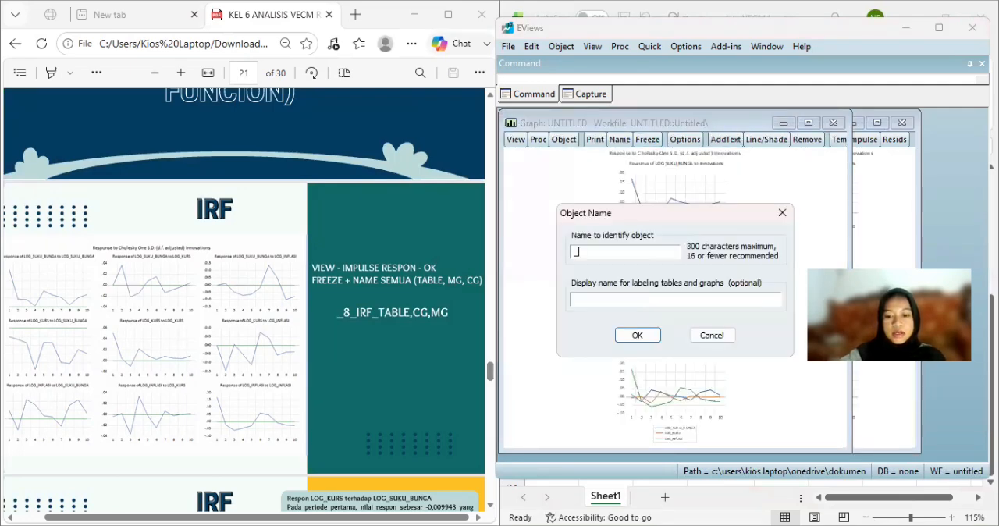
{"action": "type", "text": "_8_irf"}
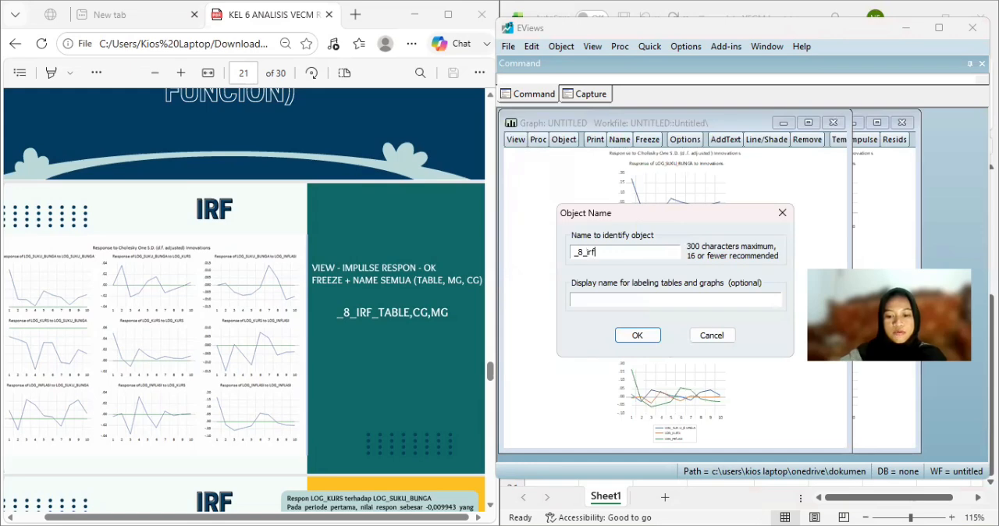
{"action": "type", "text": "_c"}
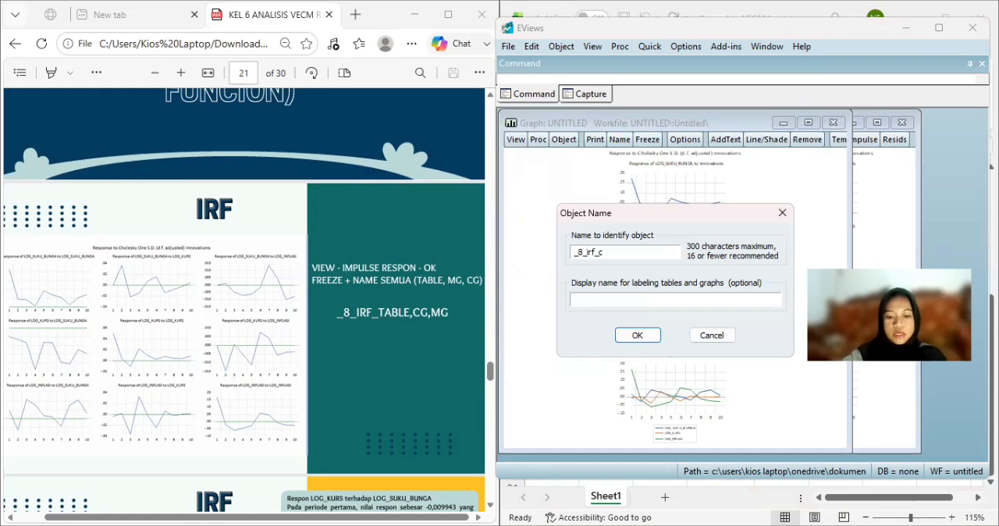
{"action": "type", "text": "g"}
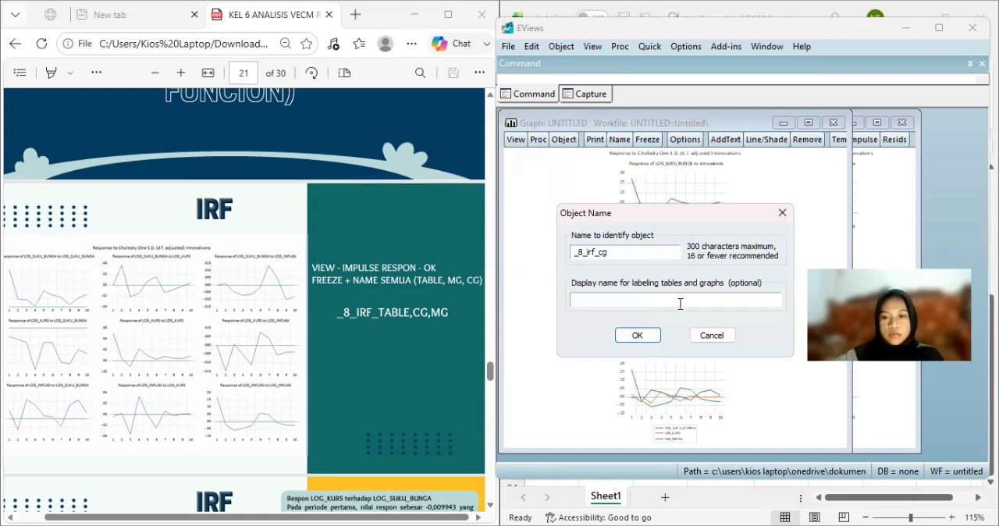
{"action": "left_click", "coordinate": [653, 335]}
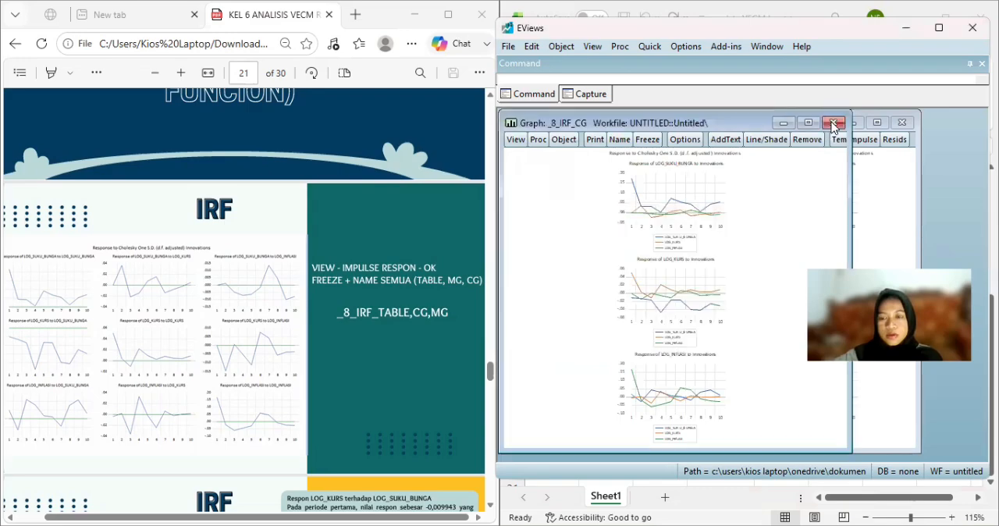
{"action": "left_click", "coordinate": [832, 123]}
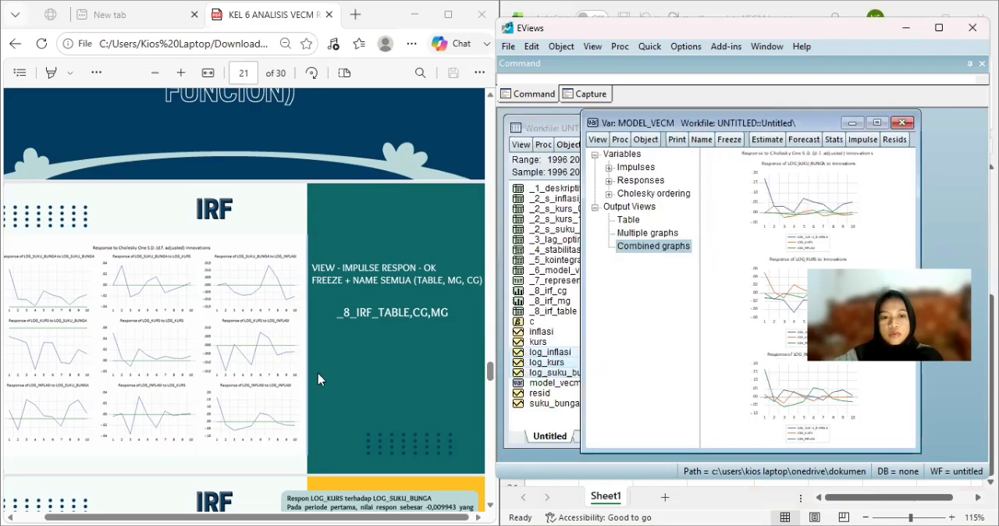
Review the PDF's IRF slide interpreting the responses of LOG_KURS to each of the three variables.
{"action": "scroll", "coordinate": [318, 379], "scroll_direction": "down", "scroll_amount": 2}
{"action": "scroll", "coordinate": [318, 373], "scroll_direction": "down", "scroll_amount": 3}
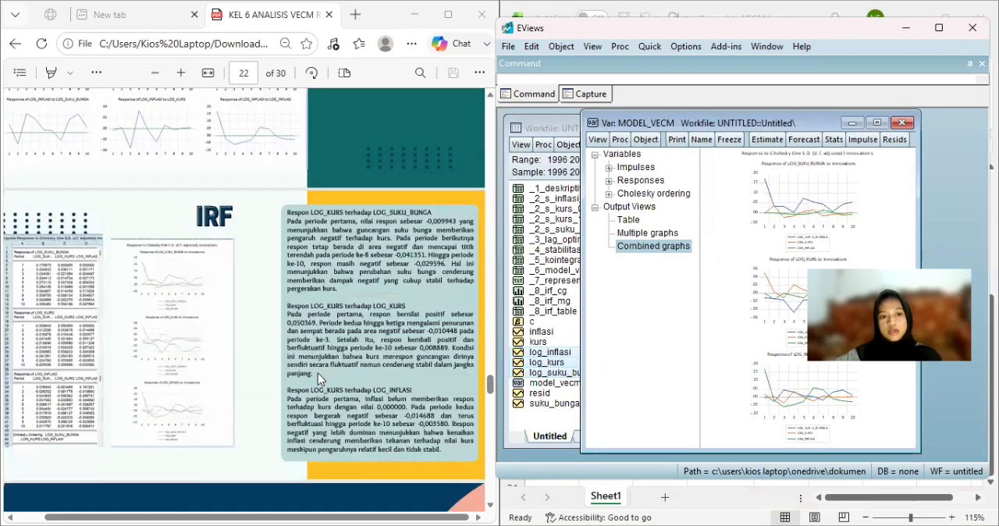
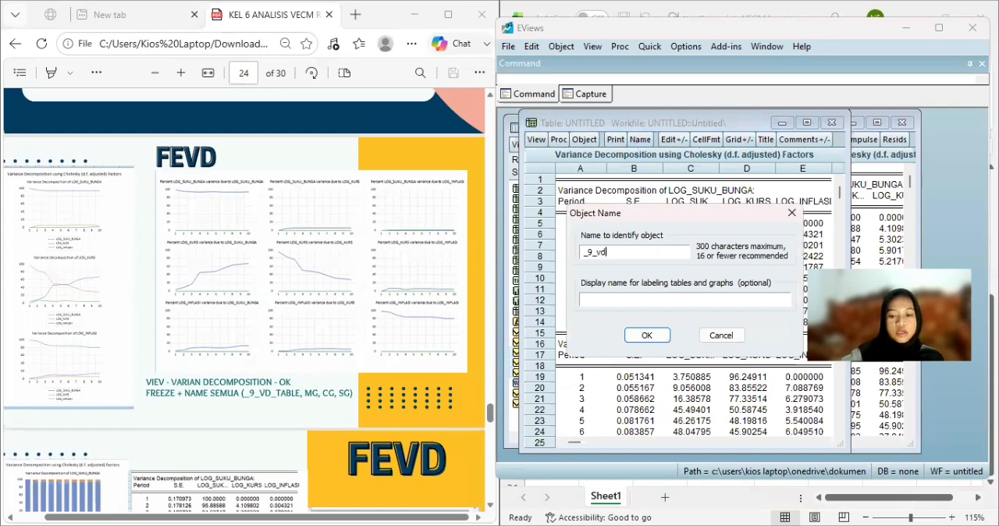
Name the frozen variance decomposition table _9_vd_table and close it.
{"action": "type", "text": "_tabl"}
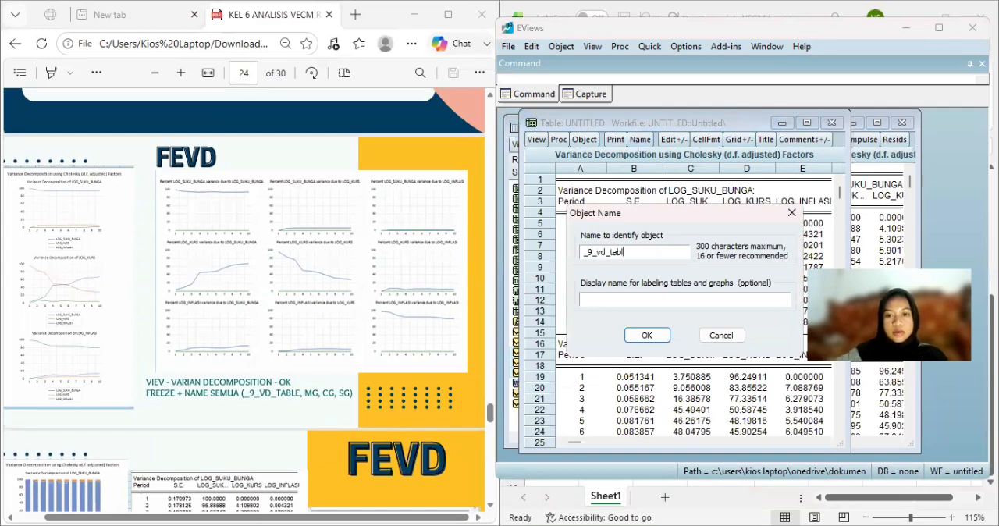
{"action": "type", "text": "e"}
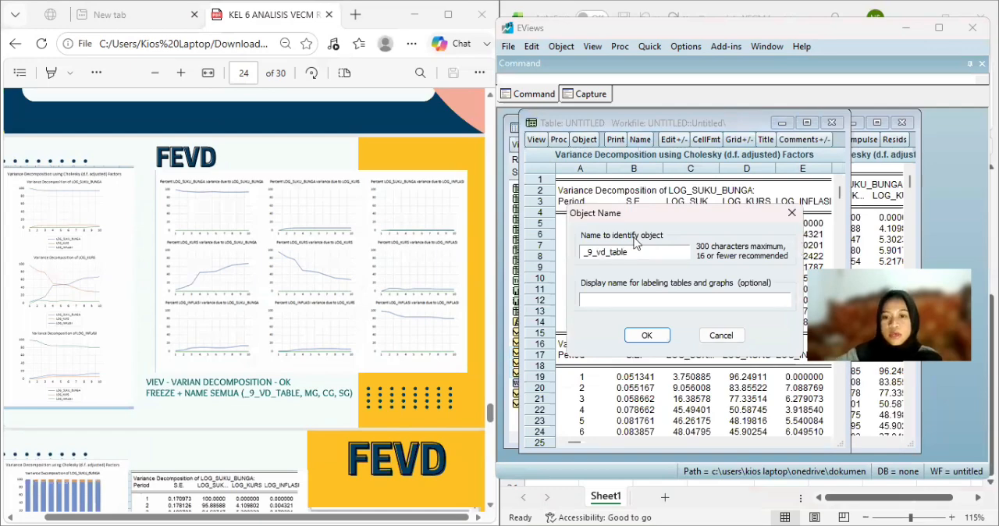
{"action": "key", "text": "Return"}
{"action": "left_click", "coordinate": [832, 122]}
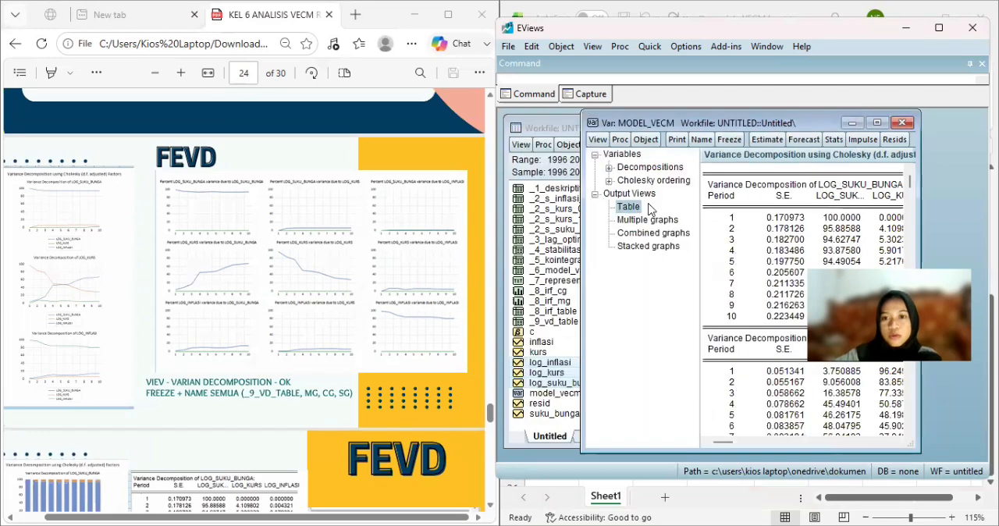
Freeze the multiple graphs view of model_vecm's variance decomposition into a graph named _9_vd_mg and close it.
{"action": "left_click", "coordinate": [647, 221]}
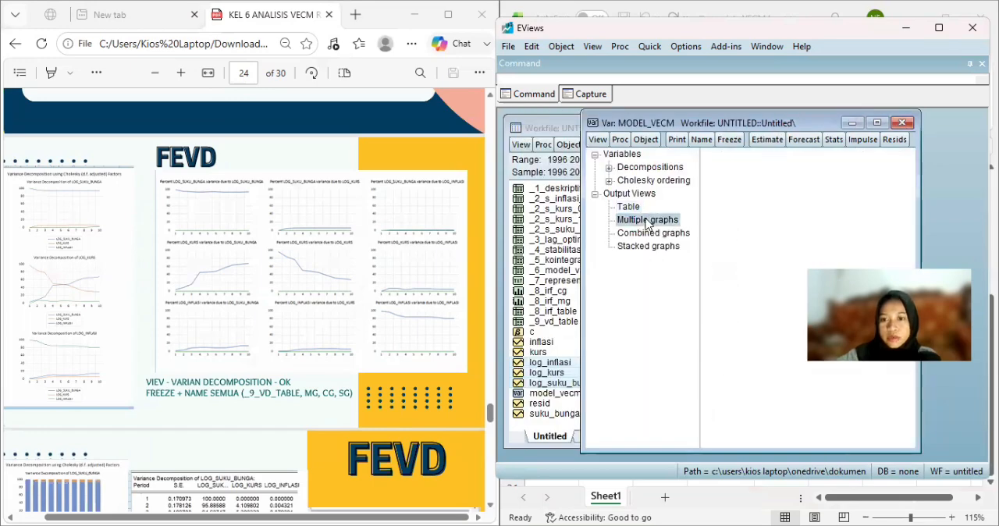
{"action": "left_click", "coordinate": [729, 139]}
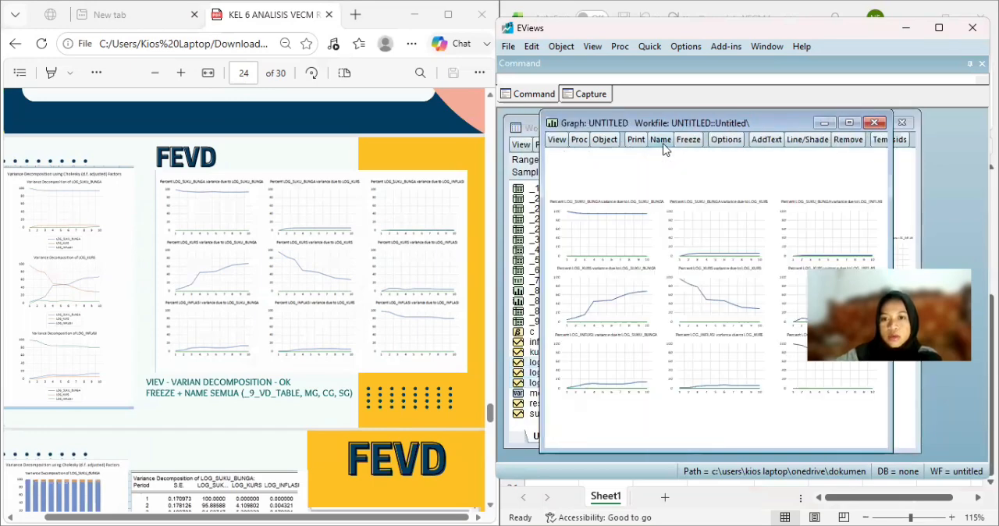
{"action": "left_click", "coordinate": [661, 140]}
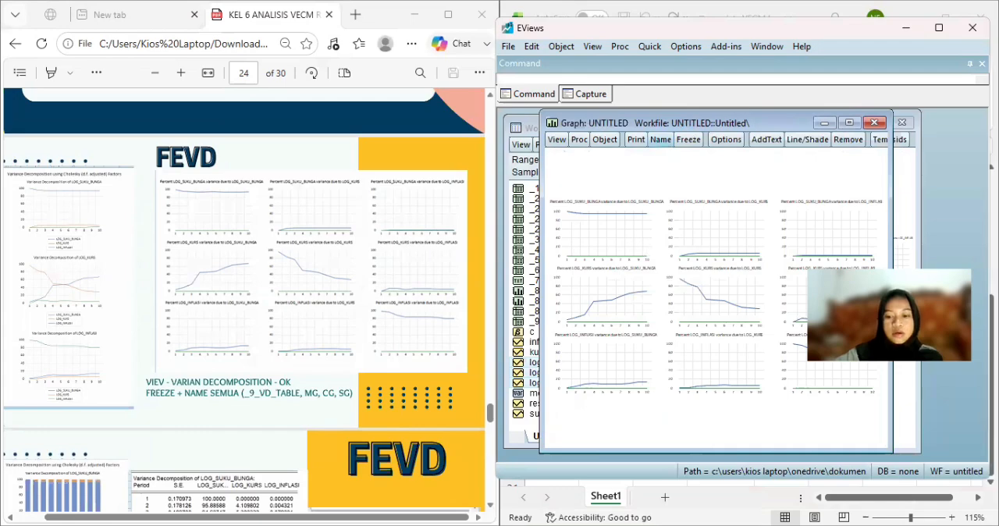
{"action": "type", "text": "_9_"}
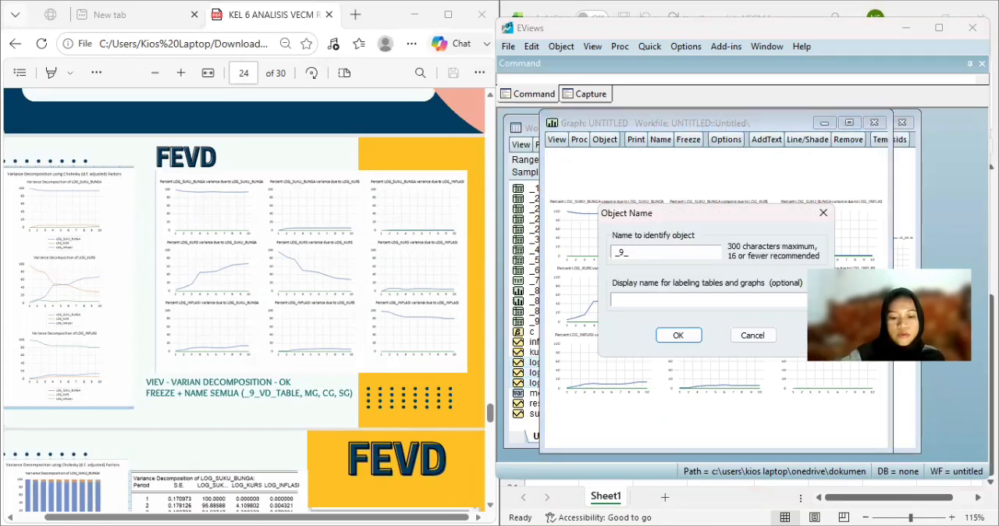
{"action": "type", "text": "vd_"}
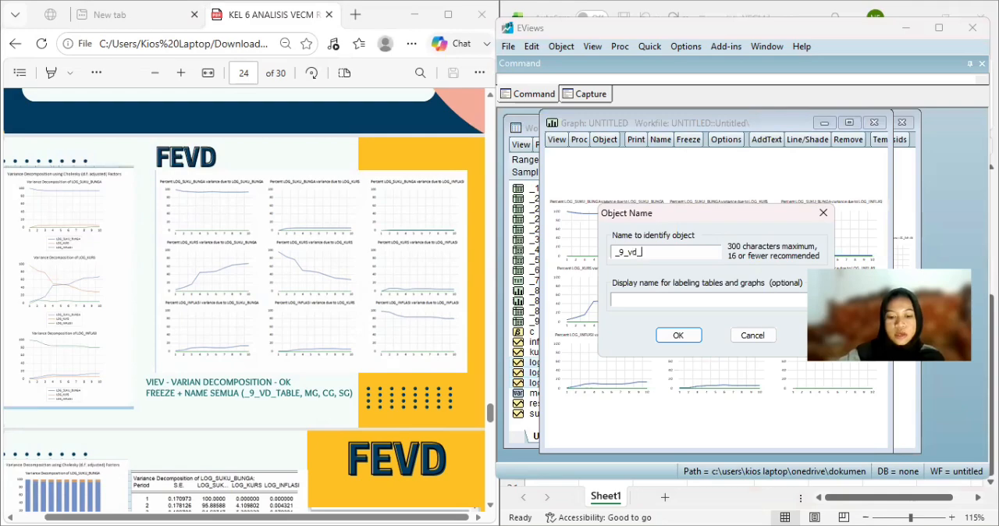
{"action": "type", "text": "mg"}
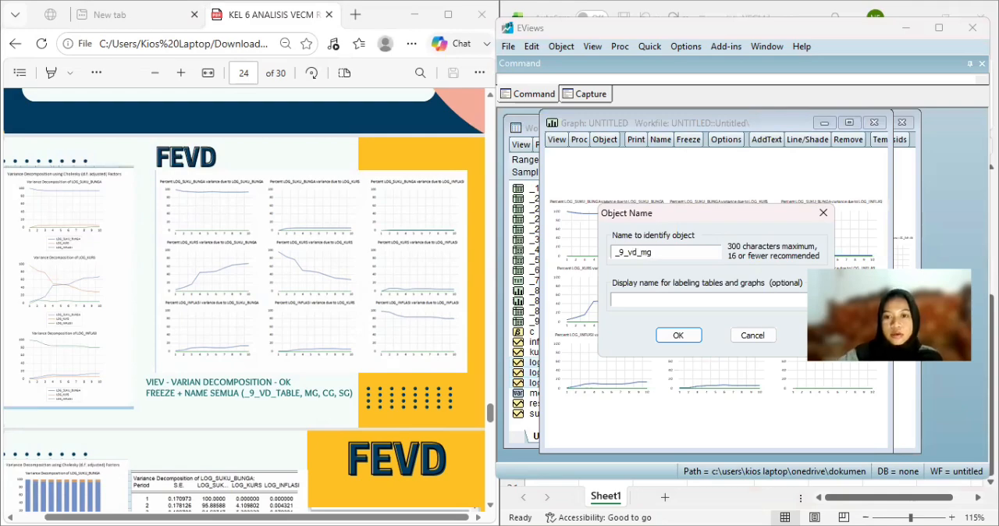
{"action": "left_click", "coordinate": [687, 339]}
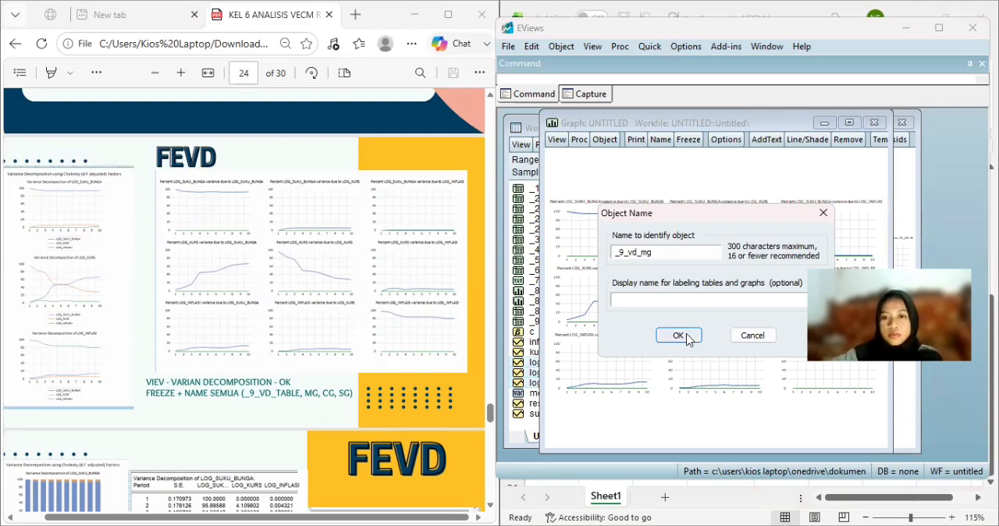
{"action": "left_click", "coordinate": [875, 123]}
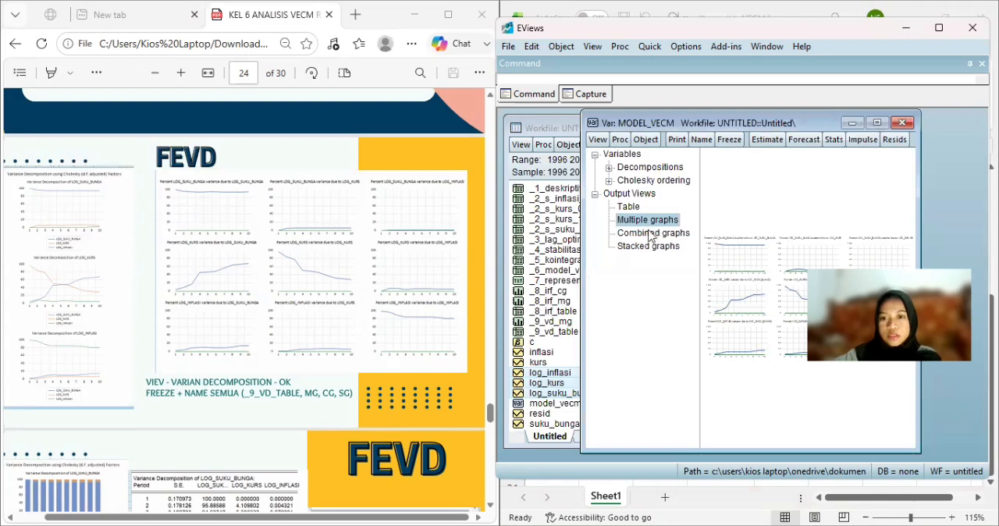
Freeze the combined graphs view of model_vecm's variance decomposition into a graph named _9_vd_cg and close it.
{"action": "left_click", "coordinate": [677, 232]}
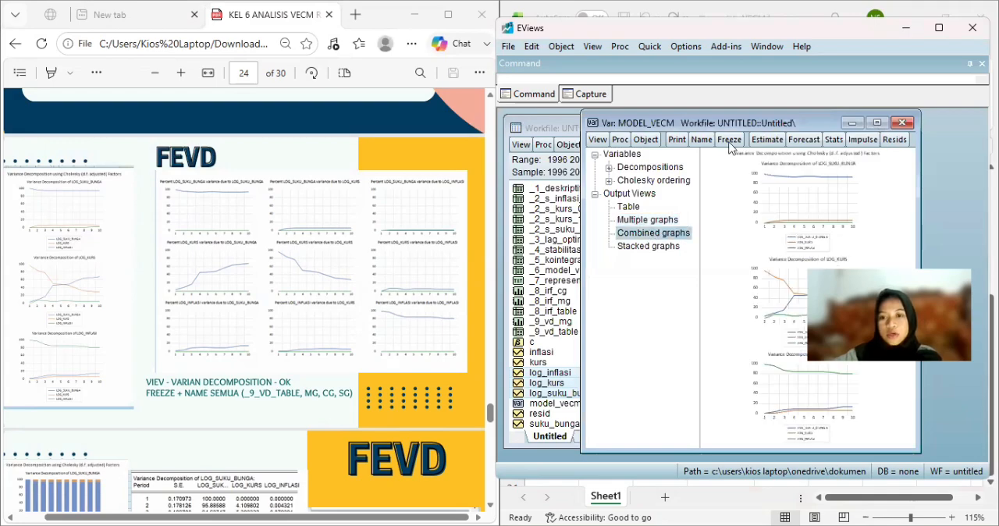
{"action": "left_click", "coordinate": [729, 141]}
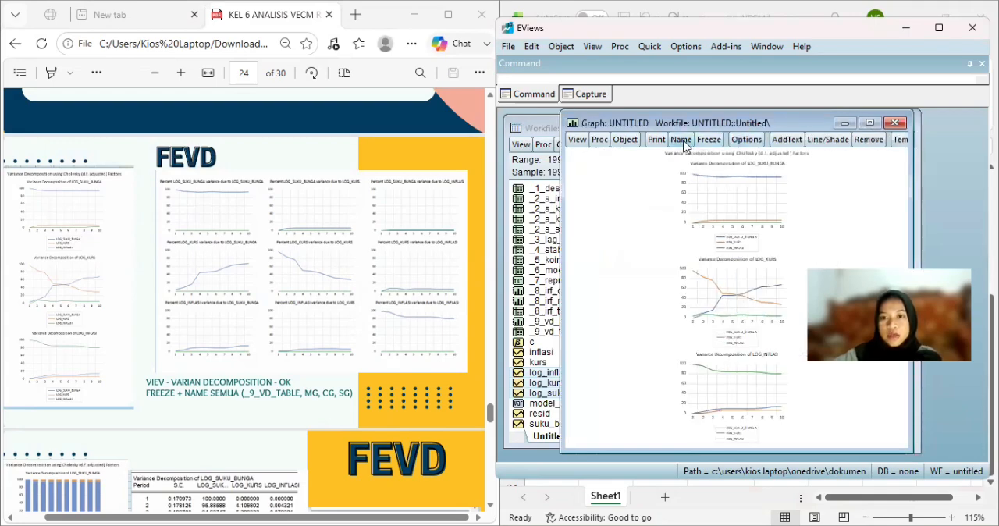
{"action": "left_click", "coordinate": [680, 139]}
{"action": "type", "text": "_9"}
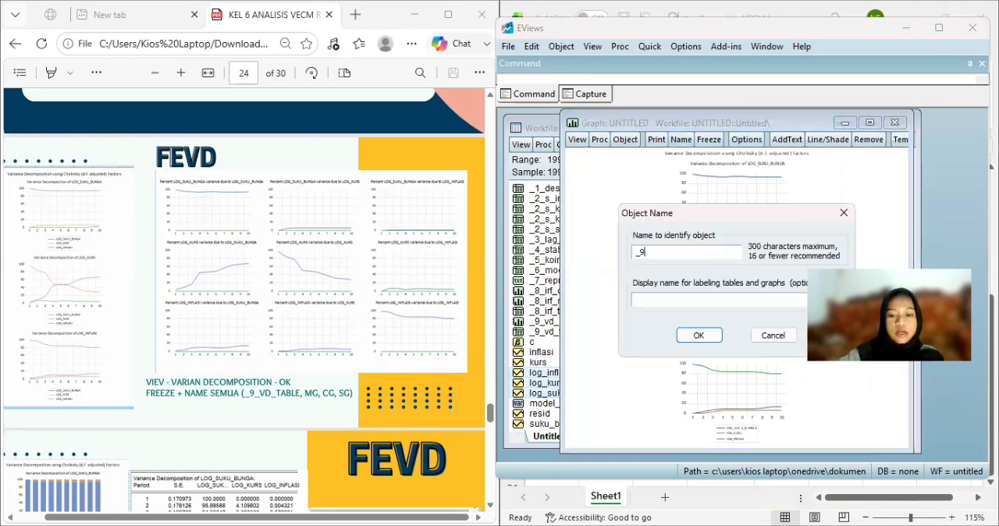
{"action": "type", "text": "_vd_"}
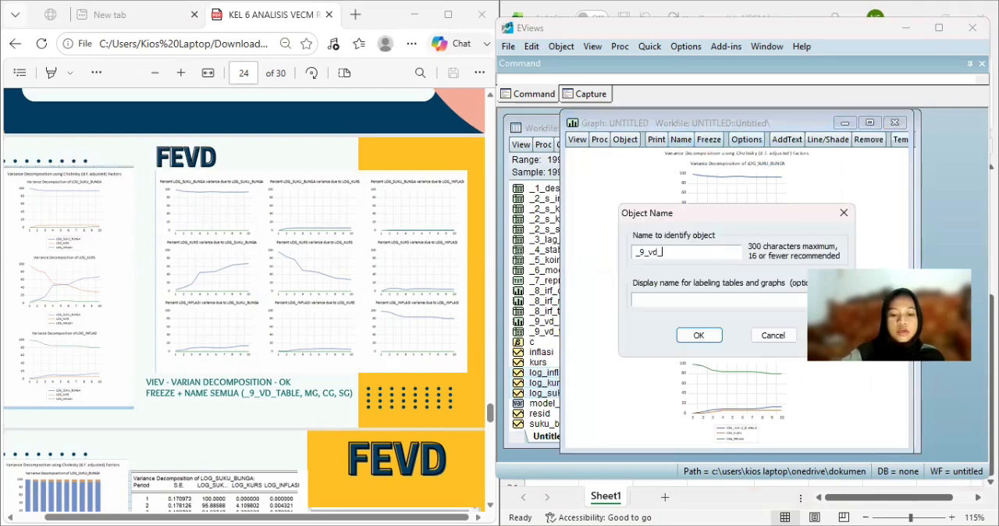
{"action": "type", "text": "cg"}
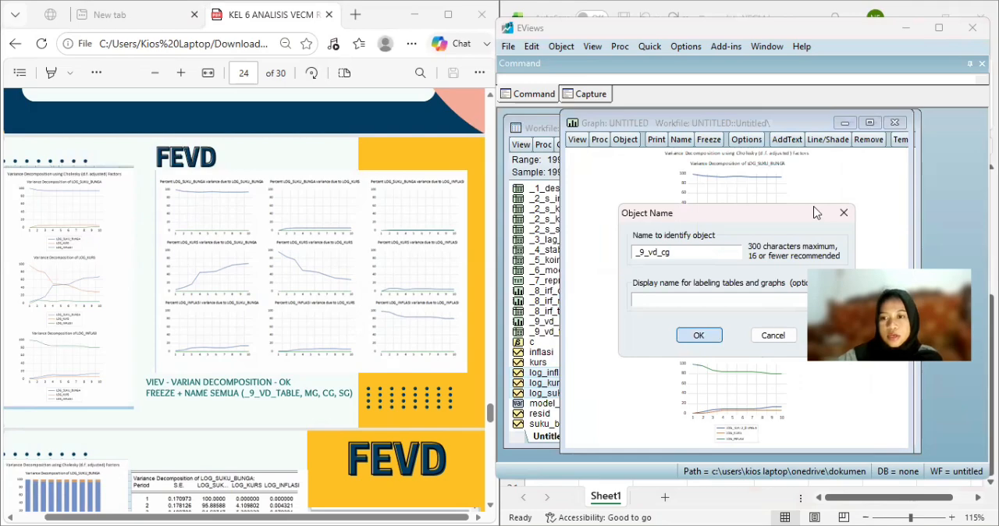
{"action": "key", "text": "Return"}
{"action": "left_click", "coordinate": [895, 122]}
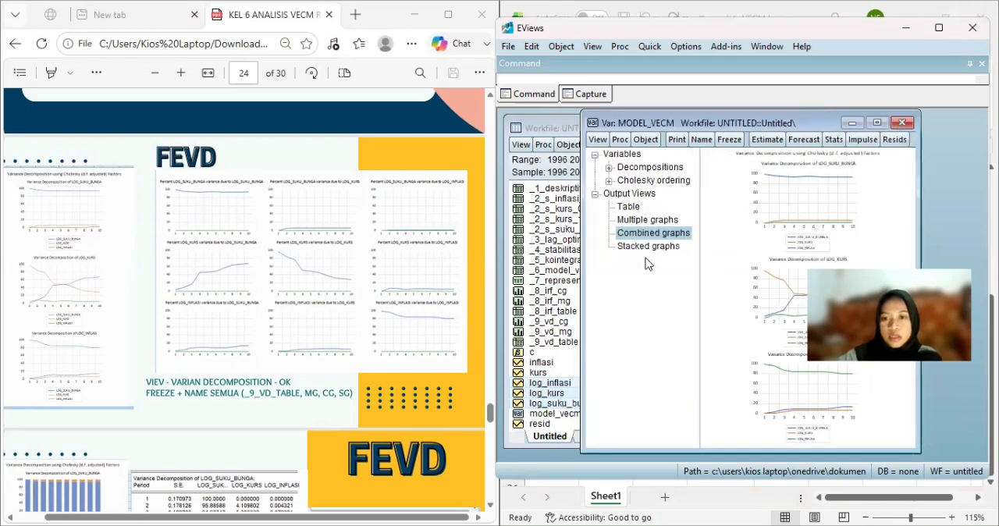
Freeze the stacked graphs view of model_vecm's variance decomposition into a graph named _9_vd_sg.
{"action": "left_click", "coordinate": [647, 246]}
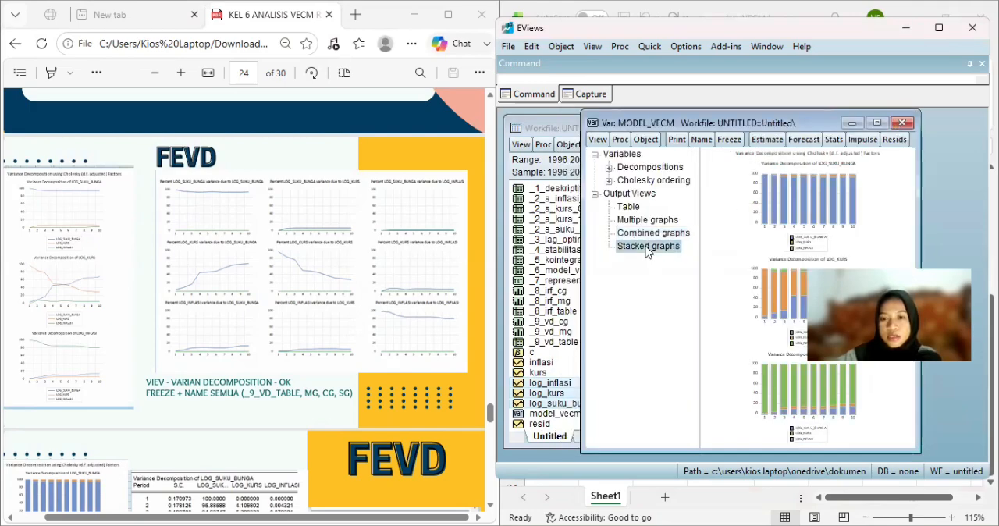
{"action": "left_click", "coordinate": [737, 139]}
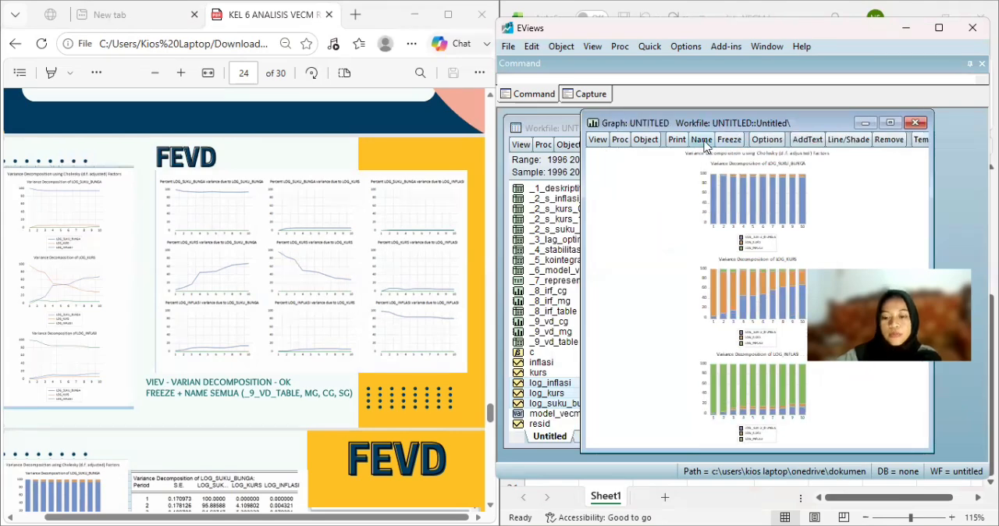
{"action": "left_click", "coordinate": [701, 139]}
{"action": "type", "text": "_9_"}
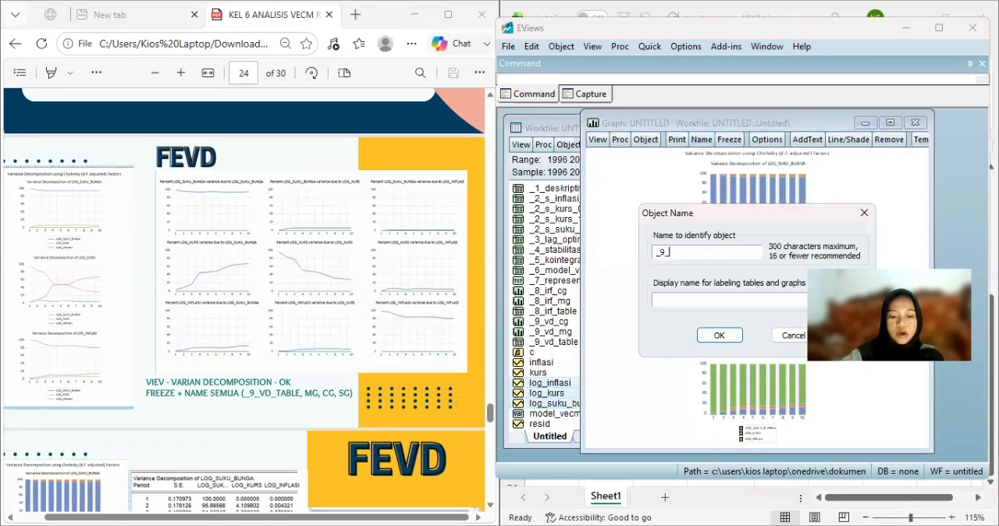
{"action": "type", "text": "vd_"}
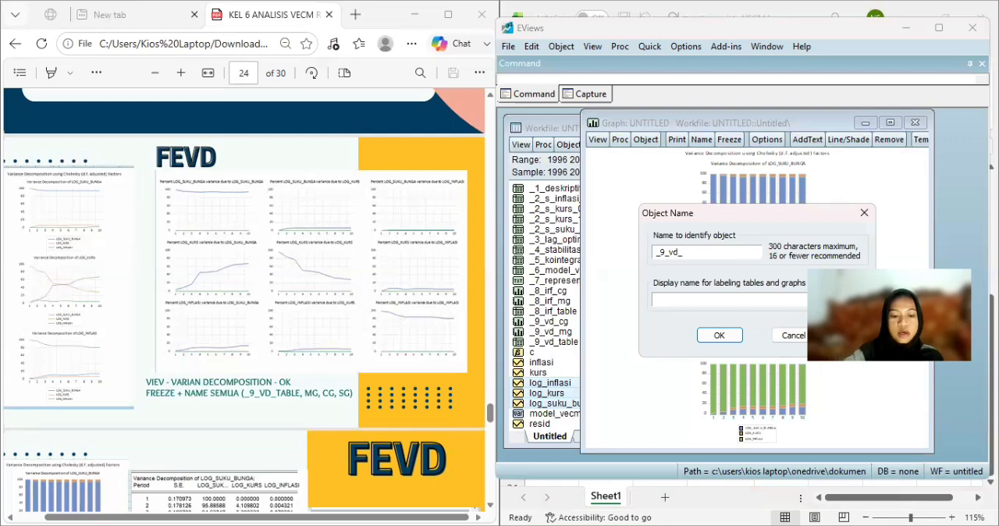
{"action": "type", "text": "sg"}
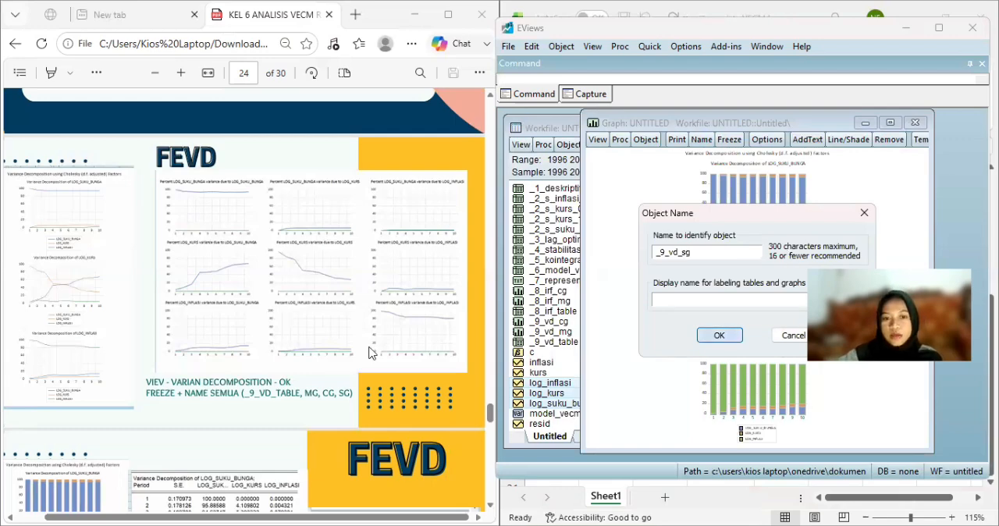
{"action": "key", "text": "Return"}
Review the PDF's FEVD slides for LOG_SUKU_BUNGA, LOG_KURS and LOG_INFLASI and the Granger causality (Uji Kausalitas) slide with its instructions.
{"action": "scroll", "coordinate": [369, 352], "scroll_direction": "down", "scroll_amount": 10}
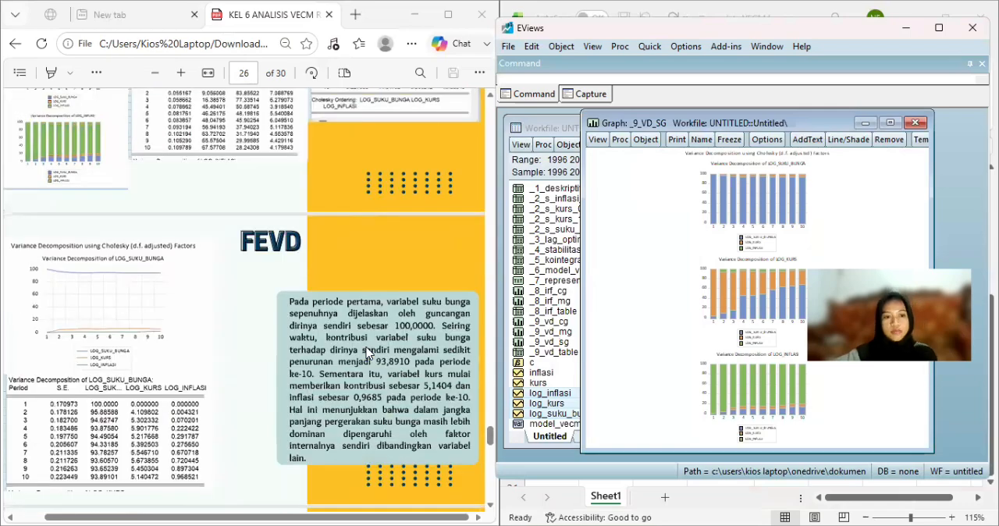
{"action": "scroll", "coordinate": [369, 353], "scroll_direction": "down", "scroll_amount": 2}
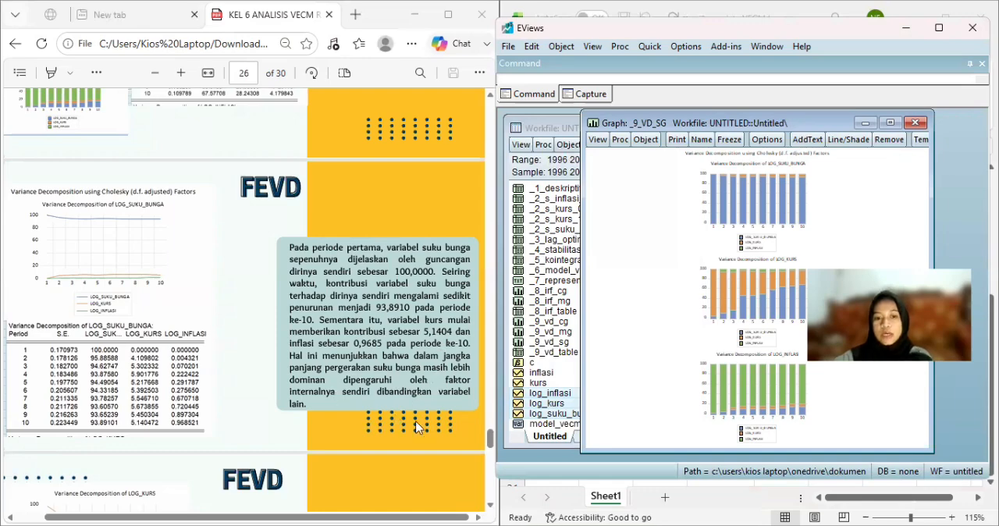
{"action": "scroll", "coordinate": [418, 426], "scroll_direction": "down", "scroll_amount": 3}
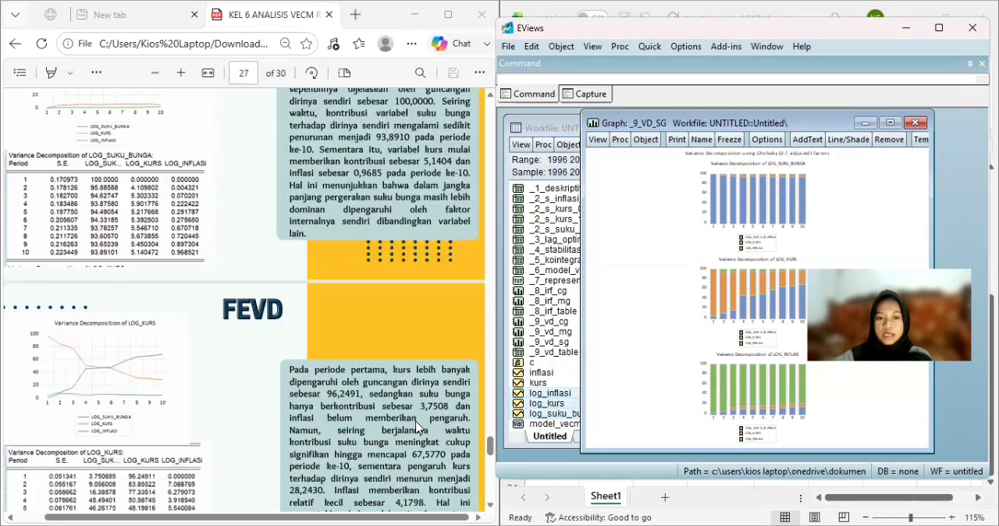
{"action": "scroll", "coordinate": [418, 427], "scroll_direction": "down", "scroll_amount": 2}
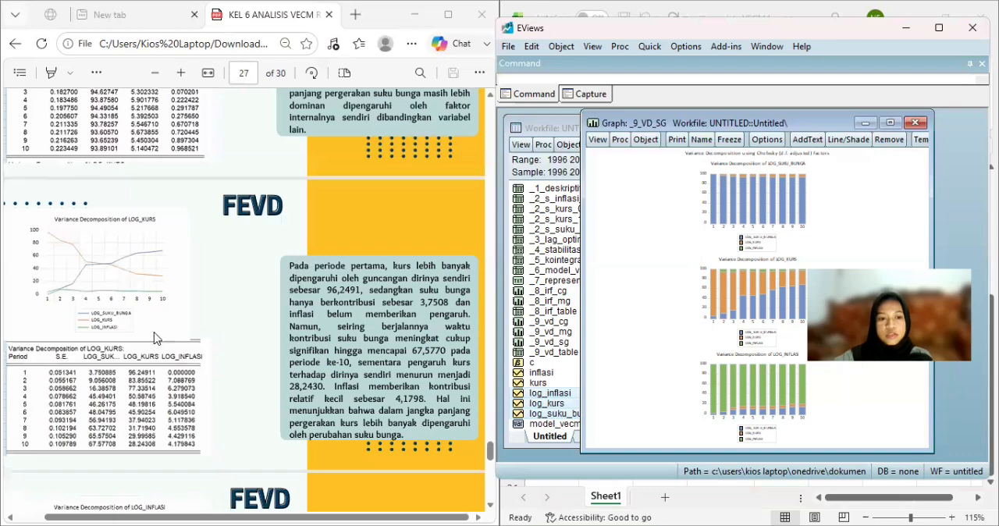
{"action": "scroll", "coordinate": [154, 338], "scroll_direction": "down", "scroll_amount": 1}
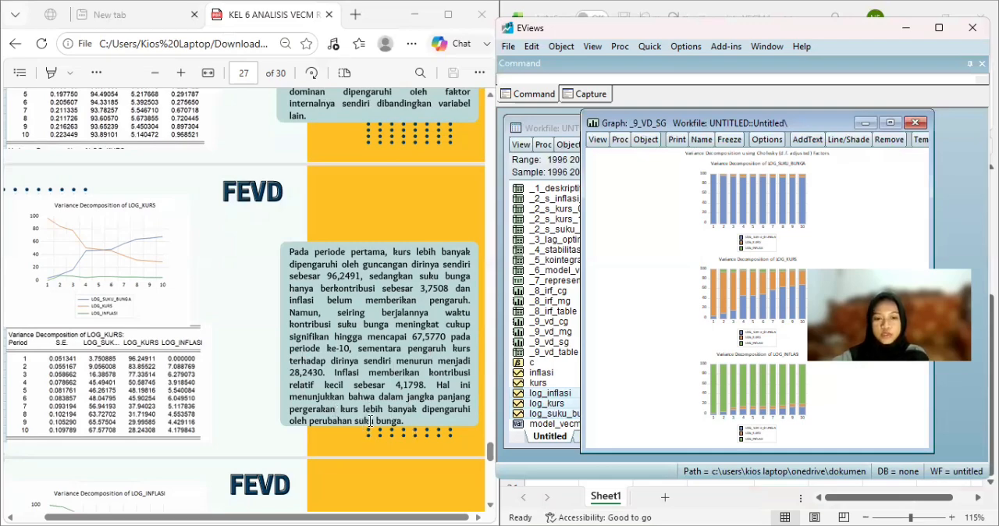
{"action": "scroll", "coordinate": [372, 422], "scroll_direction": "down", "scroll_amount": 3}
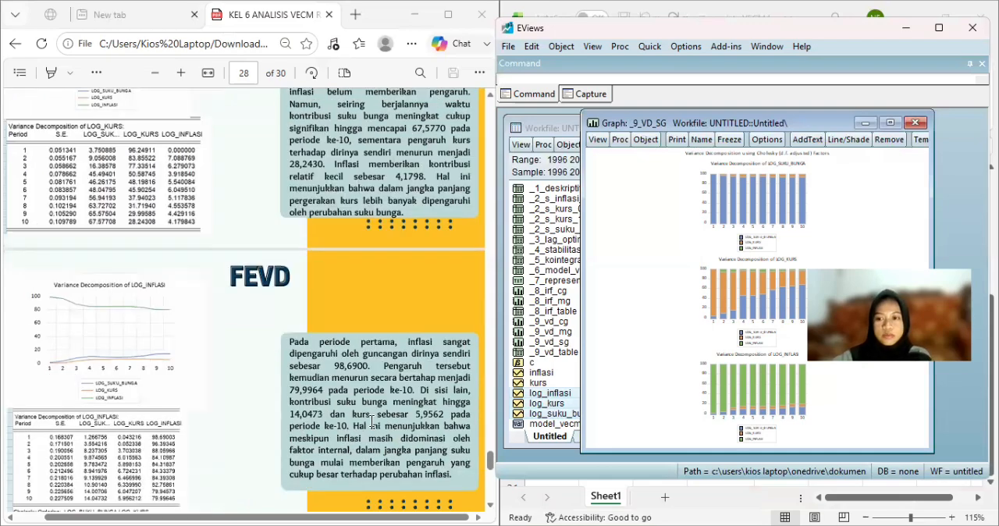
{"action": "scroll", "coordinate": [371, 421], "scroll_direction": "down", "scroll_amount": 1}
{"action": "scroll", "coordinate": [372, 421], "scroll_direction": "down", "scroll_amount": 1}
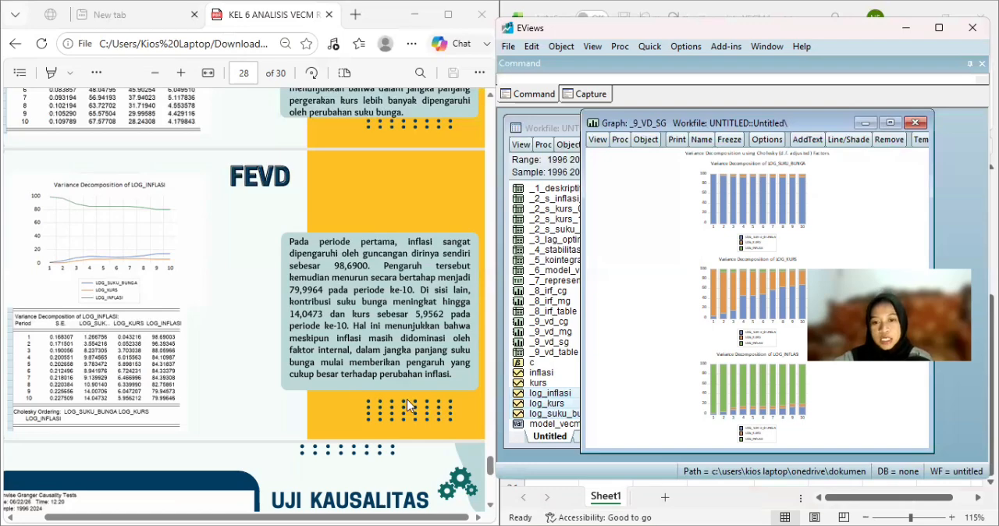
{"action": "scroll", "coordinate": [408, 404], "scroll_direction": "down", "scroll_amount": 3}
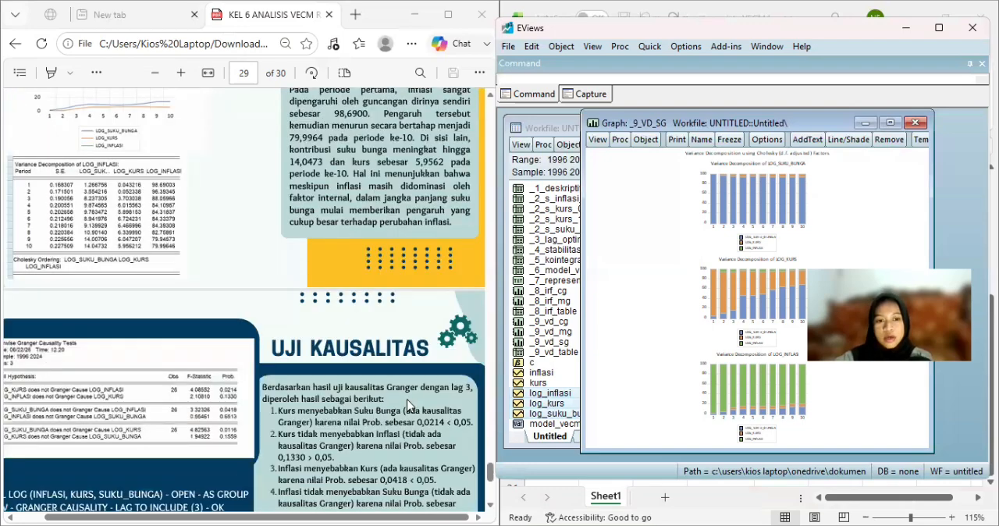
{"action": "scroll", "coordinate": [406, 399], "scroll_direction": "down", "scroll_amount": 2}
{"action": "scroll", "coordinate": [406, 399], "scroll_direction": "down", "scroll_amount": 1}
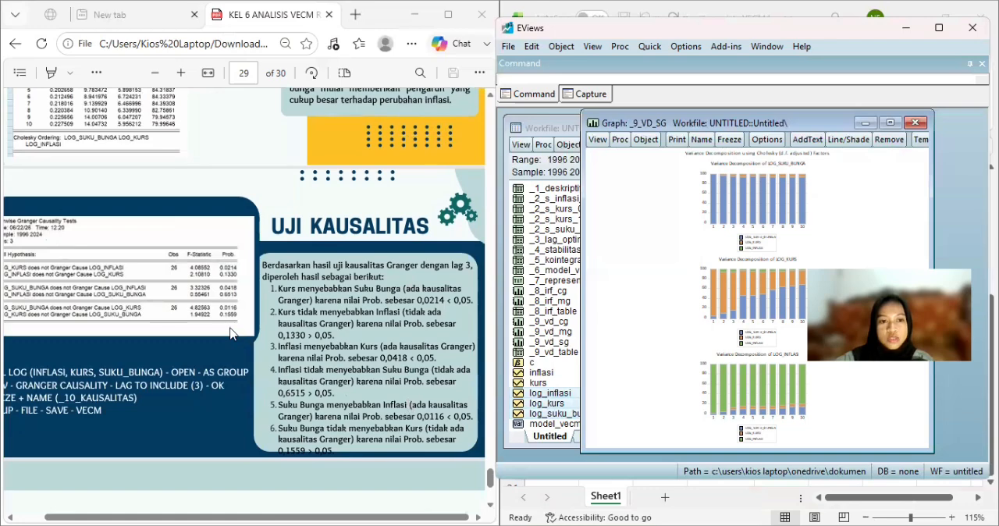
{"action": "scroll", "coordinate": [233, 334], "scroll_direction": "down", "scroll_amount": 1}
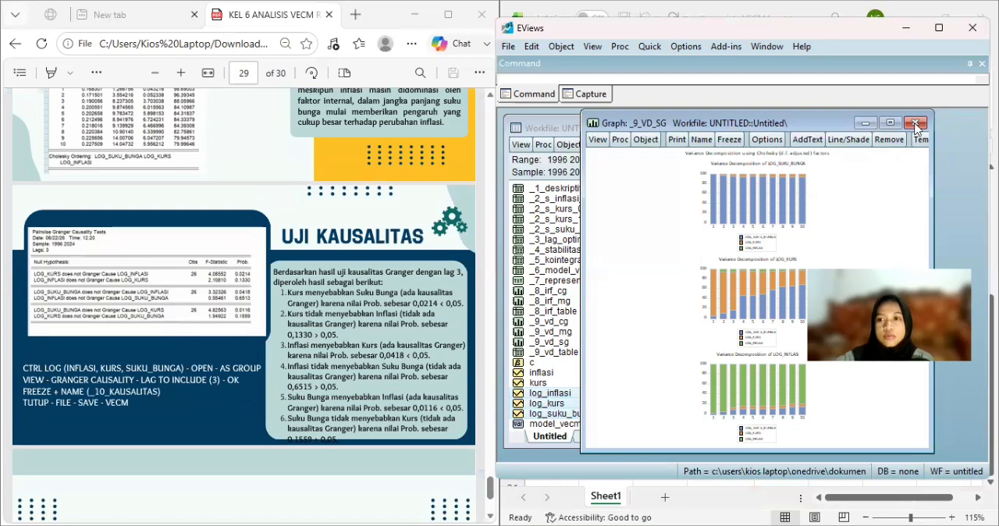
Close the _9_vd_sg graph and model_vecm, and clear the series selection in the workfile.
{"action": "left_click", "coordinate": [916, 123]}
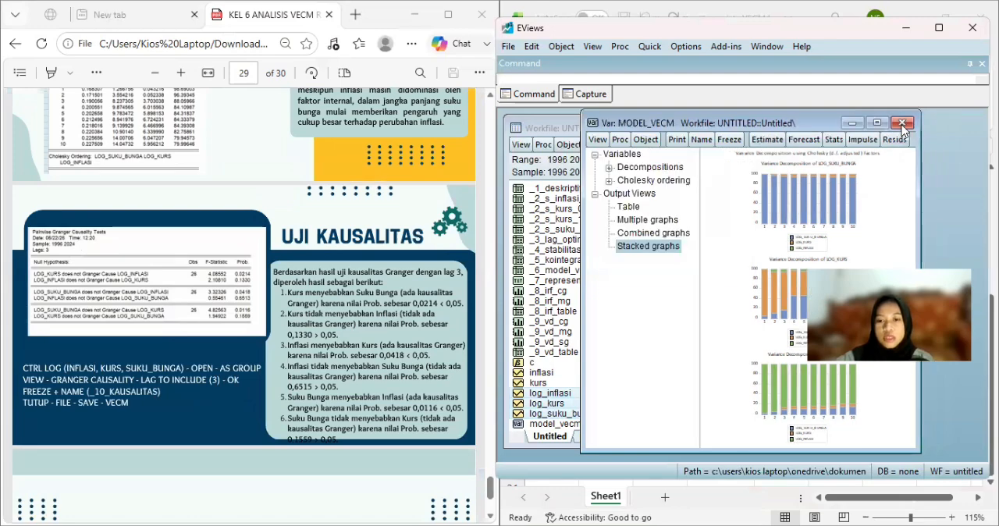
{"action": "left_click", "coordinate": [902, 125]}
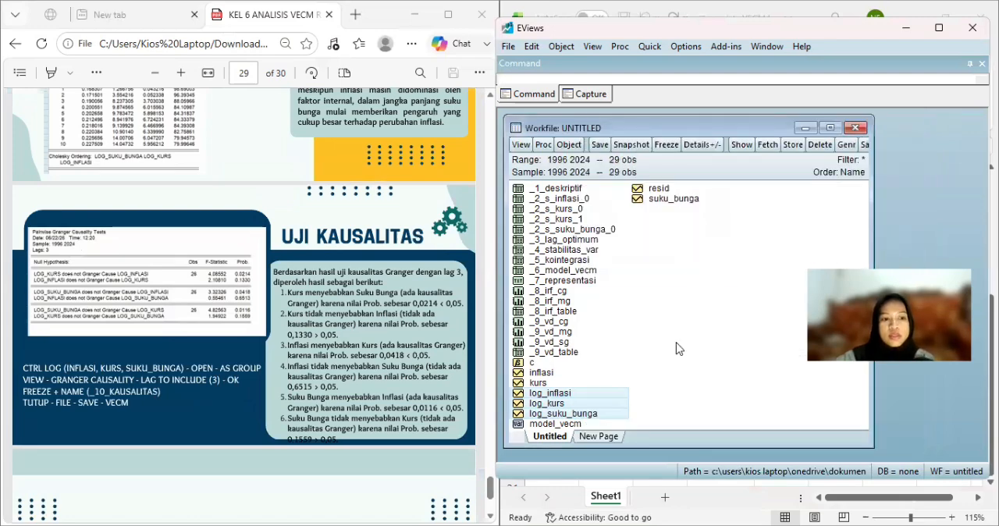
{"action": "left_click", "coordinate": [707, 354]}
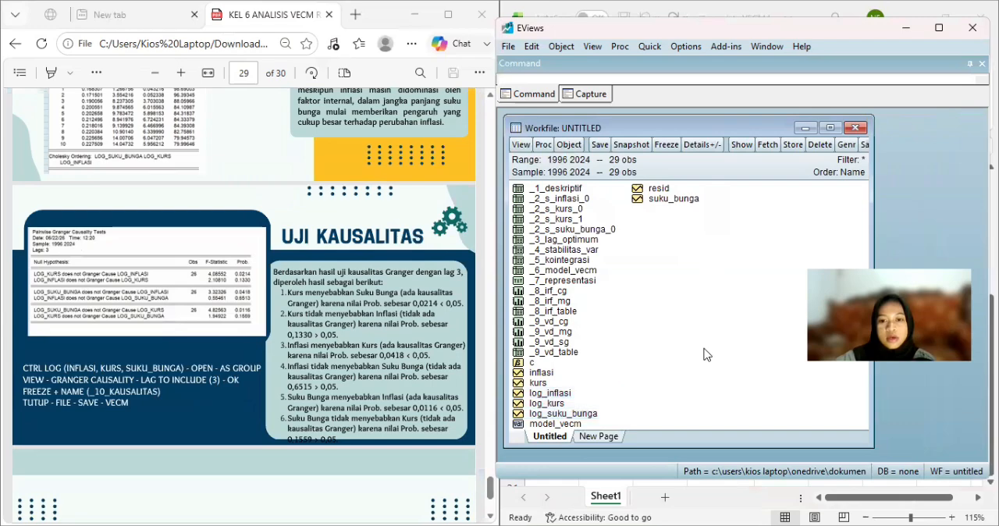
Open the series log_inflasi, log_kurs and log_suku_bunga together as a group.
{"action": "left_click", "coordinate": [551, 394]}
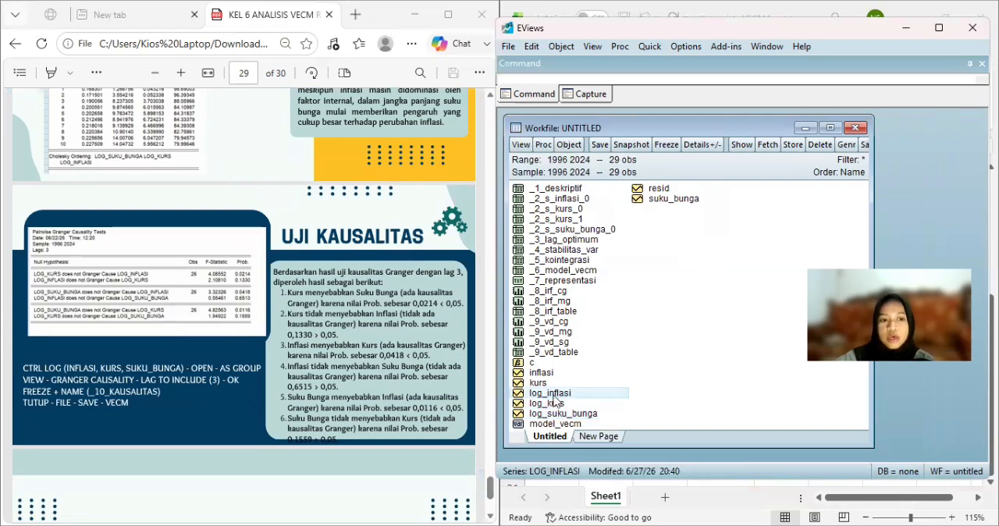
{"action": "left_click", "coordinate": [558, 407], "text": "ctrl"}
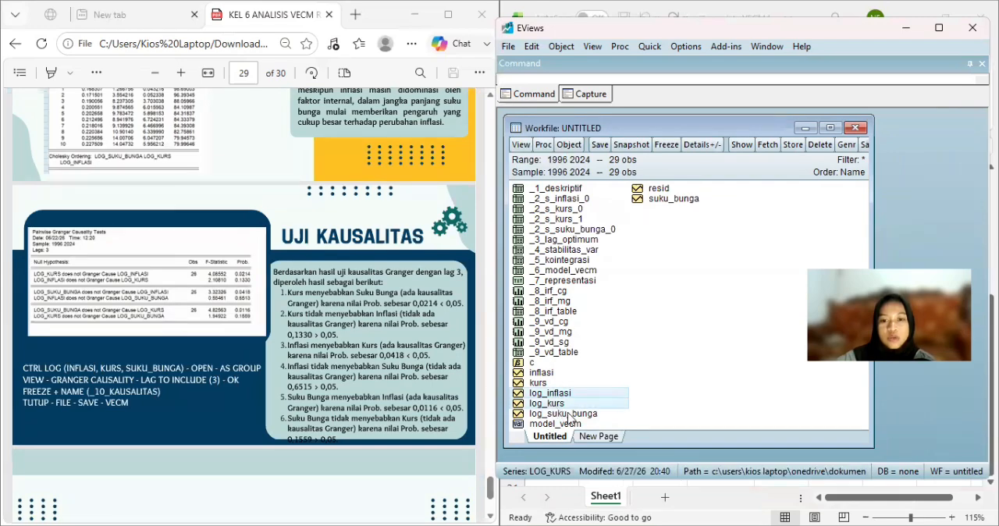
{"action": "left_click", "coordinate": [569, 414], "text": "ctrl"}
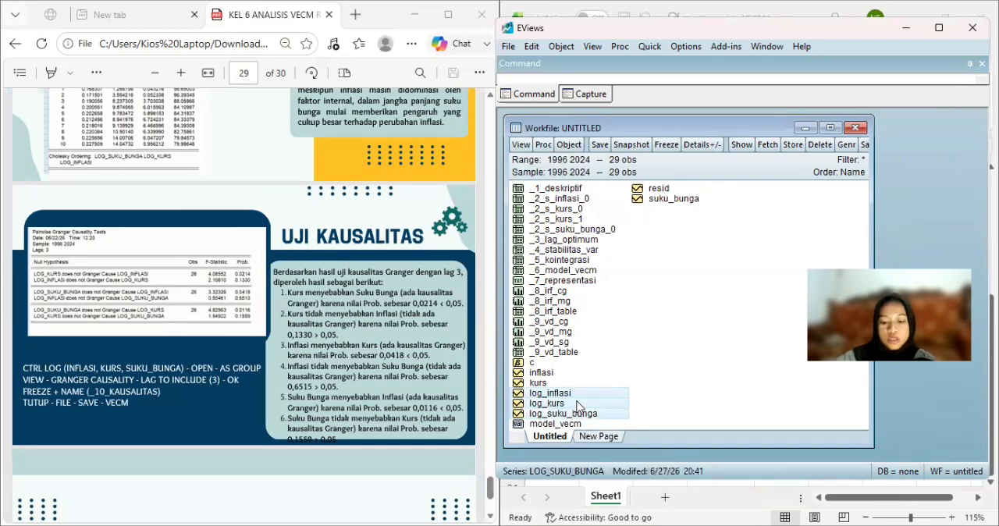
{"action": "right_click", "coordinate": [577, 402]}
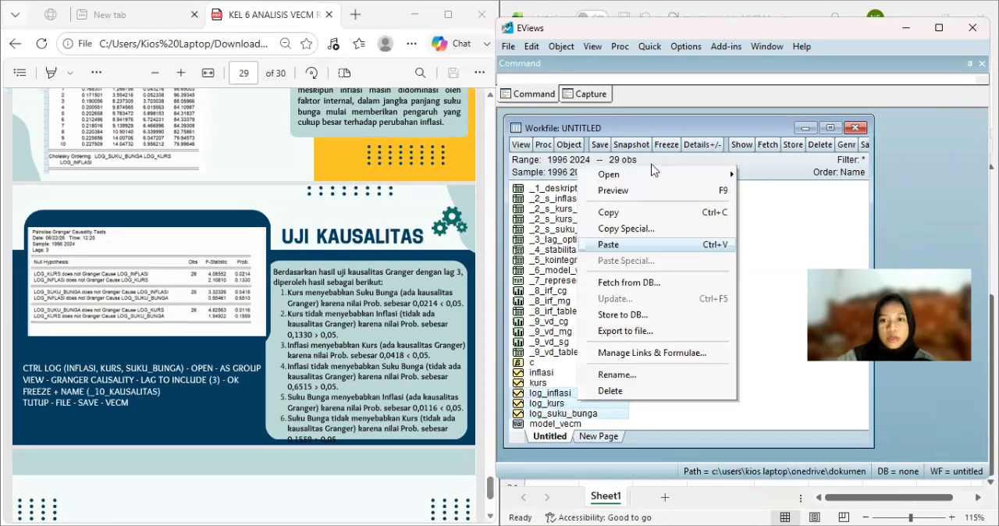
{"action": "mouse_move", "coordinate": [697, 174]}
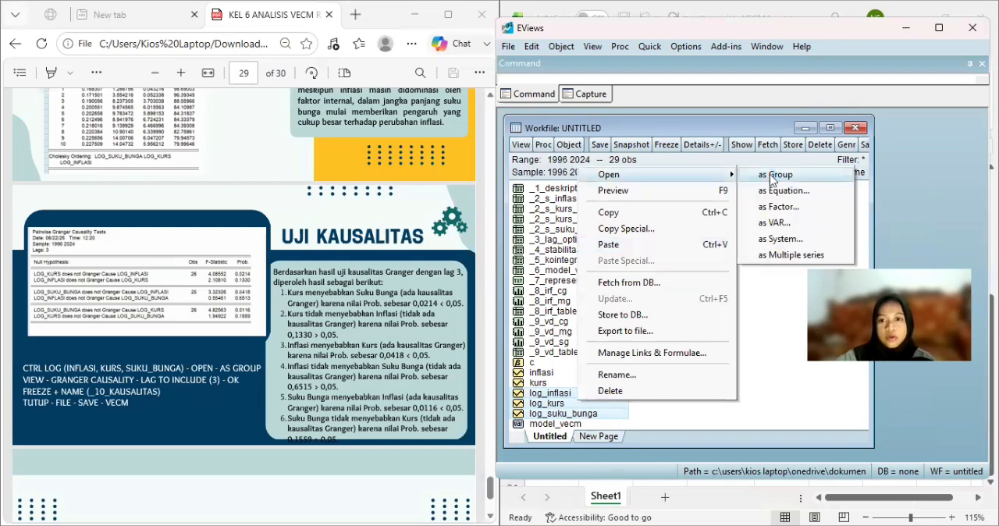
{"action": "key", "text": "Return"}
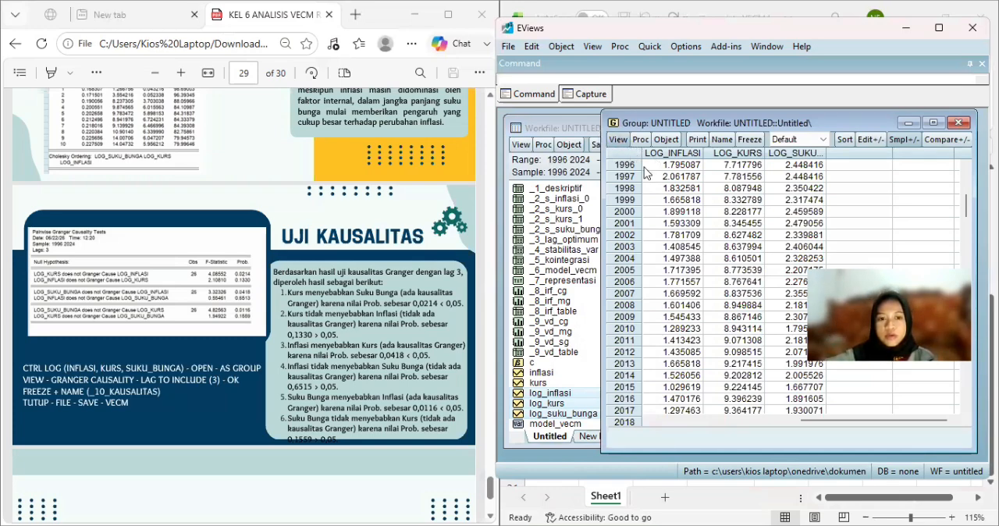
Run the Granger causality test on the group of log series with 3 lags.
{"action": "left_click", "coordinate": [618, 138]}
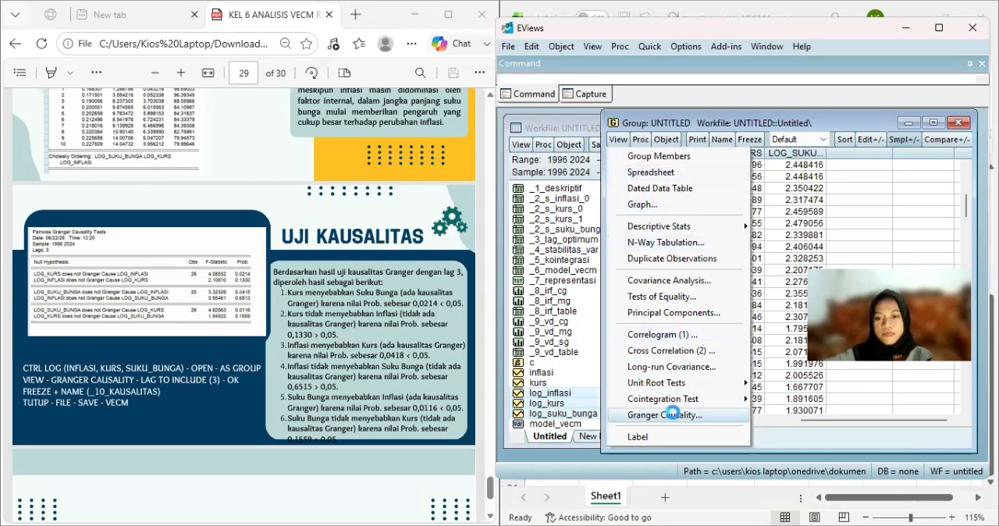
{"action": "left_click", "coordinate": [676, 416]}
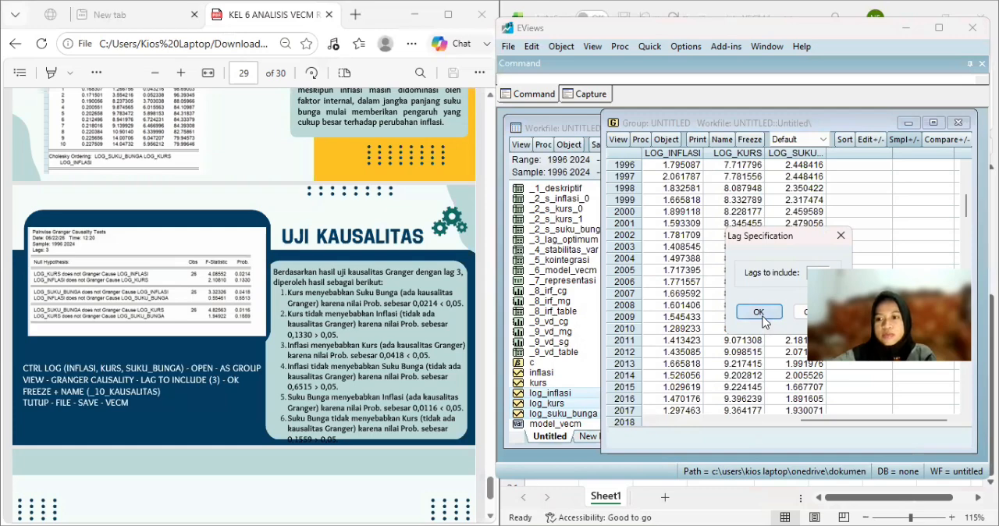
{"action": "left_click", "coordinate": [758, 312]}
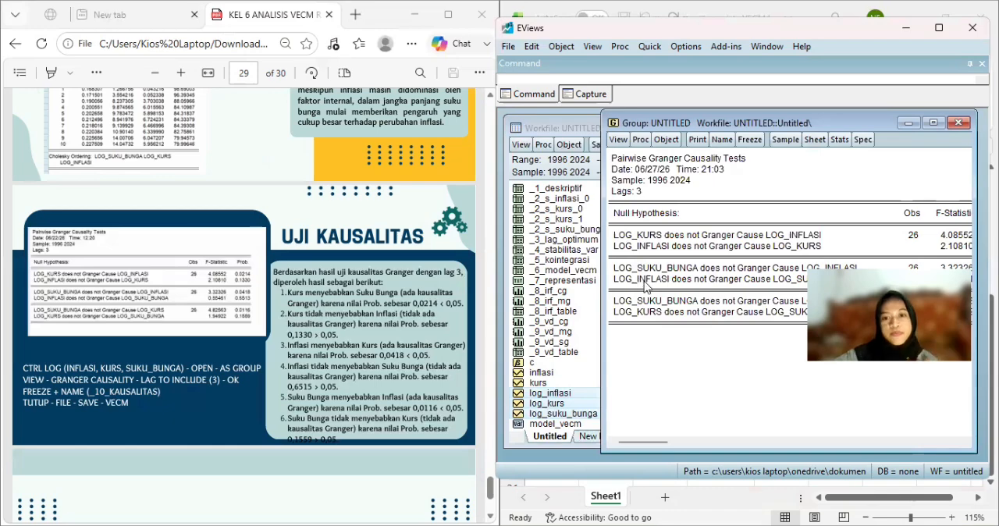
Freeze the pairwise Granger causality results into a table named _10_kausalitas.
{"action": "left_click", "coordinate": [751, 141]}
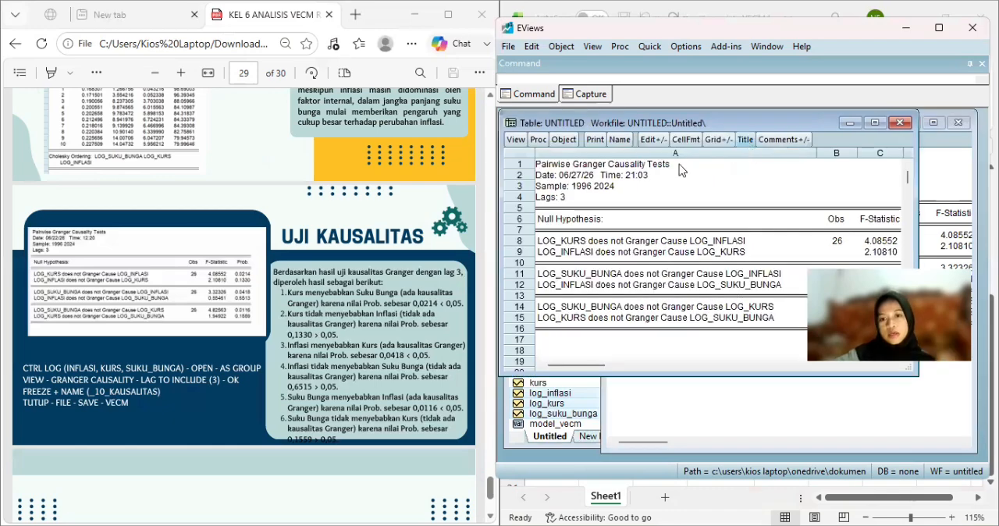
{"action": "left_click", "coordinate": [620, 140]}
{"action": "type", "text": "_"}
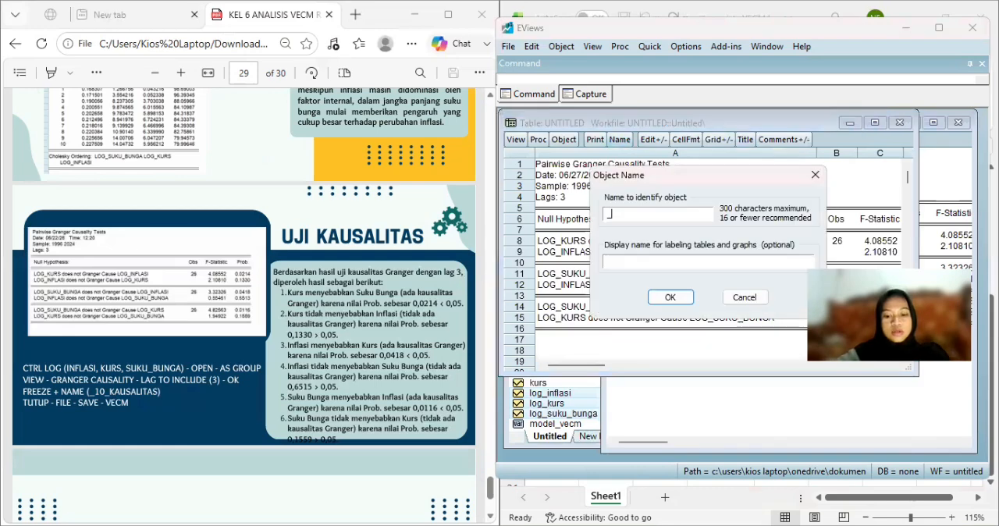
{"action": "type", "text": "10_k"}
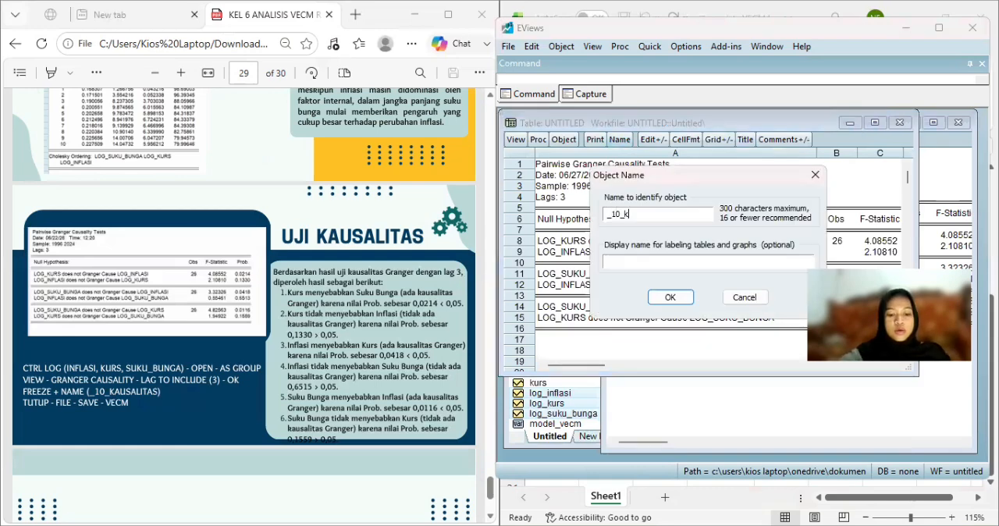
{"action": "type", "text": "ausalitas"}
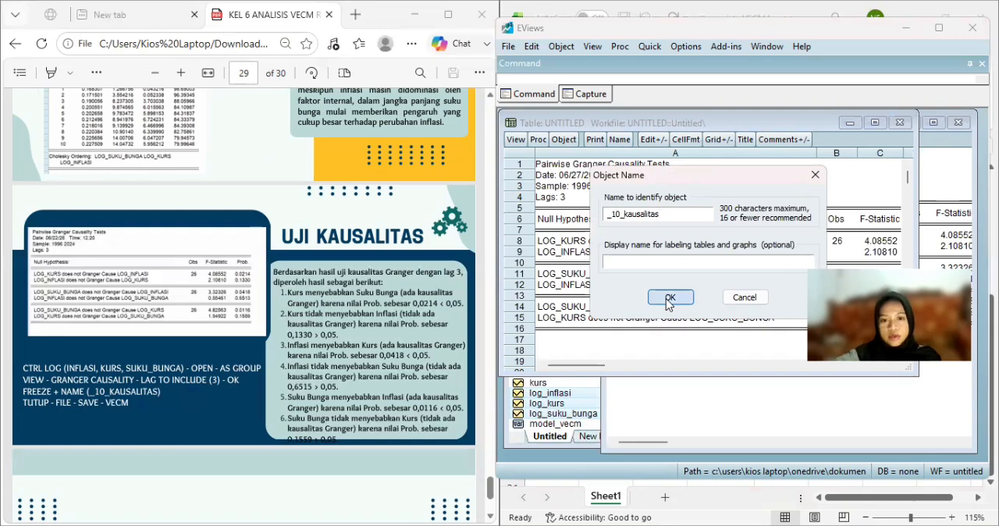
{"action": "key", "text": "Return"}
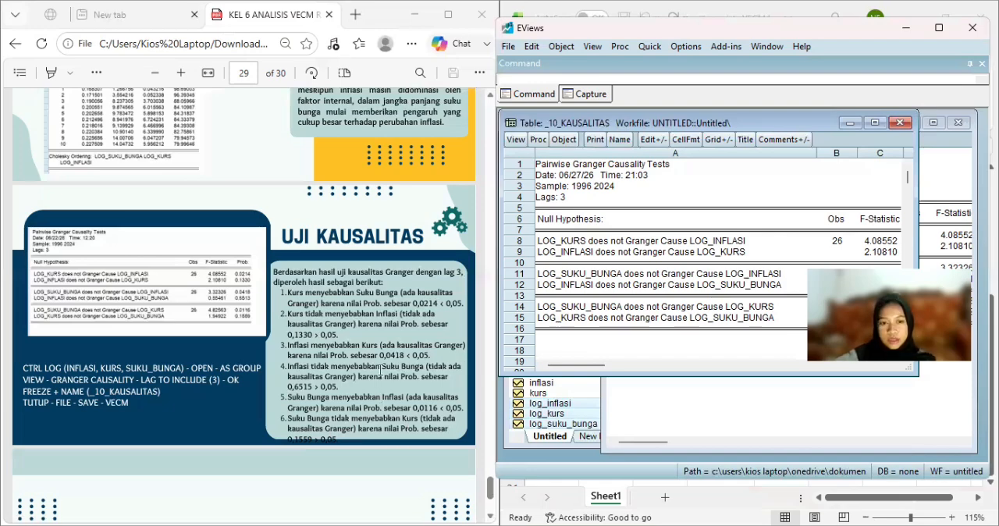
Close the _10_kausalitas table and the Granger causality group, deleting the untitled group.
{"action": "scroll", "coordinate": [377, 349], "scroll_direction": "down", "scroll_amount": 1}
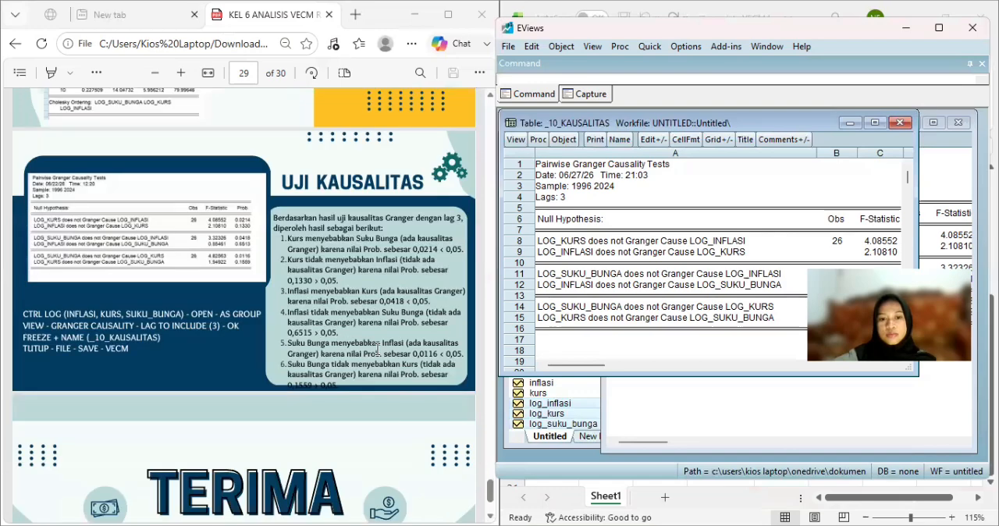
{"action": "scroll", "coordinate": [378, 348], "scroll_direction": "down", "scroll_amount": 2}
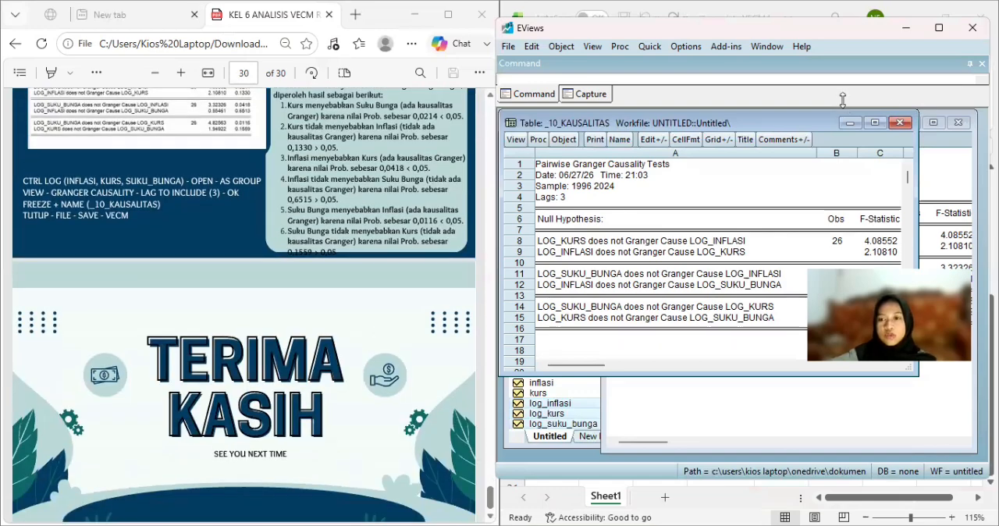
{"action": "left_click", "coordinate": [902, 124]}
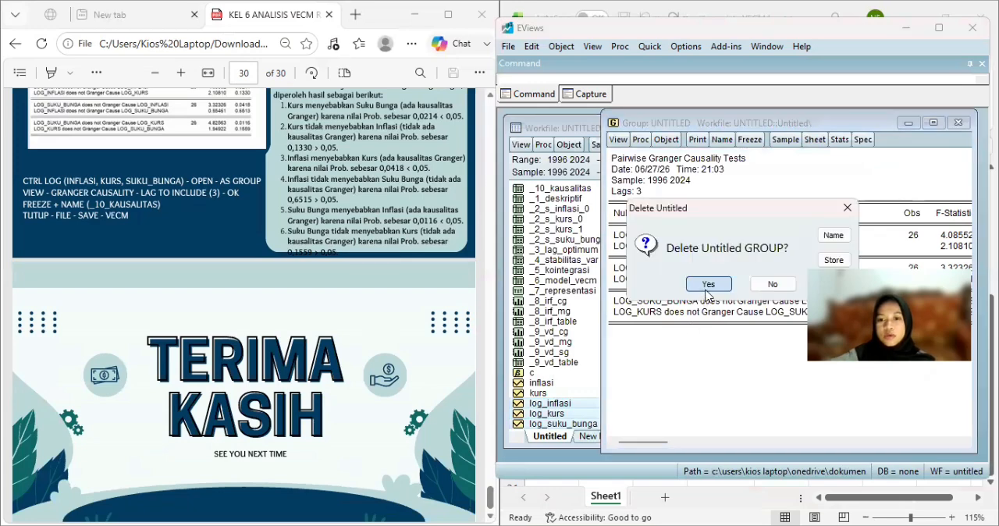
{"action": "key", "text": "Return"}
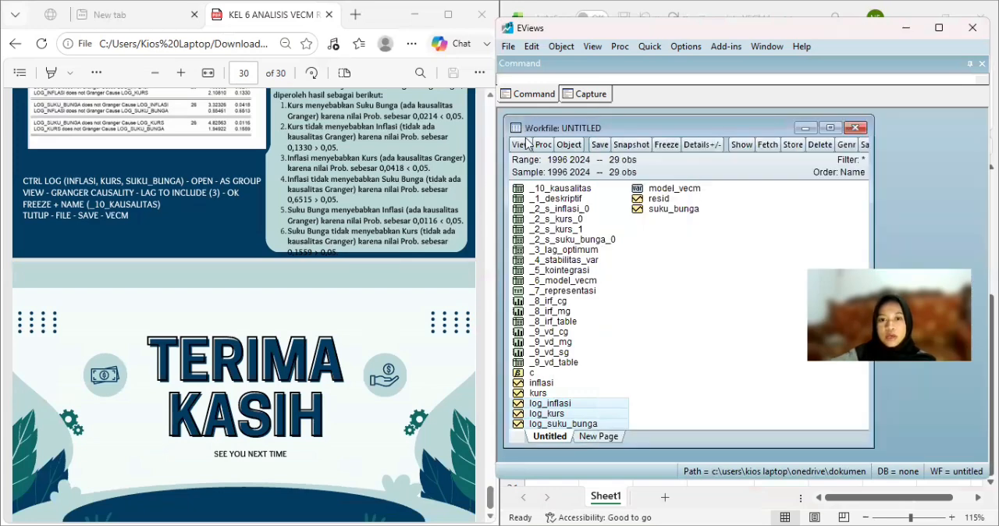